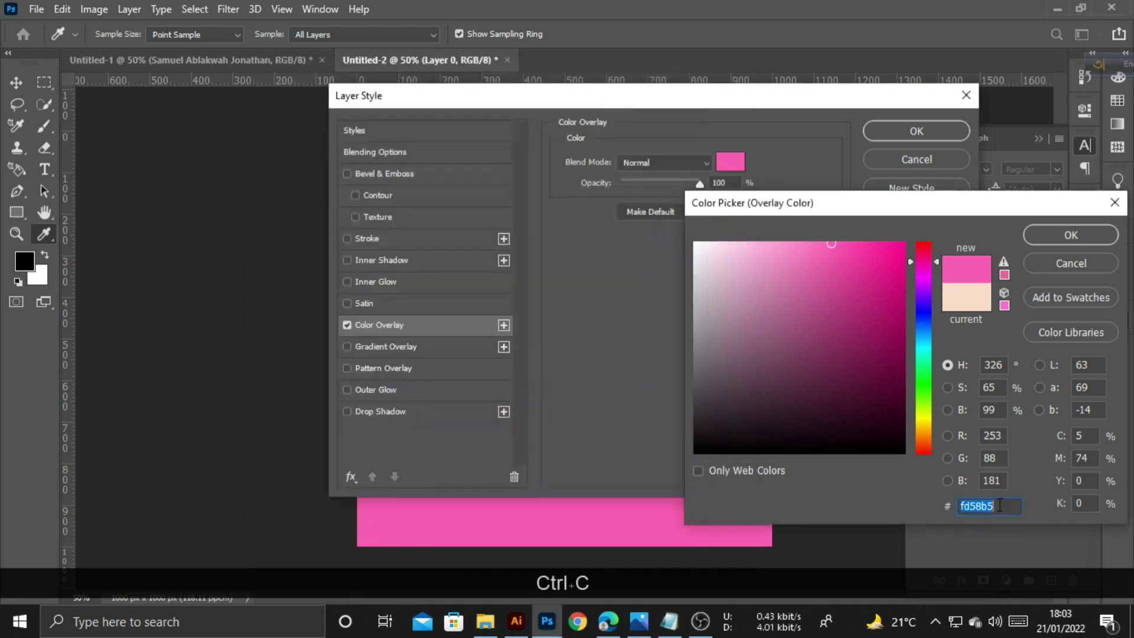
Set the background layer's Color Overlay color to 290a4d and apply the layer style
type("290a4d")
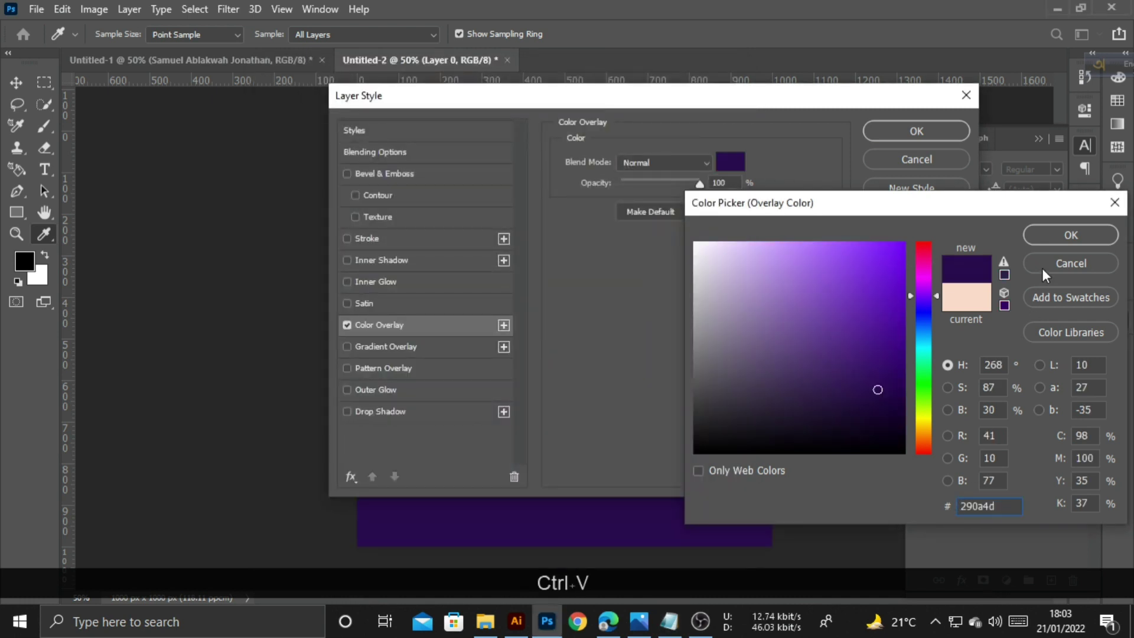
left_click(1070, 237)
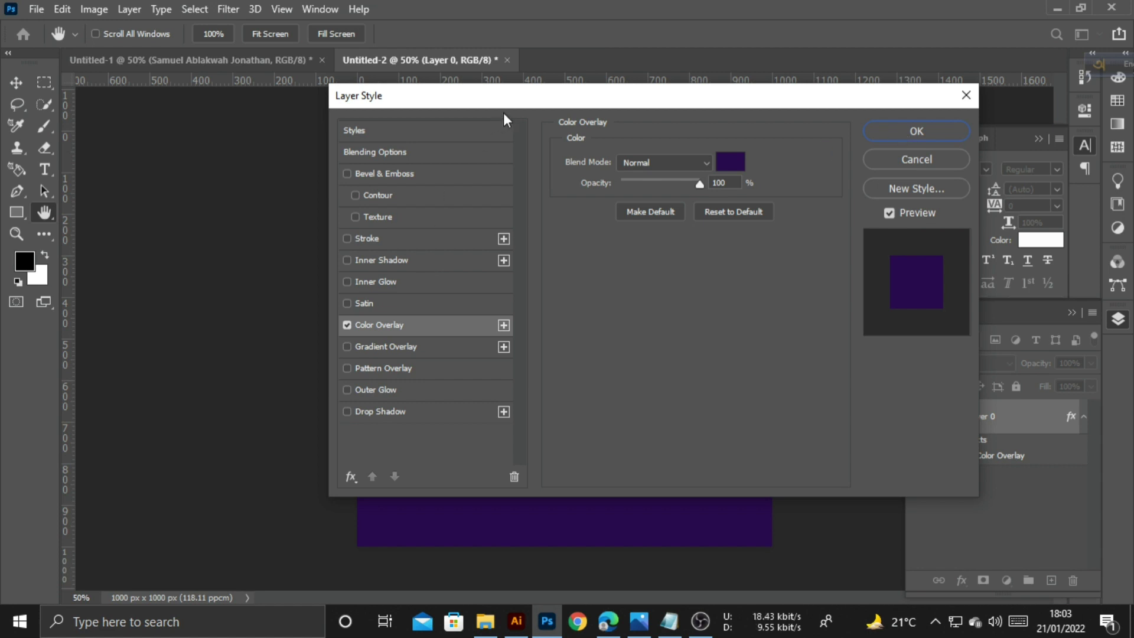
left_click(941, 128)
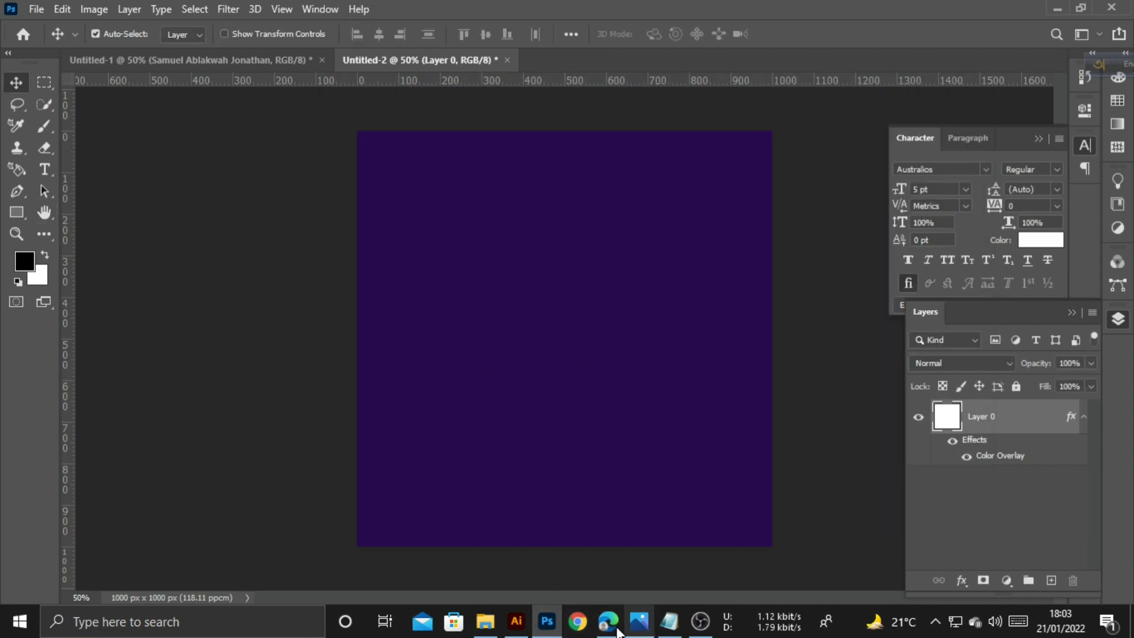
Place the group-picture-of-businessman-posing-in-office photo from File Explorer into the Untitled-2 document
left_click(485, 621)
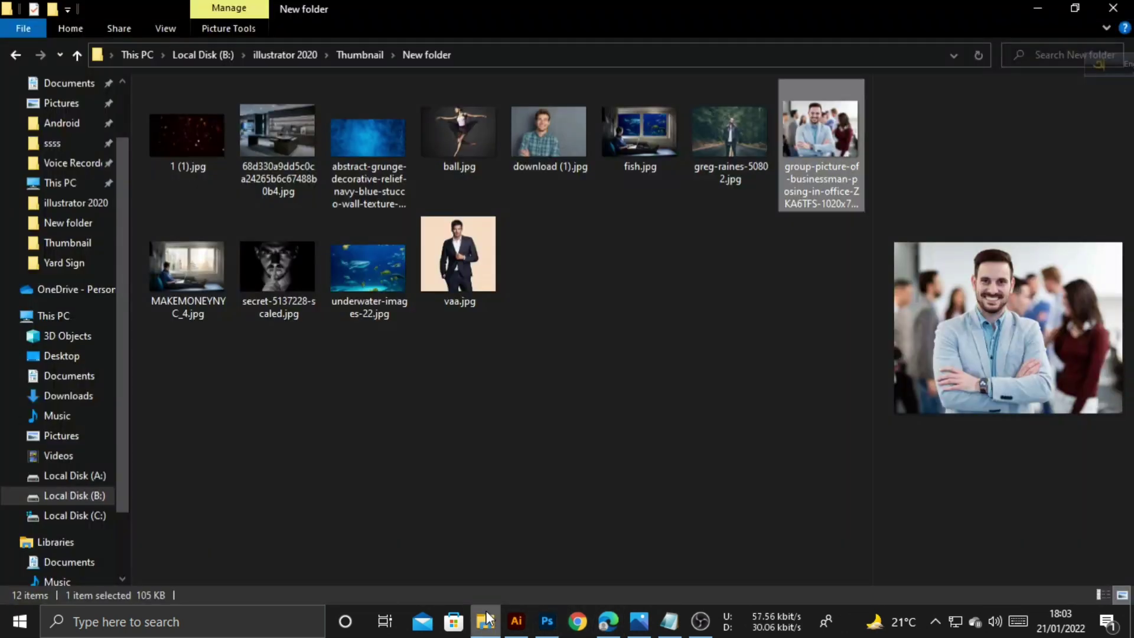
left_click_drag(827, 136, 541, 381)
left_click(795, 34)
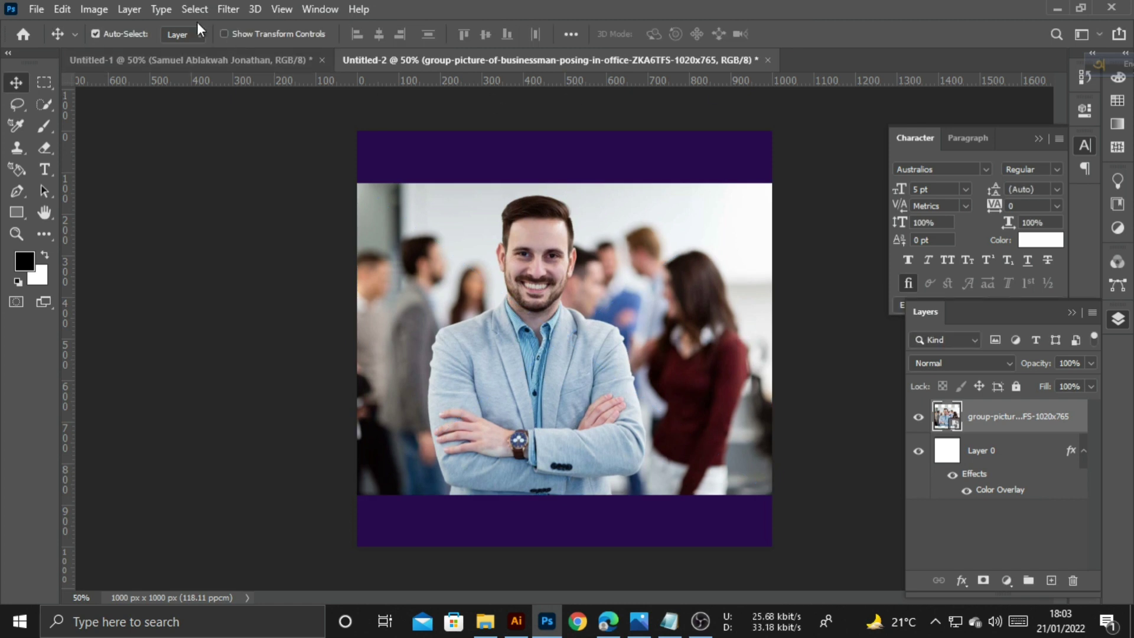
Select the main subject of the placed photo and copy the man onto a new layer
left_click(194, 9)
left_click(243, 205)
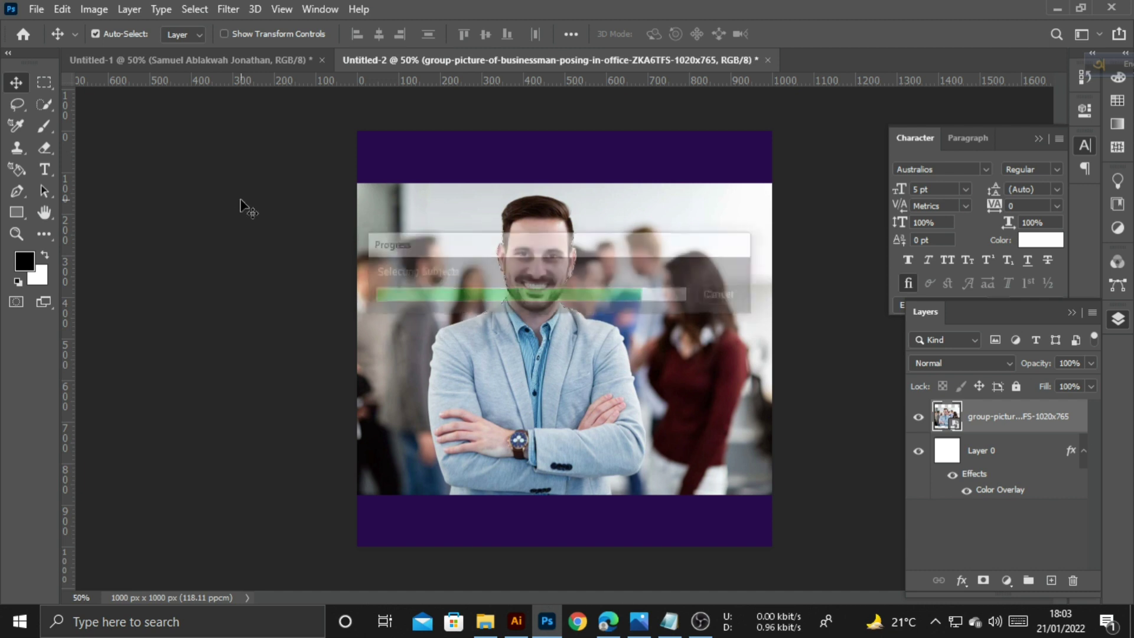
key("ctrl")
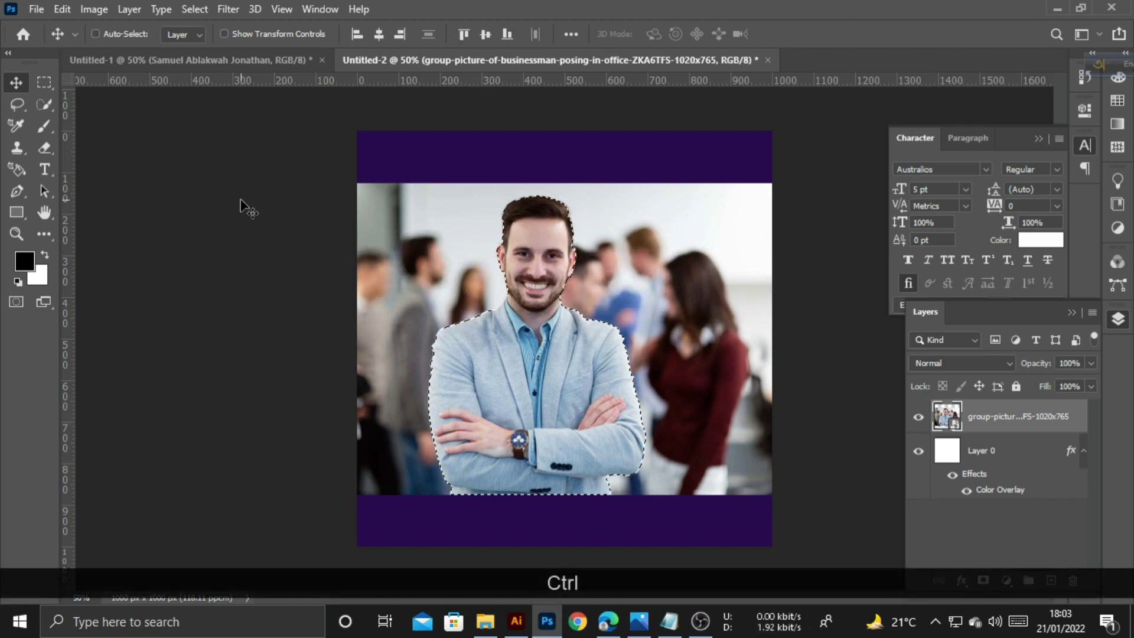
key("ctrl+j")
Hide and delete the original group photo layer, keeping the man's cutout
left_click(919, 454)
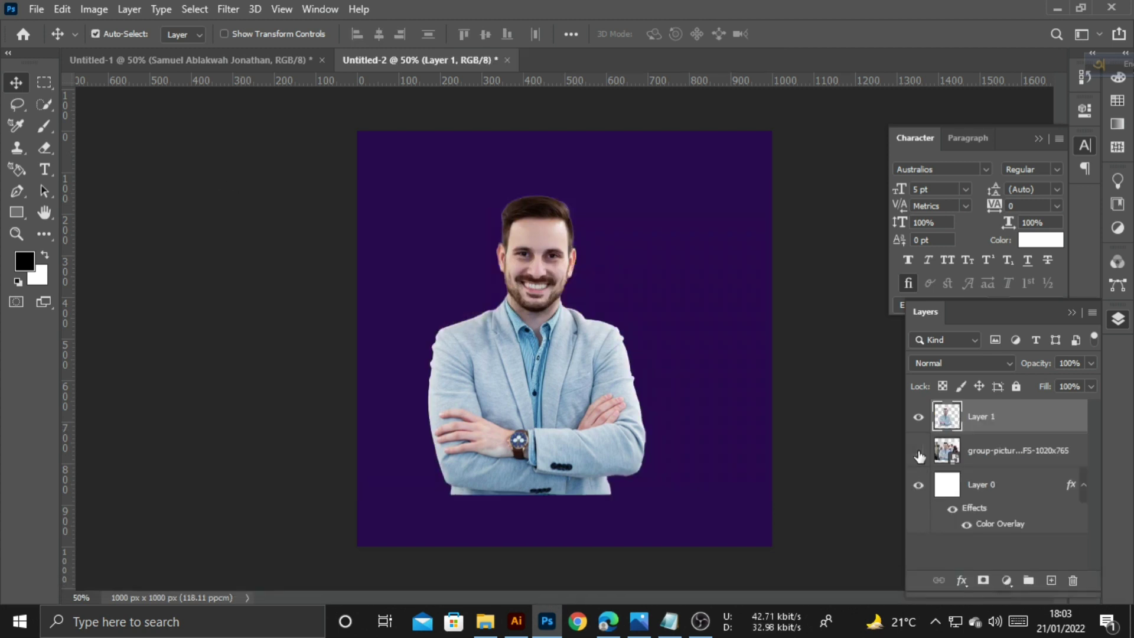
left_click(1030, 461)
key("Delete")
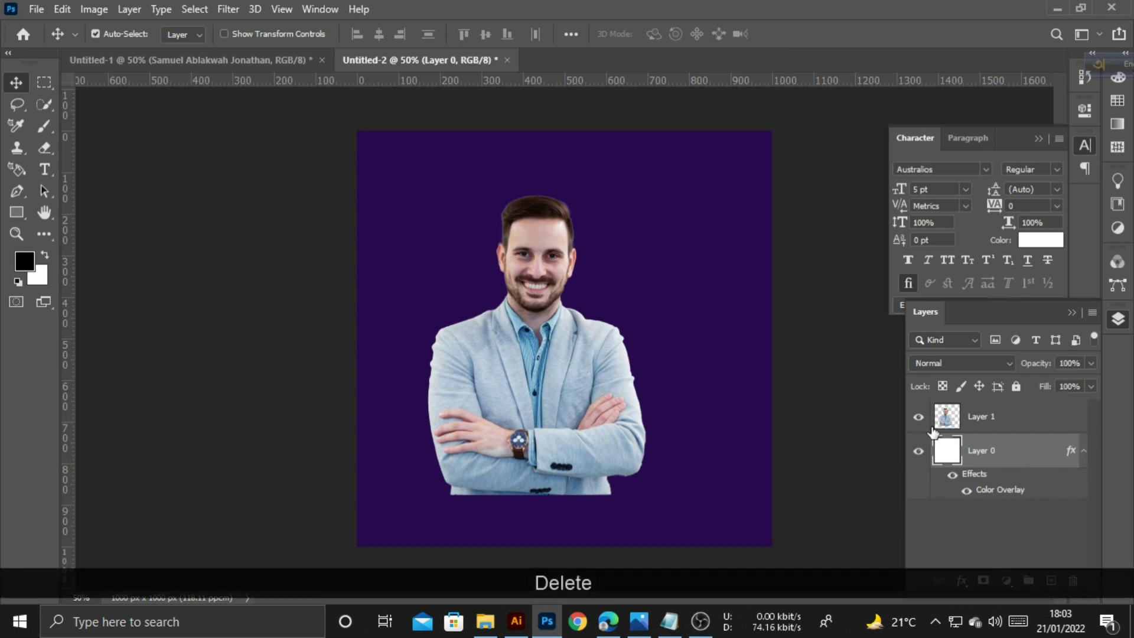
Move the man's cutout down to the canvas's lower edge and hide its layer
left_click_drag(575, 453, 596, 490)
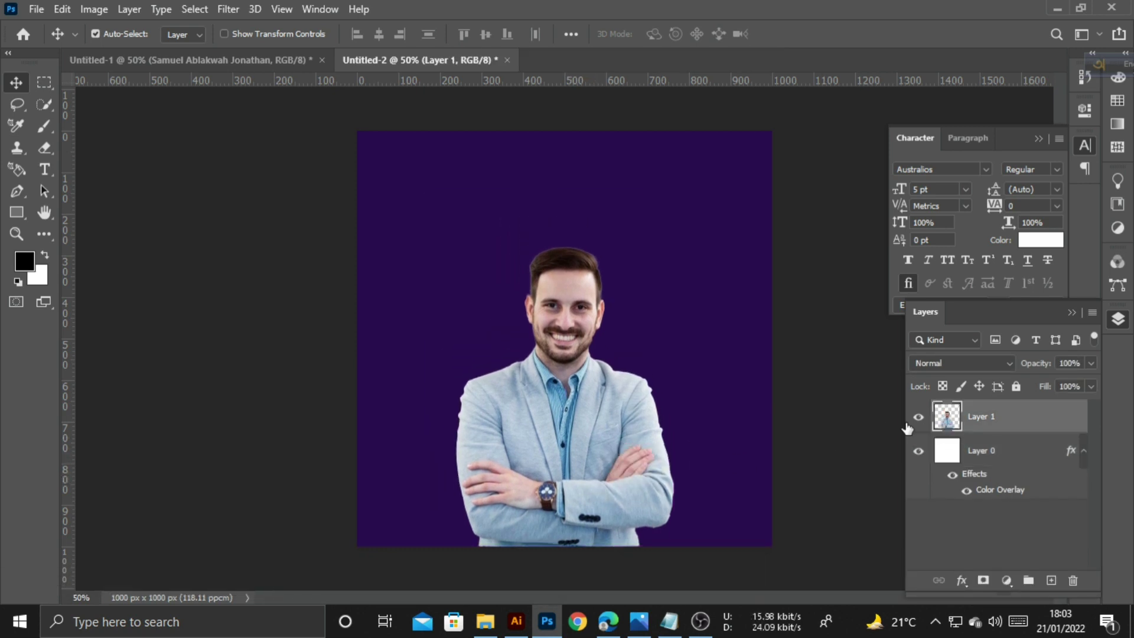
left_click(919, 416)
Add a new layer above the cutout and enter the text HAPPY BIRTH DAY on the canvas
left_click(1052, 580)
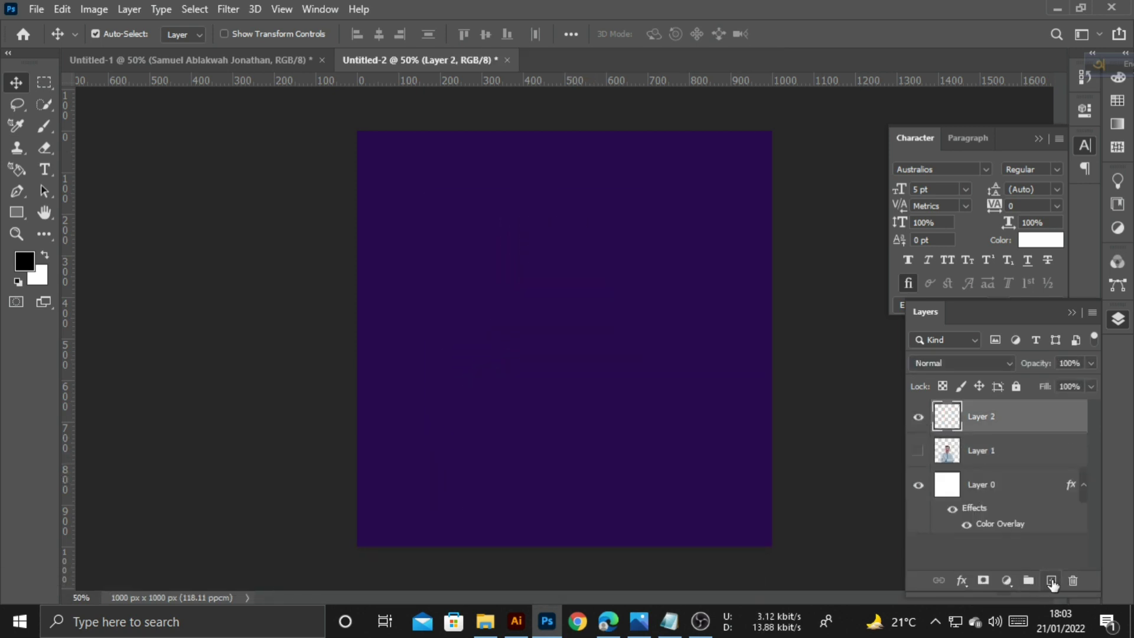
left_click(45, 170)
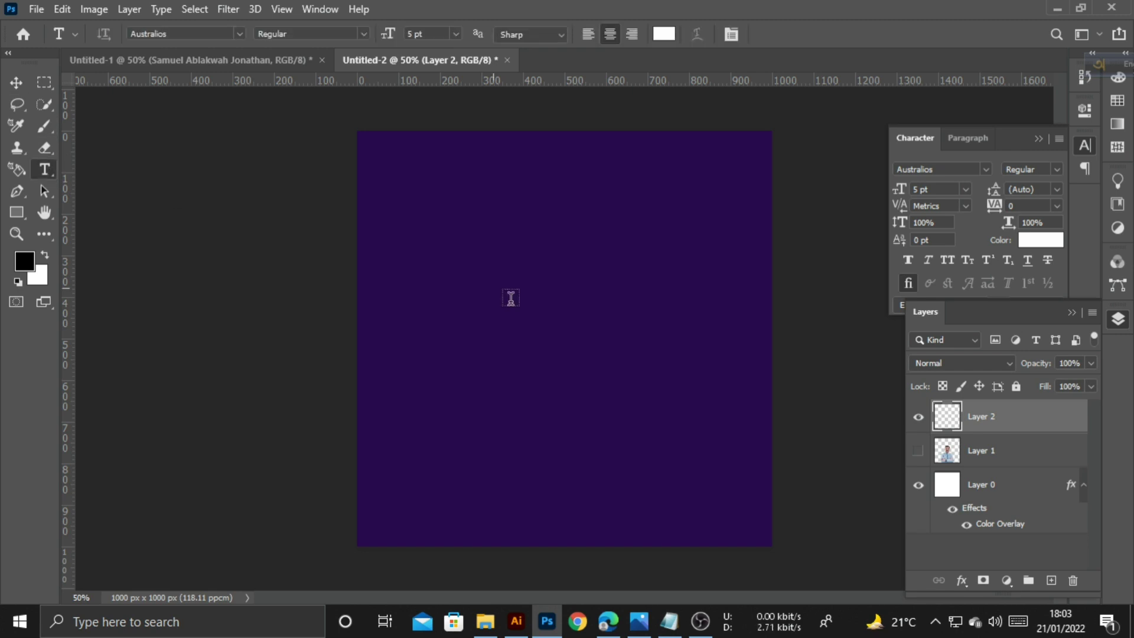
left_click(420, 352)
type("HAPPY ")
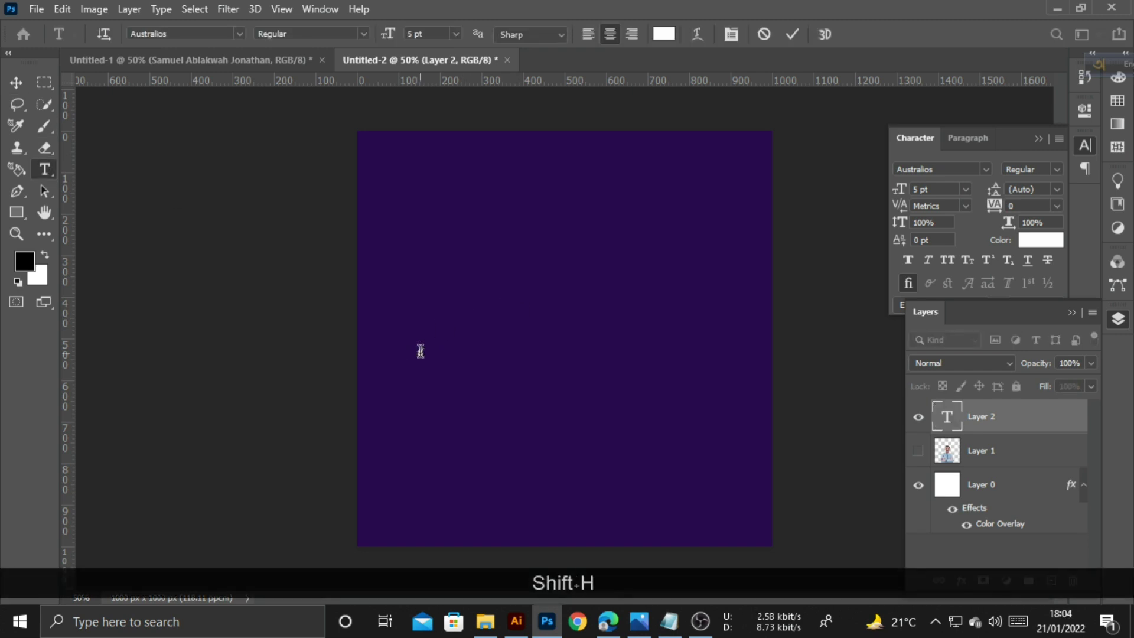
type("B")
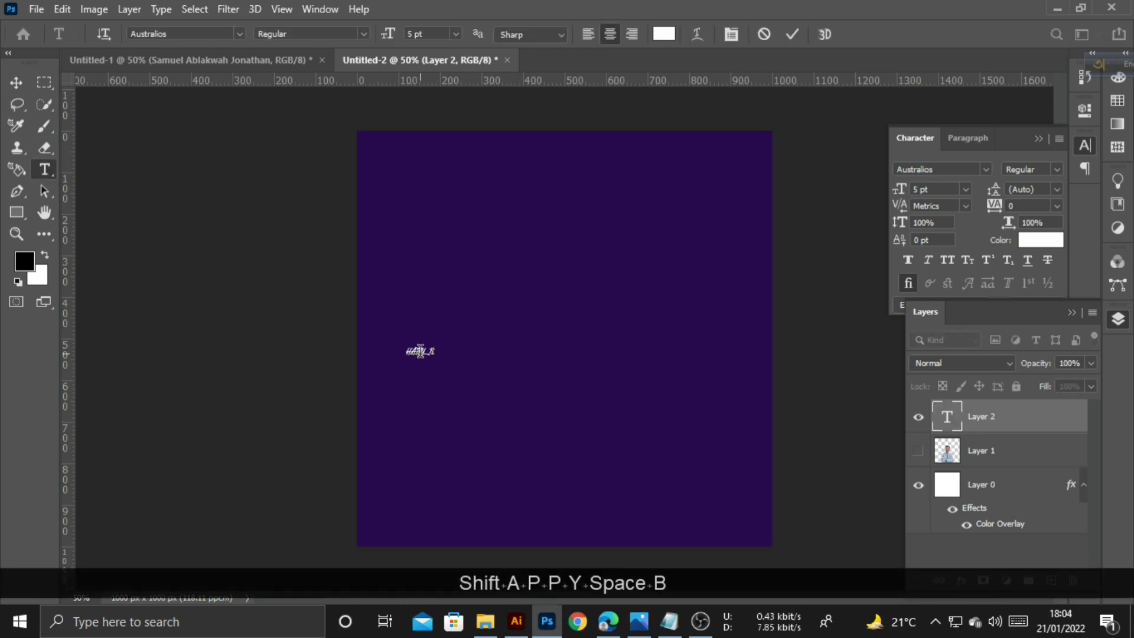
type("IRTH DAY")
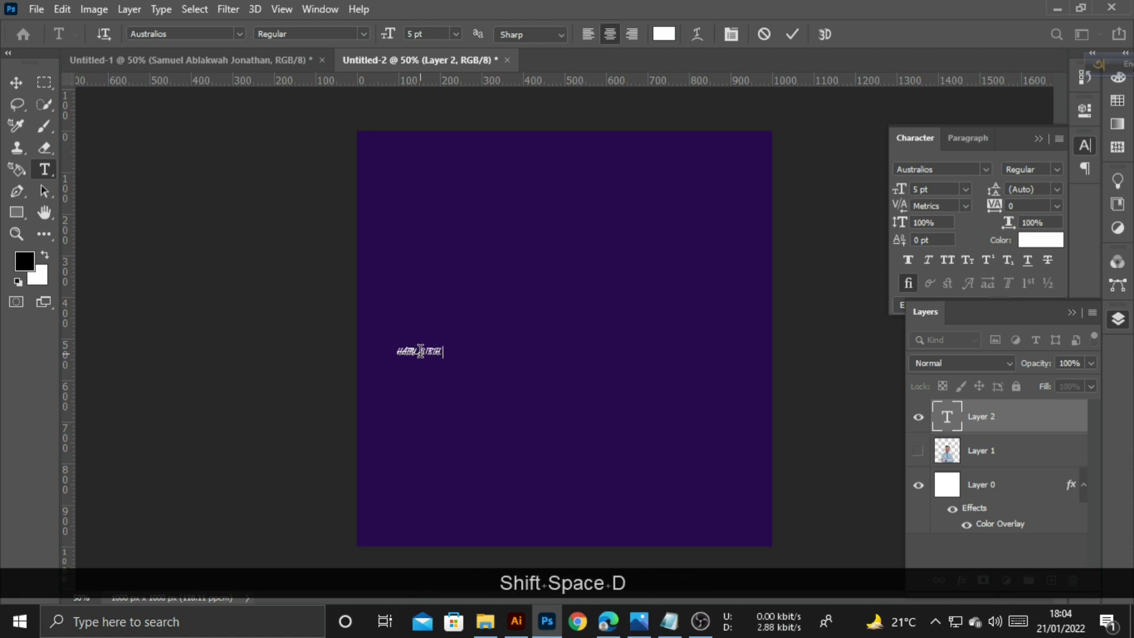
Scale the HAPPY BIRTH DAY text up to about 508% and position it near the canvas middle
left_click(16, 82)
key("ctrl+t")
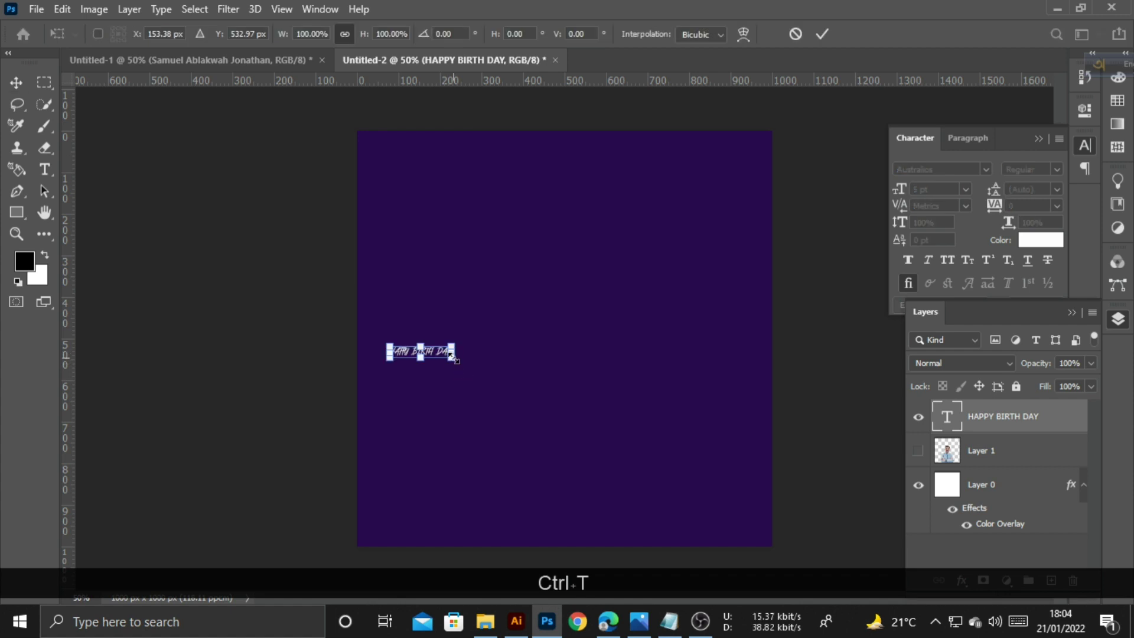
left_click_drag(454, 357, 697, 451)
key("ctrl+z")
left_click_drag(661, 384, 664, 372)
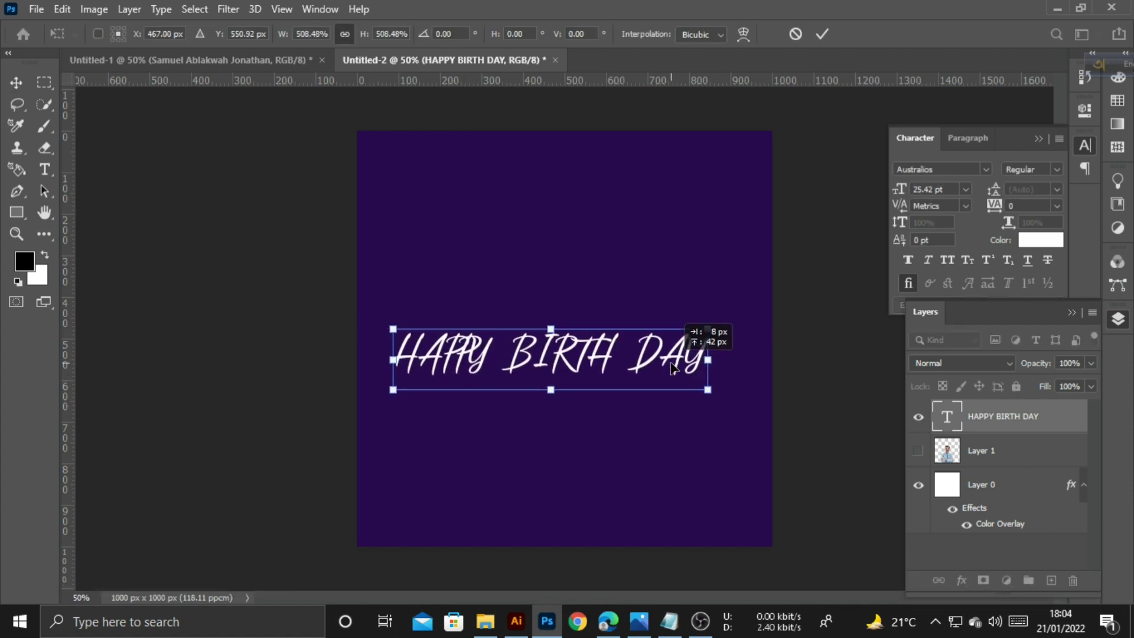
Copy the font name Bahnschrift from the Notepad notes and set the HAPPY BIRTH DAY text to Bahnschrift Bold
left_click(669, 622)
left_click_drag(340, 109, 252, 109)
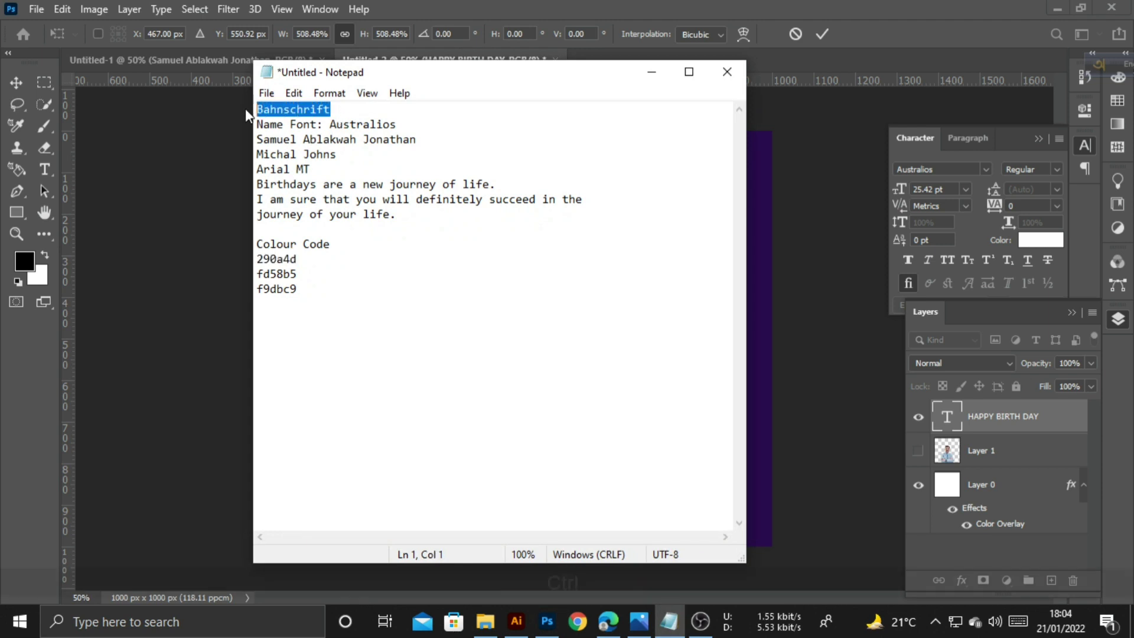
key("ctrl+c")
left_click(558, 631)
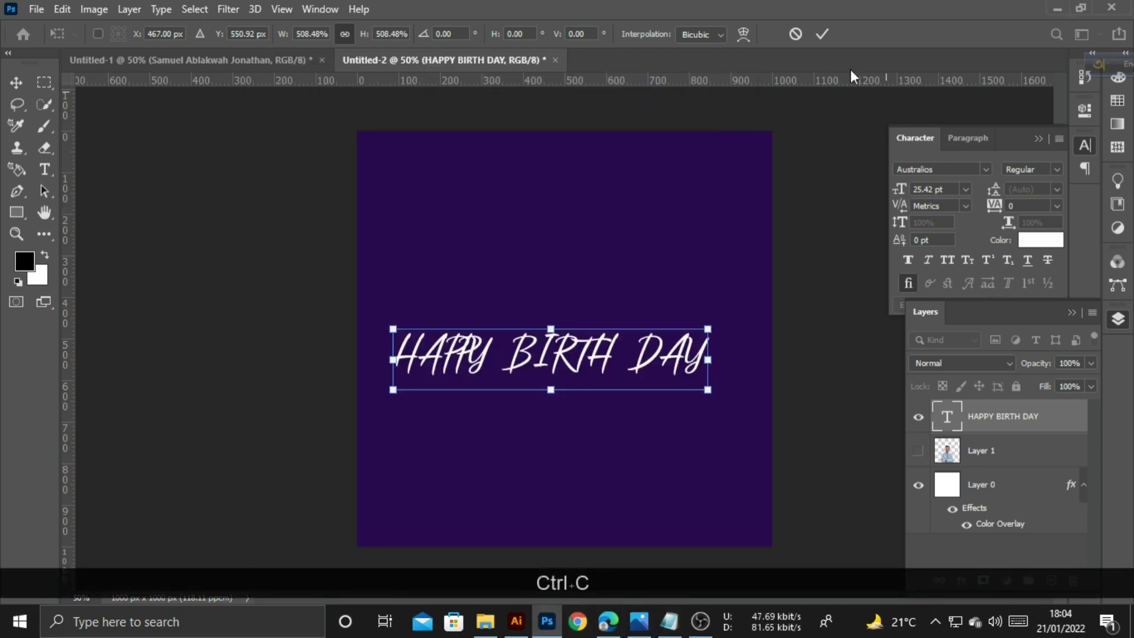
left_click(822, 34)
left_click(957, 167)
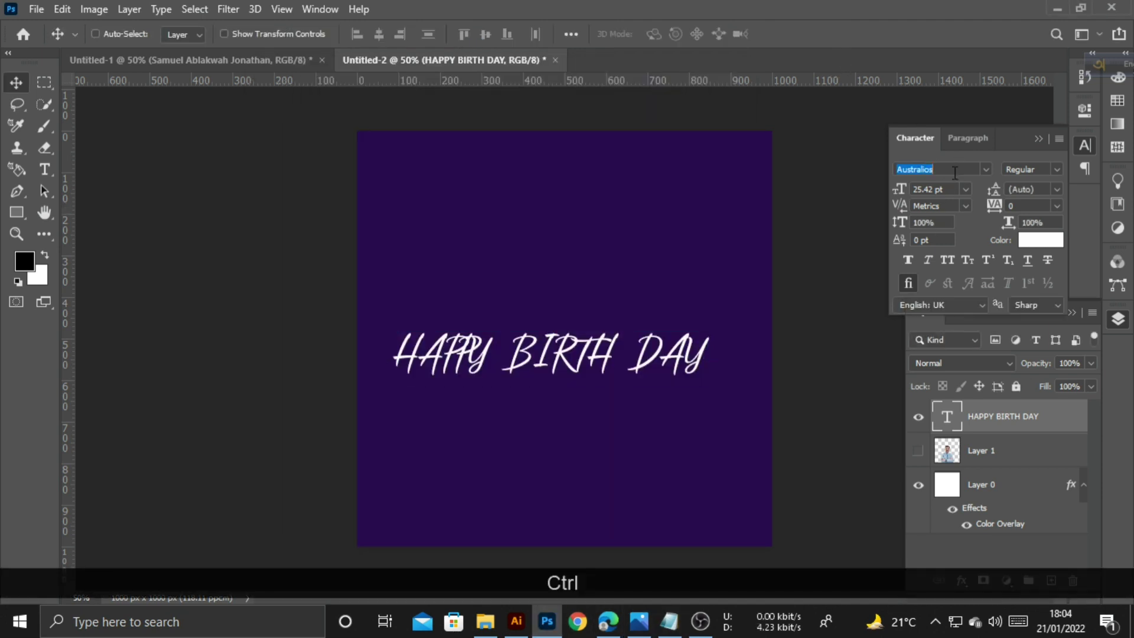
key("ctrl+v")
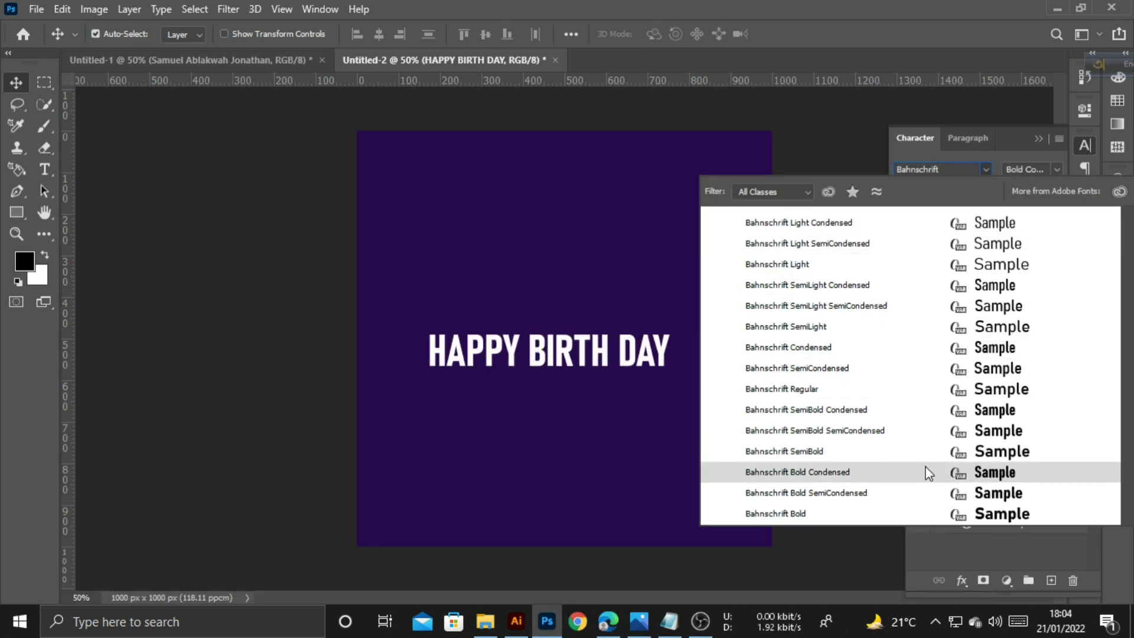
left_click(941, 513)
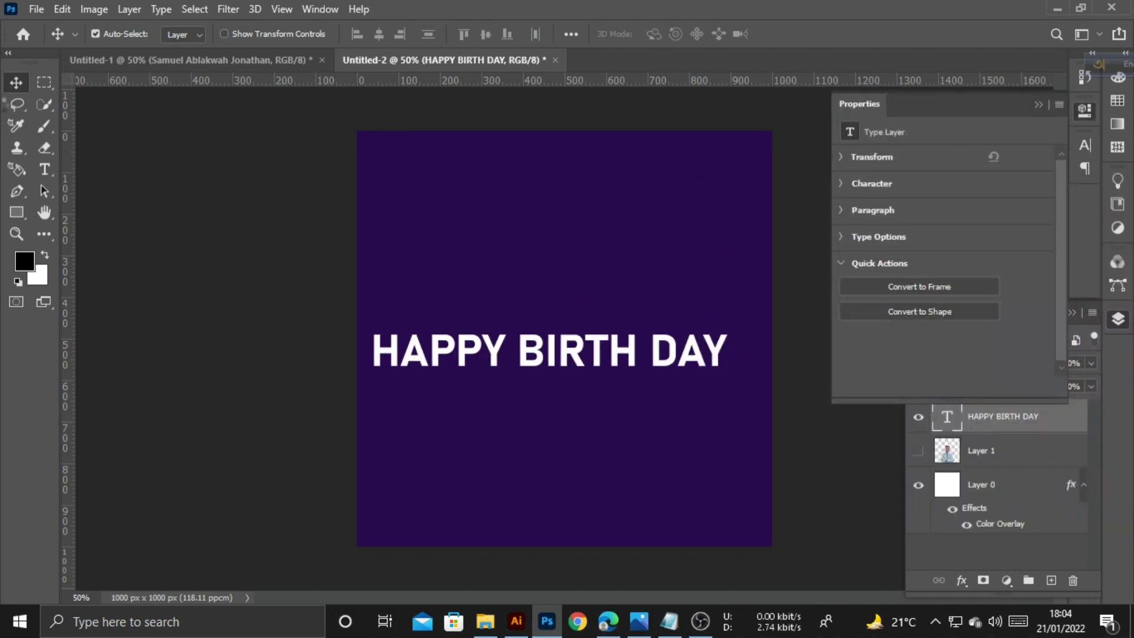
left_click(1038, 105)
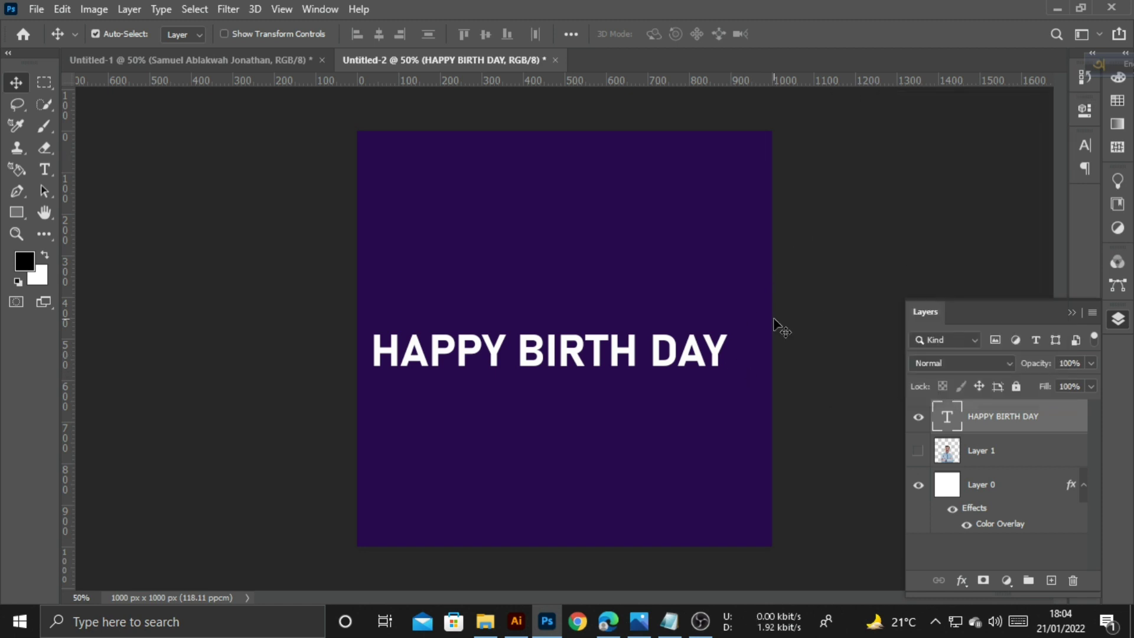
Move the HAPPY BIRTH DAY text to the upper part of the canvas and rasterize its layer
left_click_drag(713, 354, 728, 253)
key("ctrl+KP_Add")
key("ctrl+KP_Add")
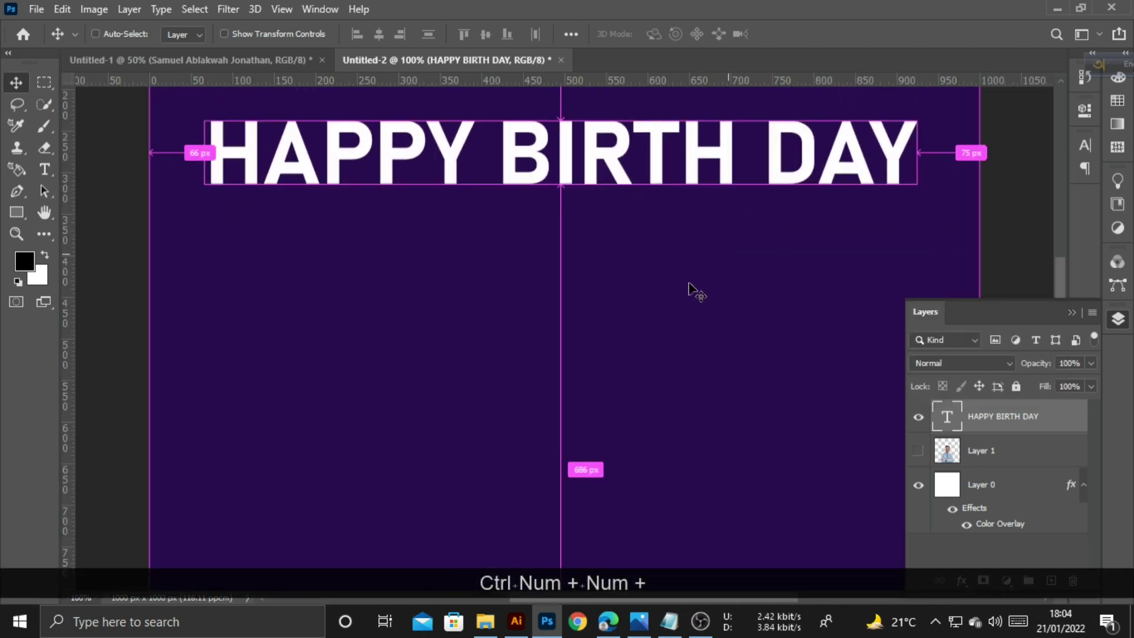
scroll(694, 298, "up", 1)
scroll(699, 310, "up", 1)
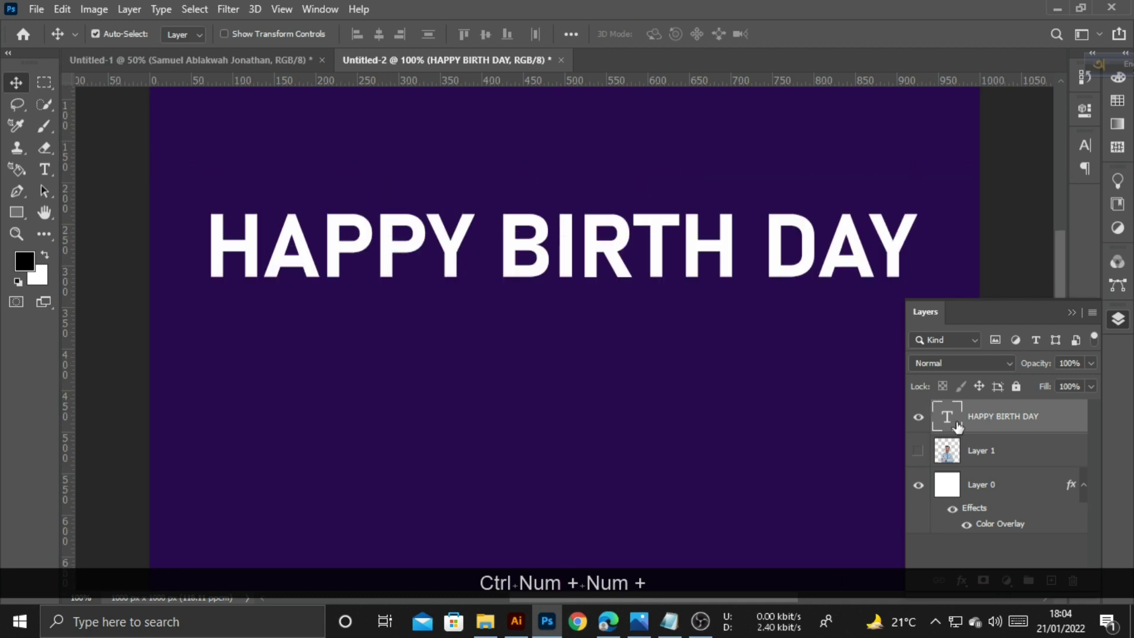
right_click(1031, 424)
left_click(915, 268)
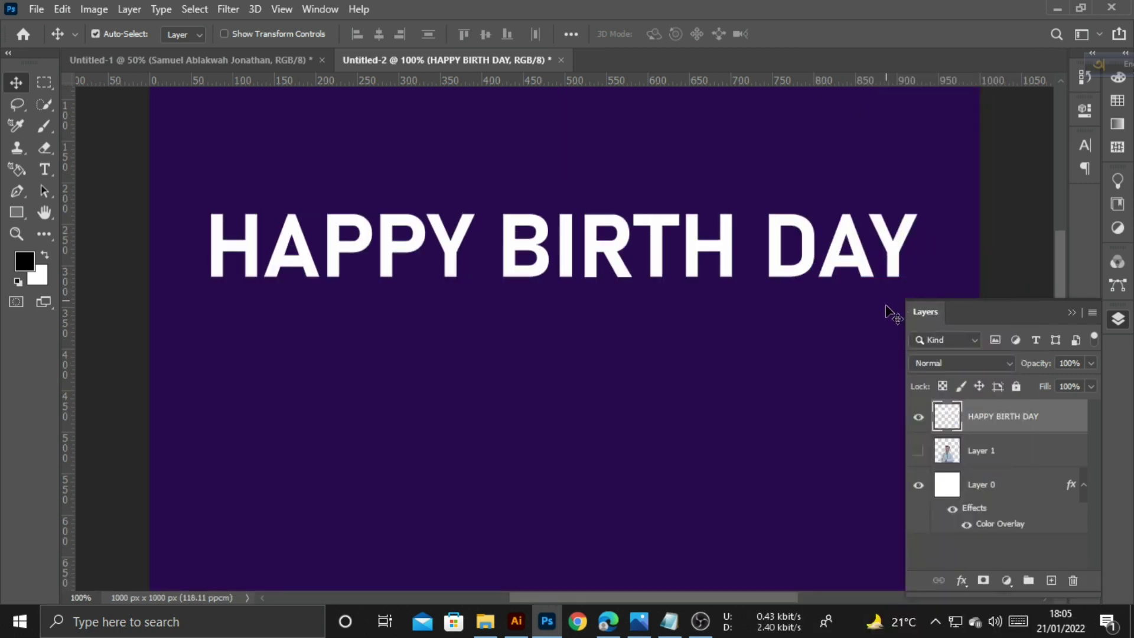
Load the HAPPY BIRTH DAY letters as a selection and contract it by 4 pixels
left_click(953, 419, "ctrl")
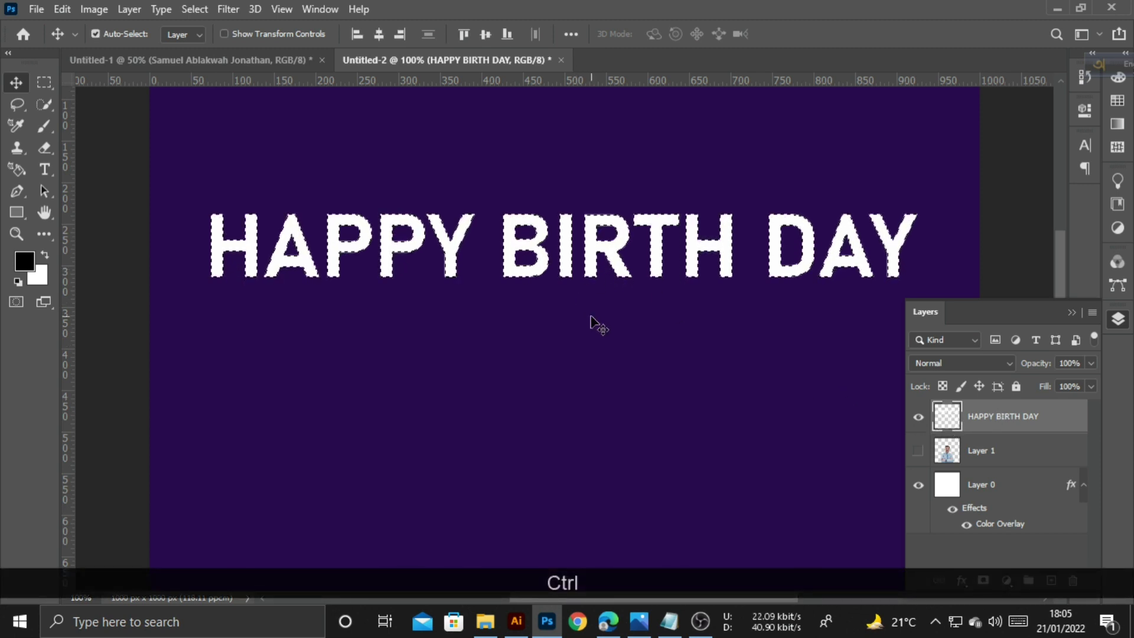
left_click(192, 9)
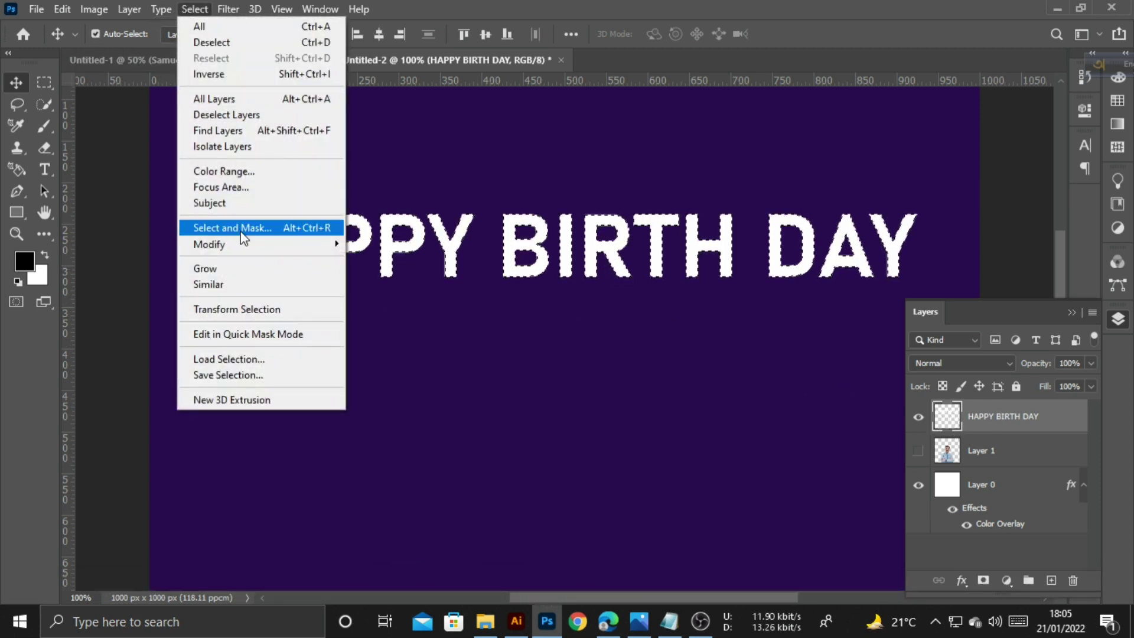
mouse_move(246, 247)
left_click(380, 291)
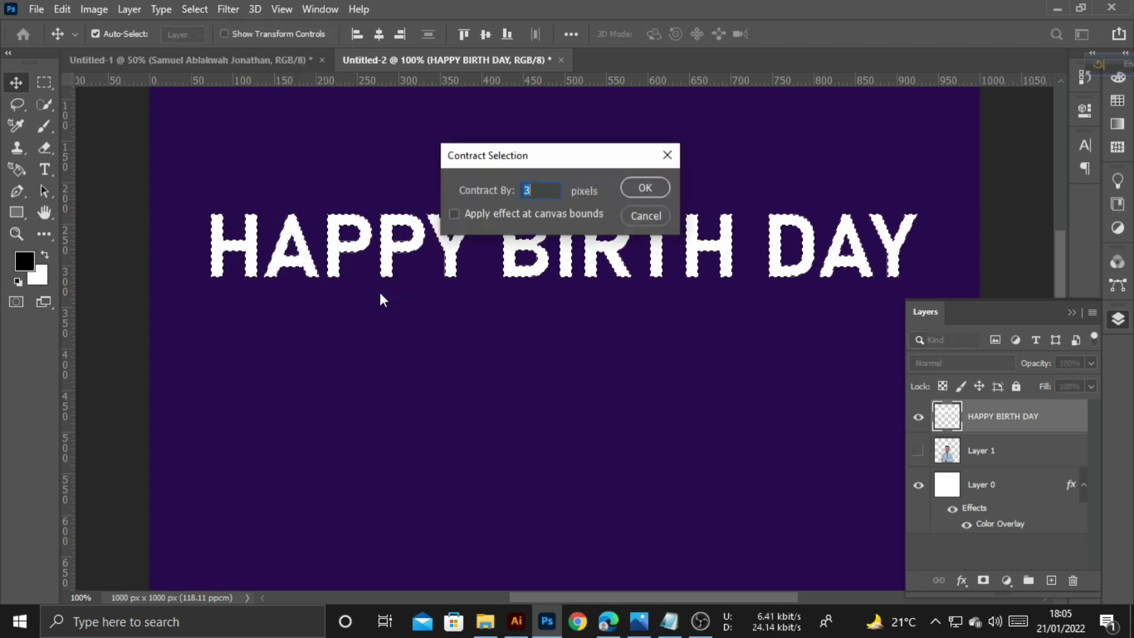
left_click_drag(555, 176, 580, 345)
type("4")
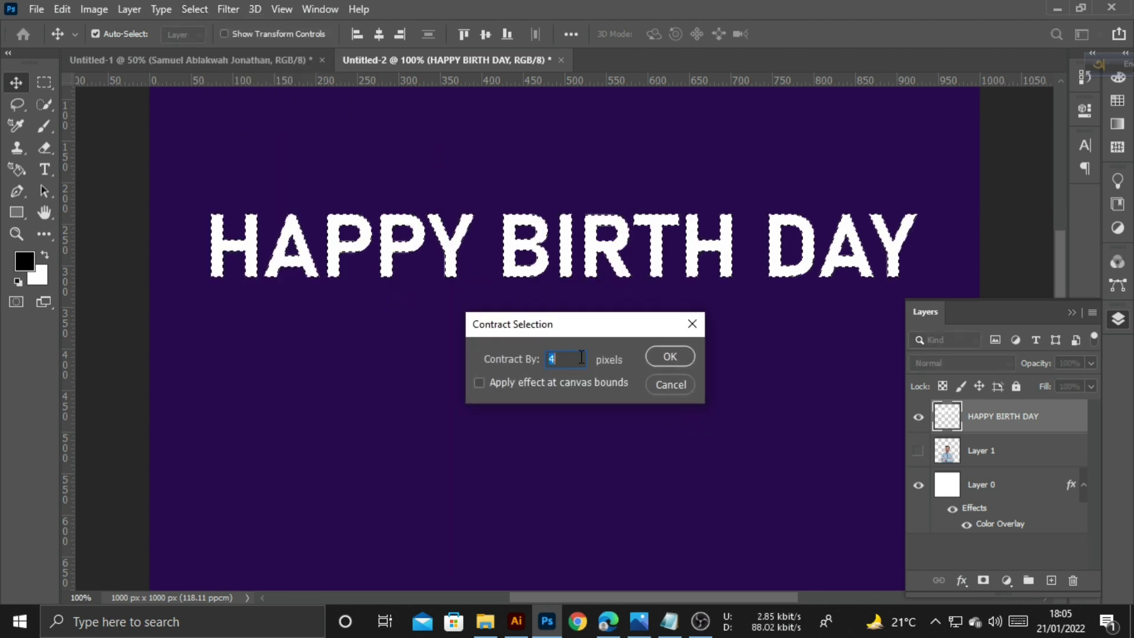
left_click(660, 358)
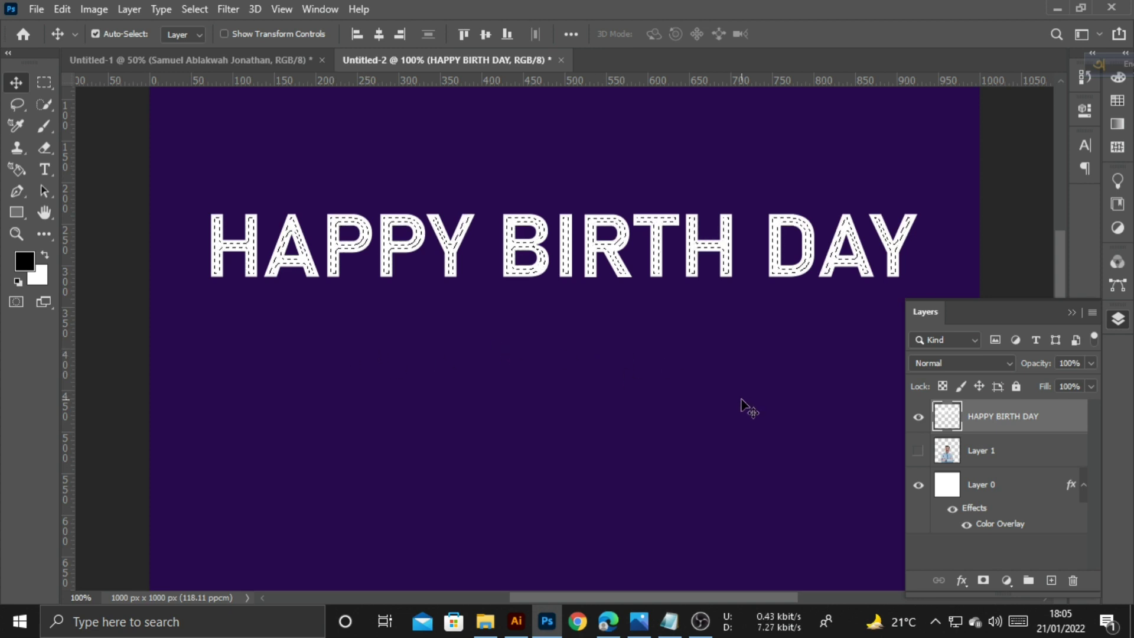
Delete the inside of the letters to leave an outline, deselect, and shift the lettering slightly down
key("Delete")
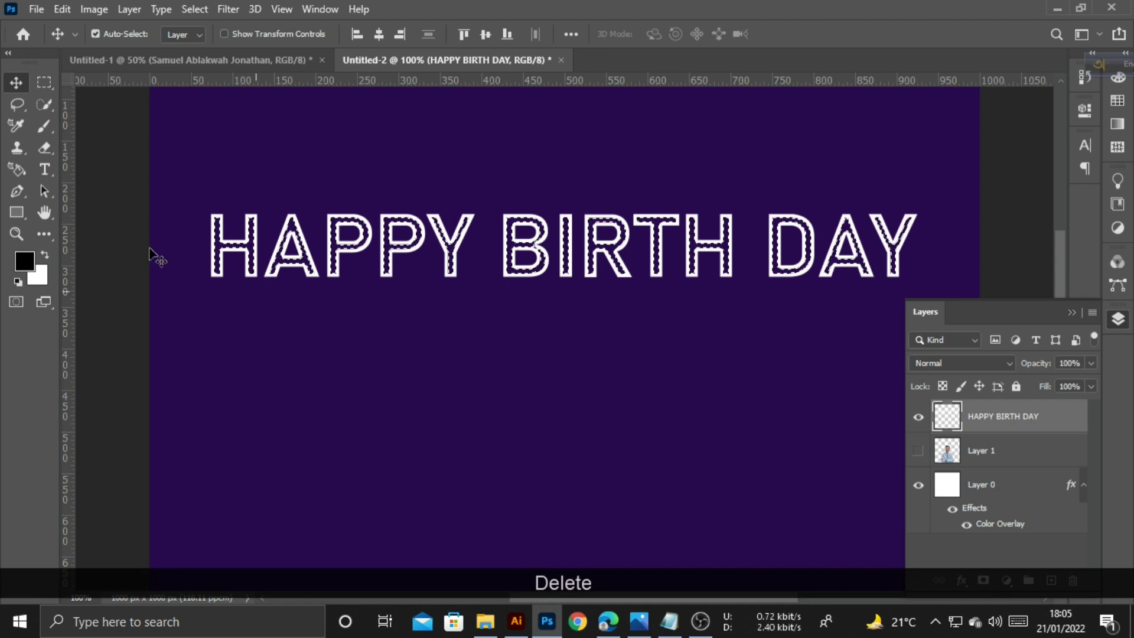
key("ctrl")
key("ctrl+d")
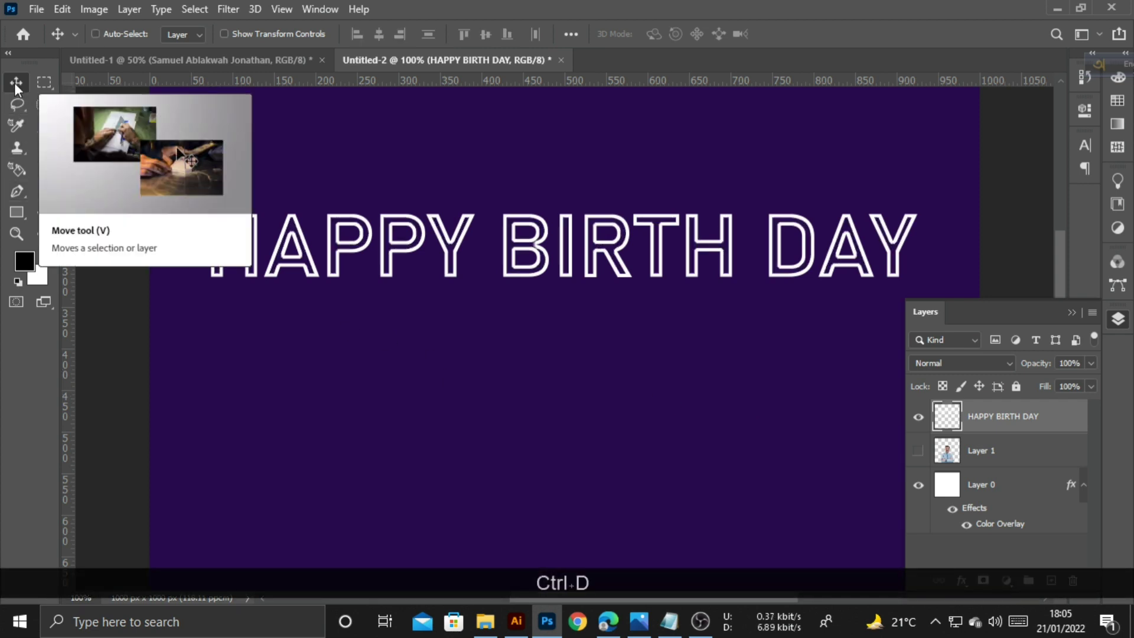
left_click_drag(623, 273, 624, 282)
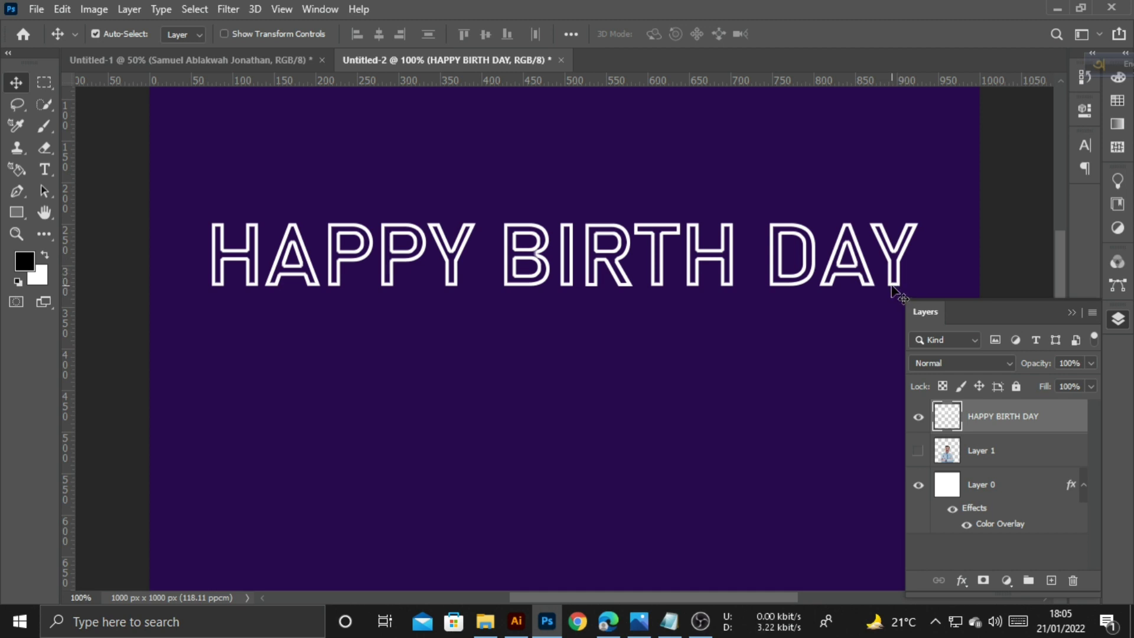
Add a color overlay to the HAPPY BIRTH DAY layer using the pink code fd58b5 copied from the Notepad notes
double_click(1070, 425)
left_click_drag(637, 105, 820, 150)
left_click(568, 373)
left_click(912, 207)
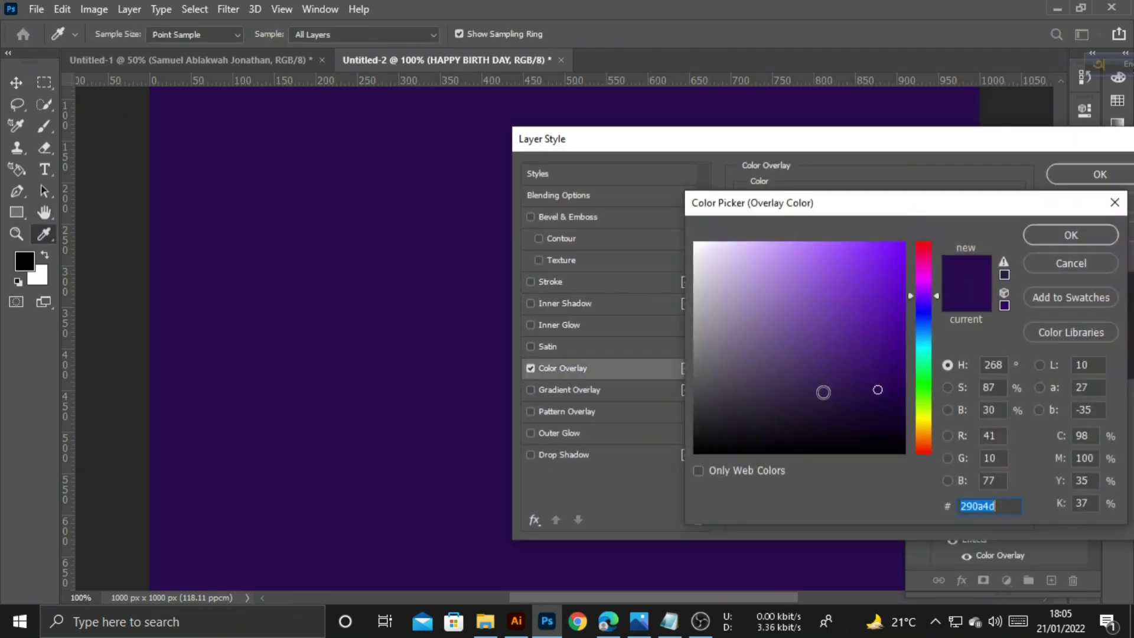
left_click(669, 620)
left_click(301, 274)
left_click_drag(301, 274, 256, 273)
key("ctrl+c")
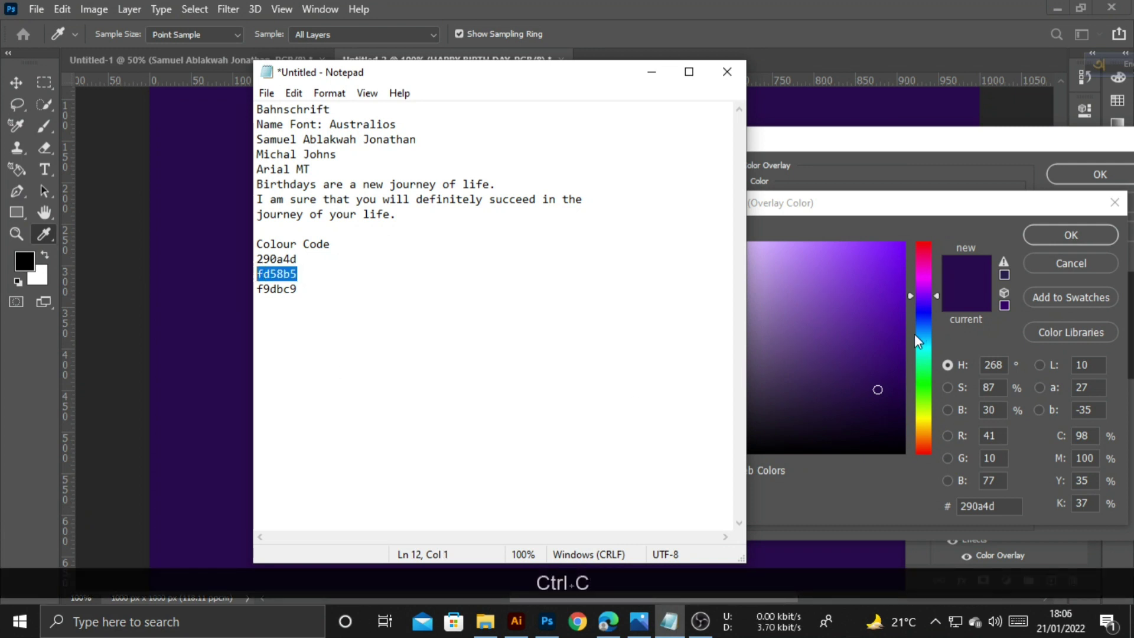
left_click_drag(1010, 507, 959, 507)
key("ctrl+v")
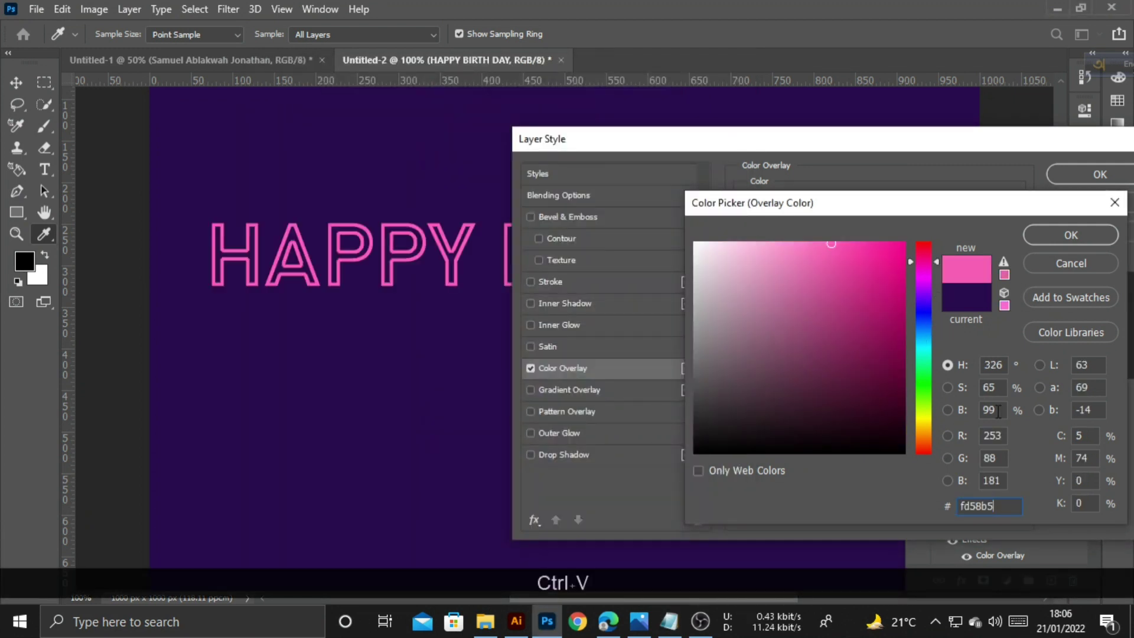
left_click(1072, 234)
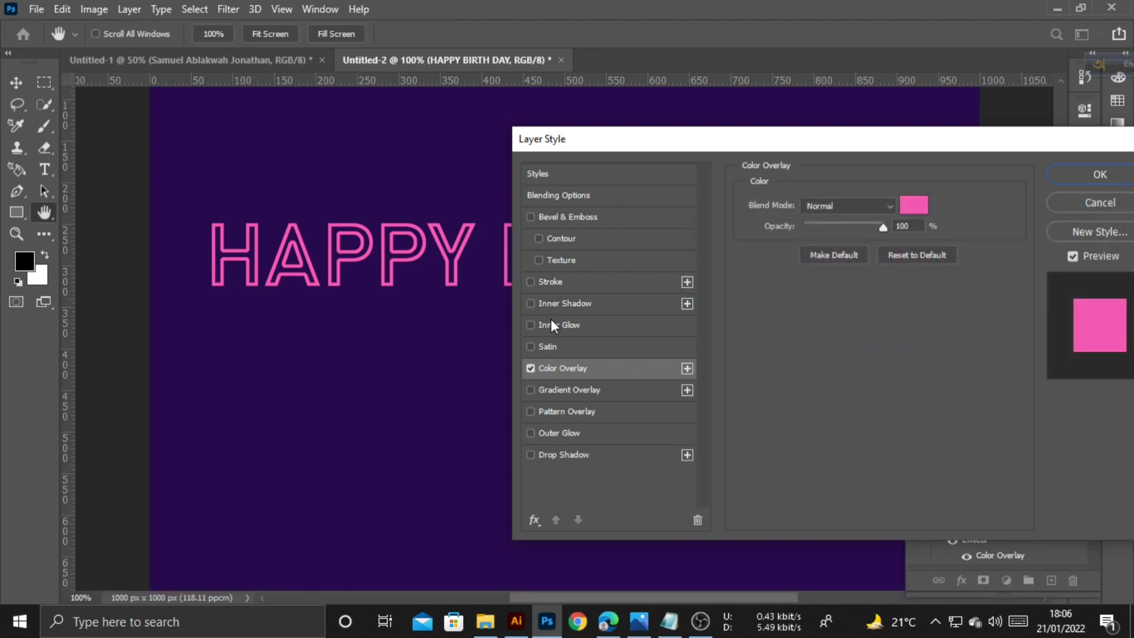
Add a 1 px pink stroke inside the HAPPY BIRTH DAY lettering at 46% opacity
left_click(547, 282)
left_click_drag(701, 147, 850, 168)
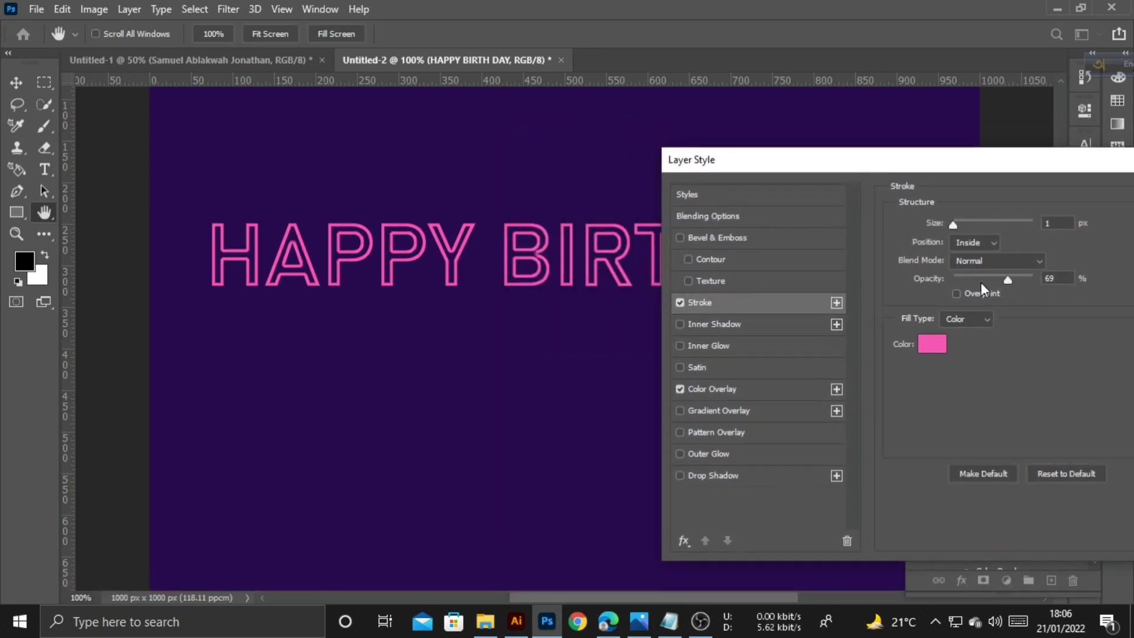
left_click(939, 344)
left_click(1057, 239)
left_click_drag(954, 225, 949, 226)
mouse_move(1007, 279)
left_mouse_down()
mouse_move(976, 283)
mouse_move(990, 288)
left_mouse_up()
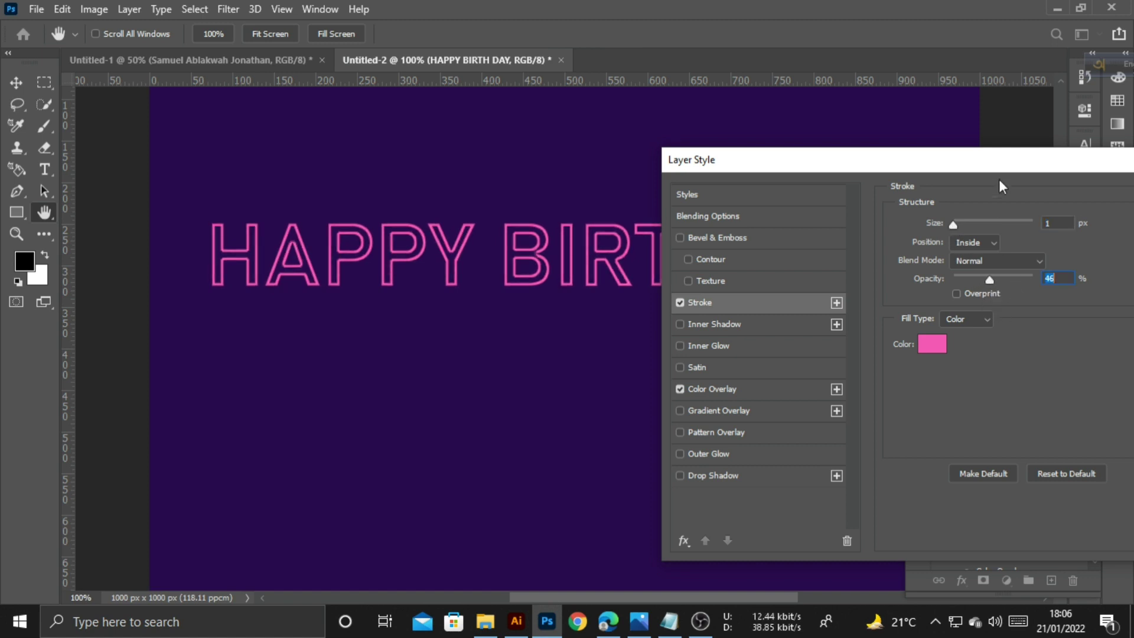
left_click_drag(994, 168, 971, 142)
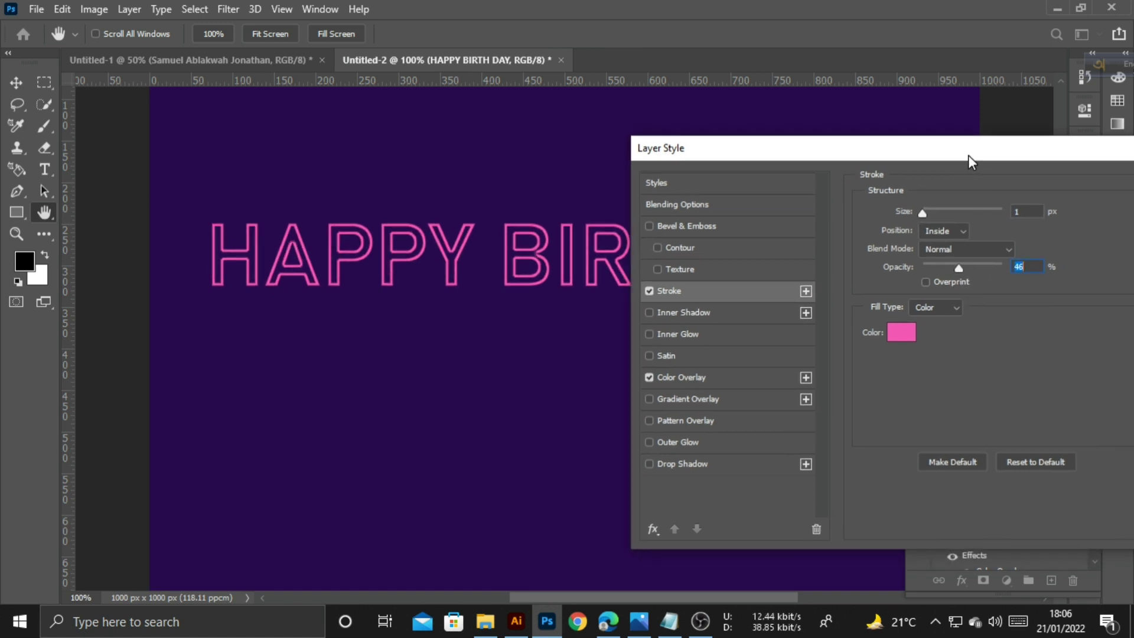
Add an inner glow in Soft Light mode with 51% opacity, 11% noise, 20% choke, 8 px size and 36% range
left_click(688, 320)
left_click(965, 200)
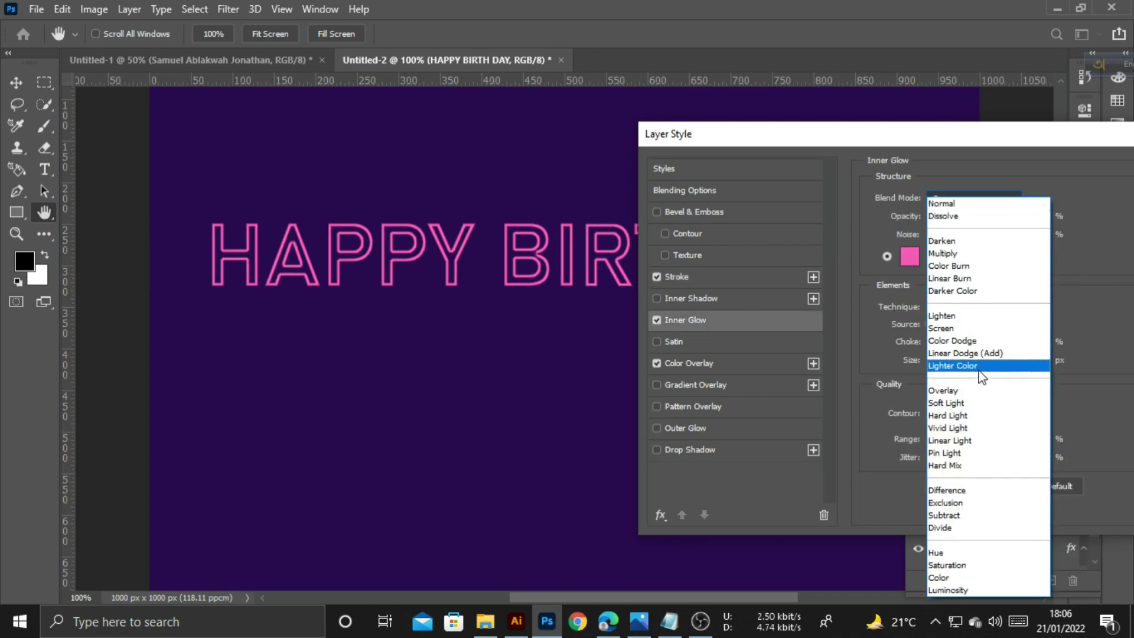
left_click(966, 402)
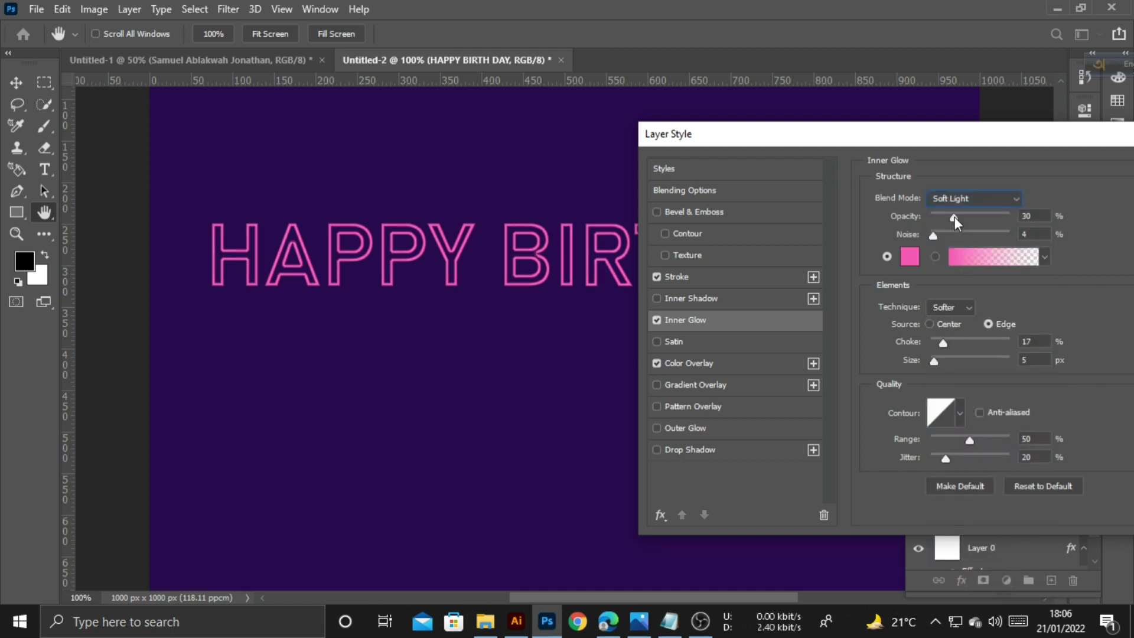
left_click_drag(976, 221, 970, 223)
left_click_drag(949, 140, 733, 126)
left_click_drag(722, 226, 725, 228)
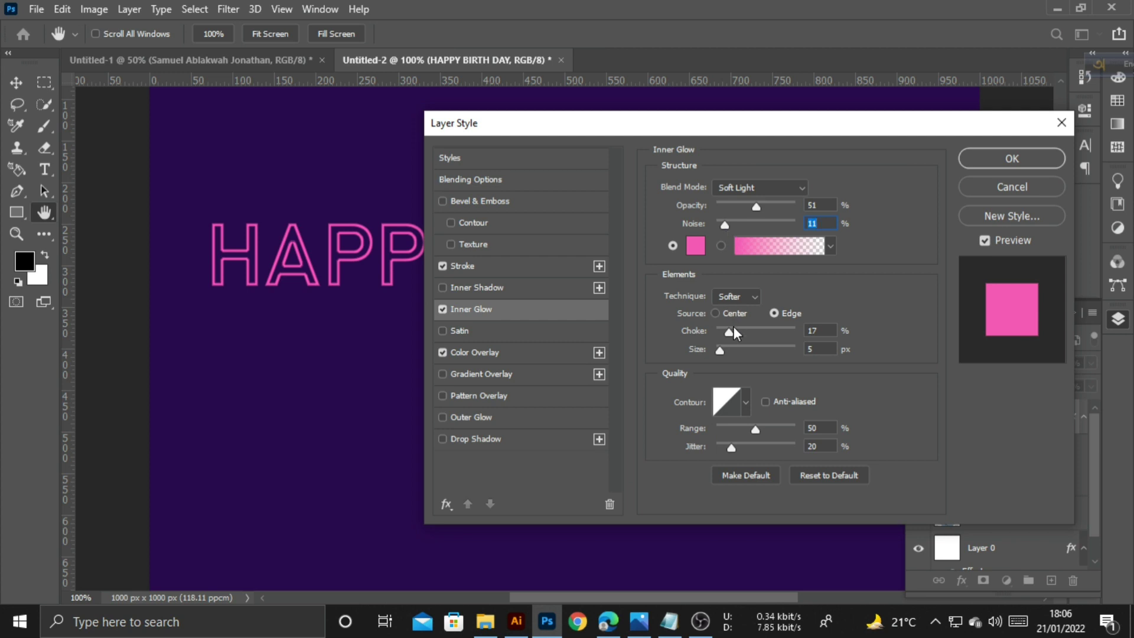
left_click_drag(739, 332, 733, 354)
left_click_drag(747, 430, 749, 431)
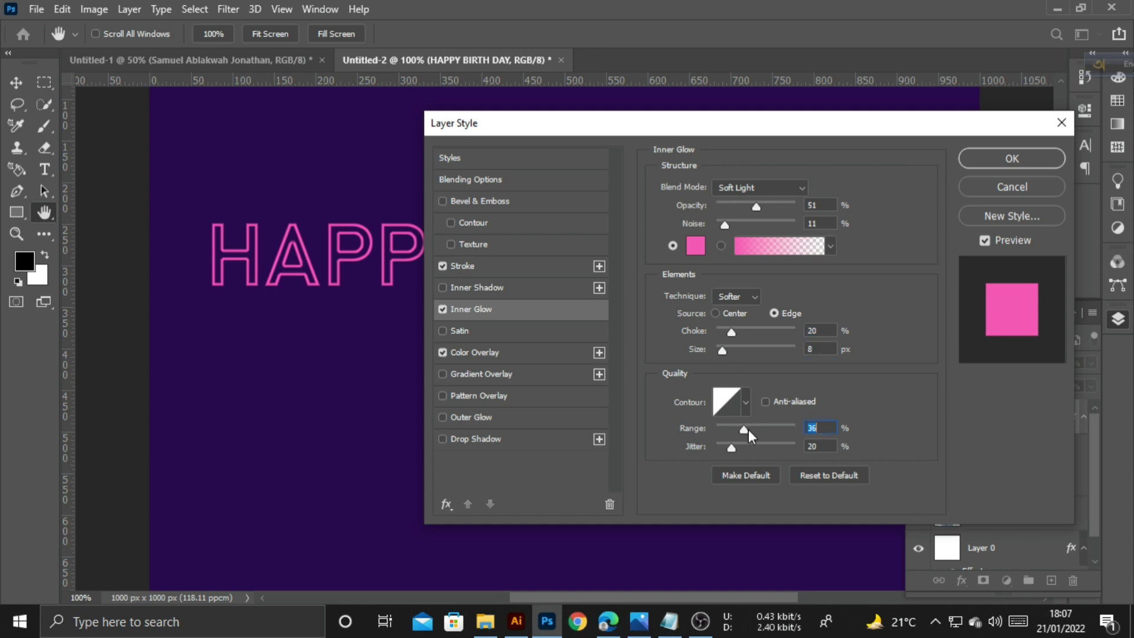
Add an outer glow with 65% opacity, 6% noise, 20% spread, 6 px size, 38% range and 81% jitter
left_click(481, 416)
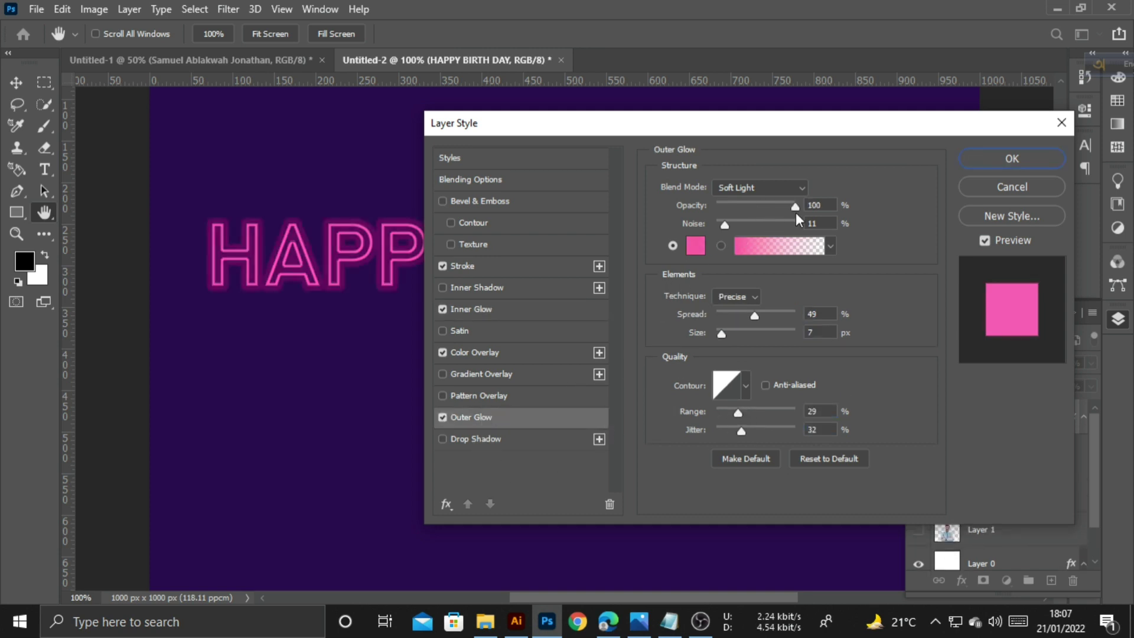
left_click_drag(784, 207, 723, 225)
left_click_drag(756, 314, 719, 338)
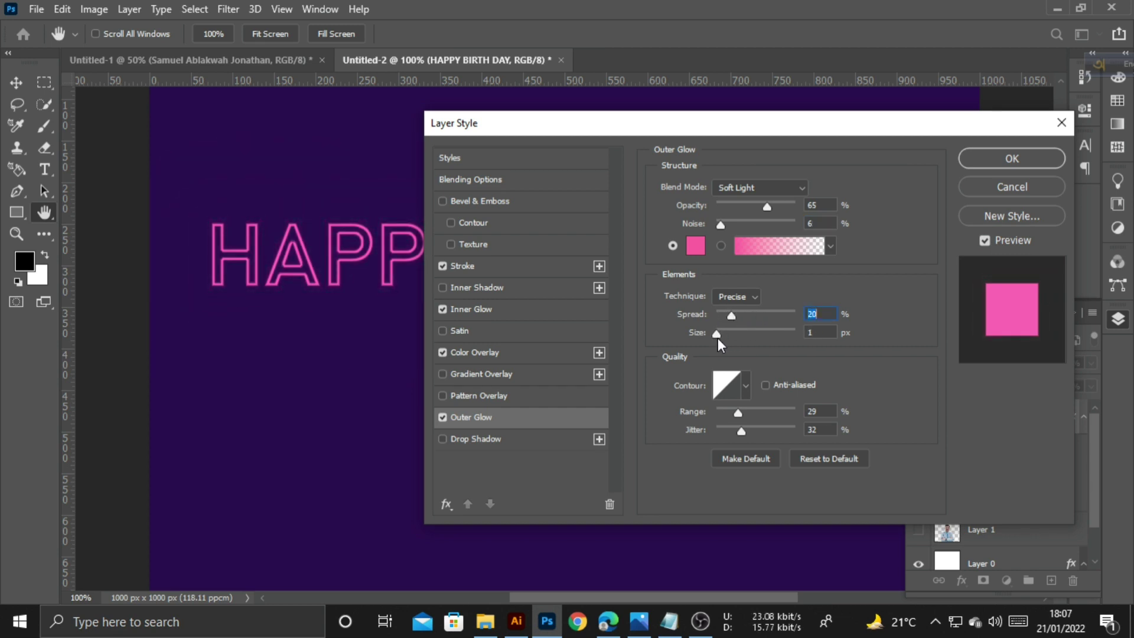
left_click(721, 340)
left_click(745, 297)
left_click(749, 298)
left_click(747, 317)
left_click_drag(740, 413, 782, 438)
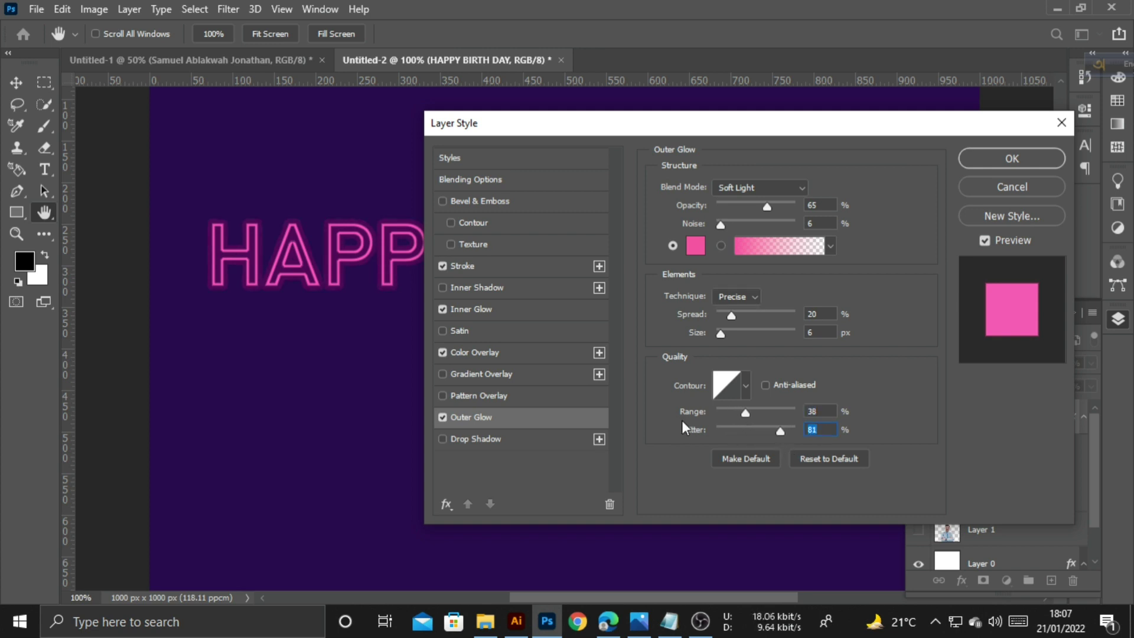
Add a white Screen drop shadow with 16% opacity, 4 px distance, 13% spread and 25 px size
left_click(487, 441)
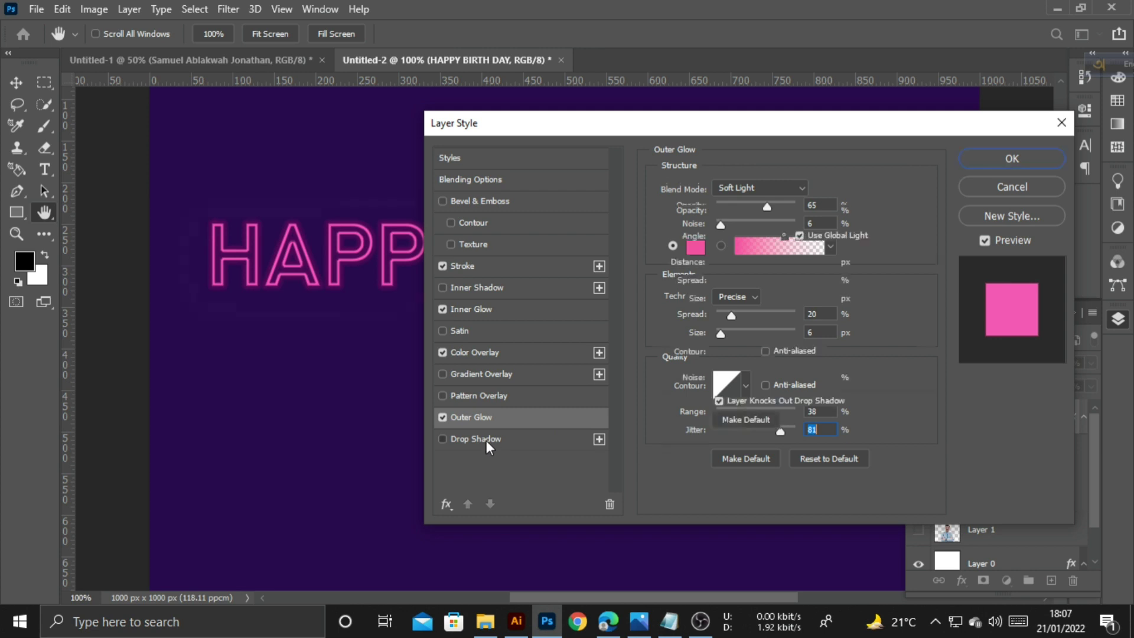
left_click_drag(682, 130, 692, 154)
left_click(836, 214)
left_click(1046, 239)
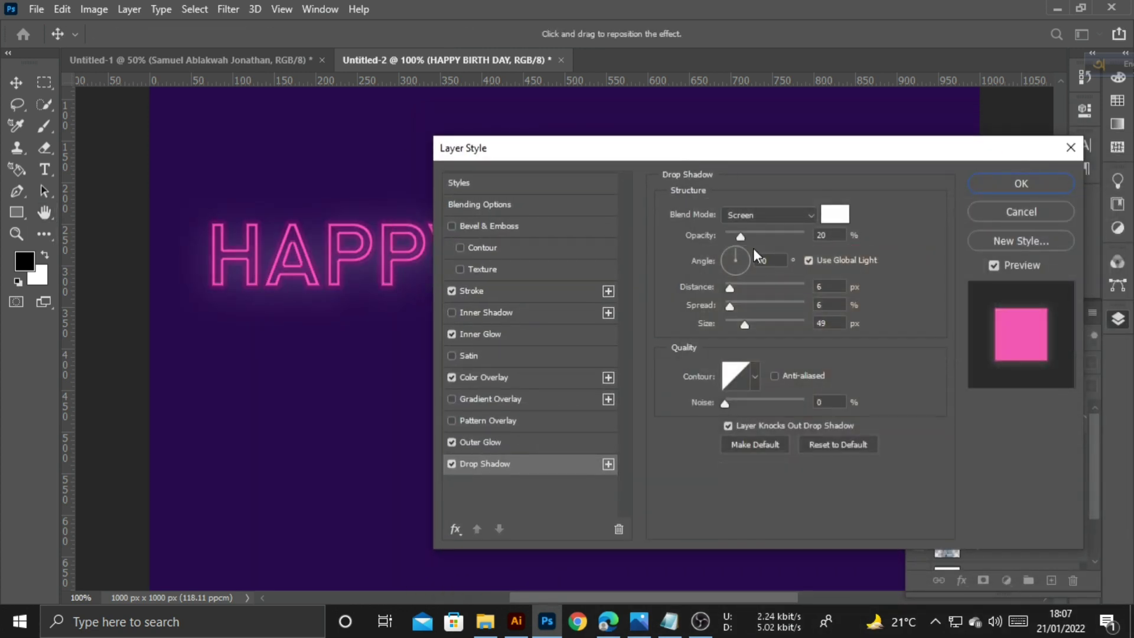
mouse_move(740, 238)
left_mouse_down()
mouse_move(763, 242)
mouse_move(736, 240)
left_mouse_up()
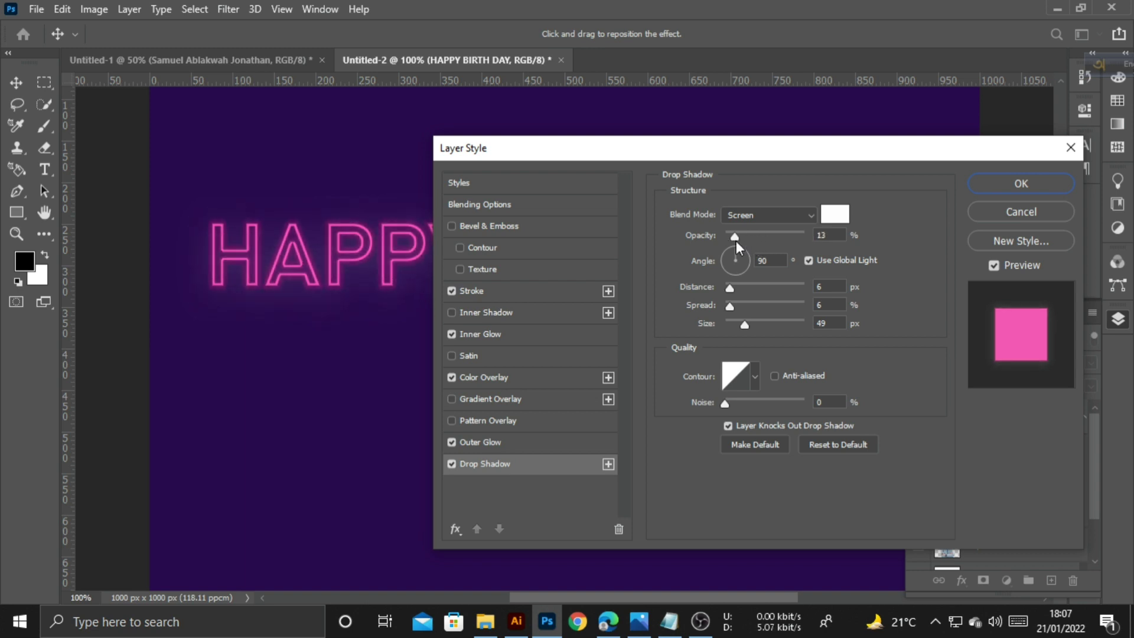
left_click_drag(731, 290, 737, 327)
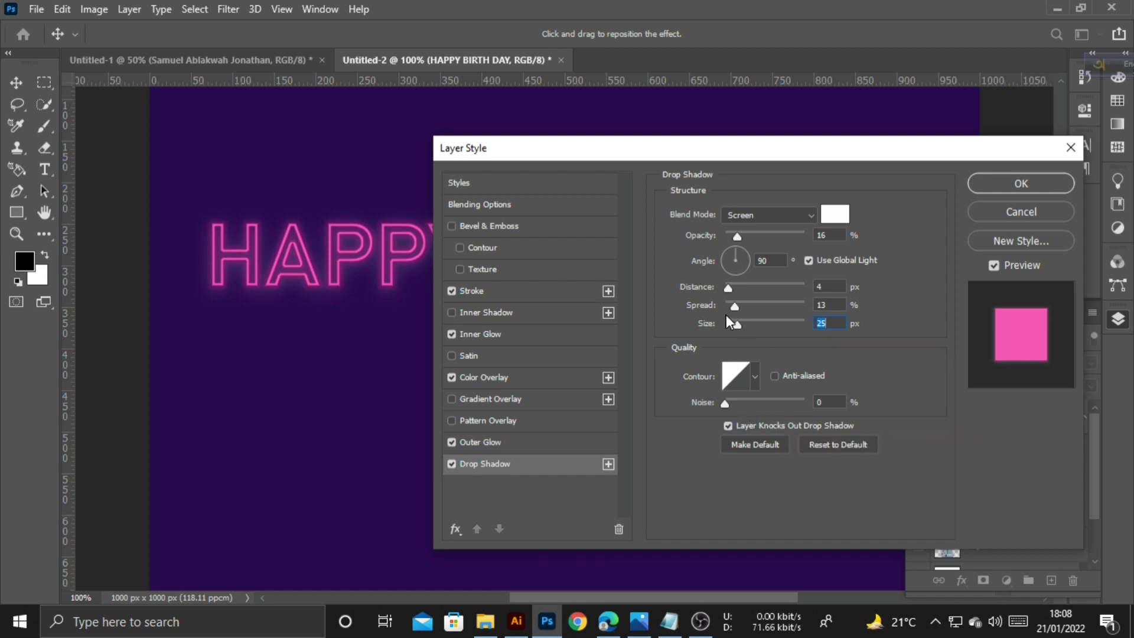
Add an inner shadow in color fd58b5 with Soft Light blending, 48% opacity, 19% choke and 10 px size, and apply the layer style
left_click(487, 313)
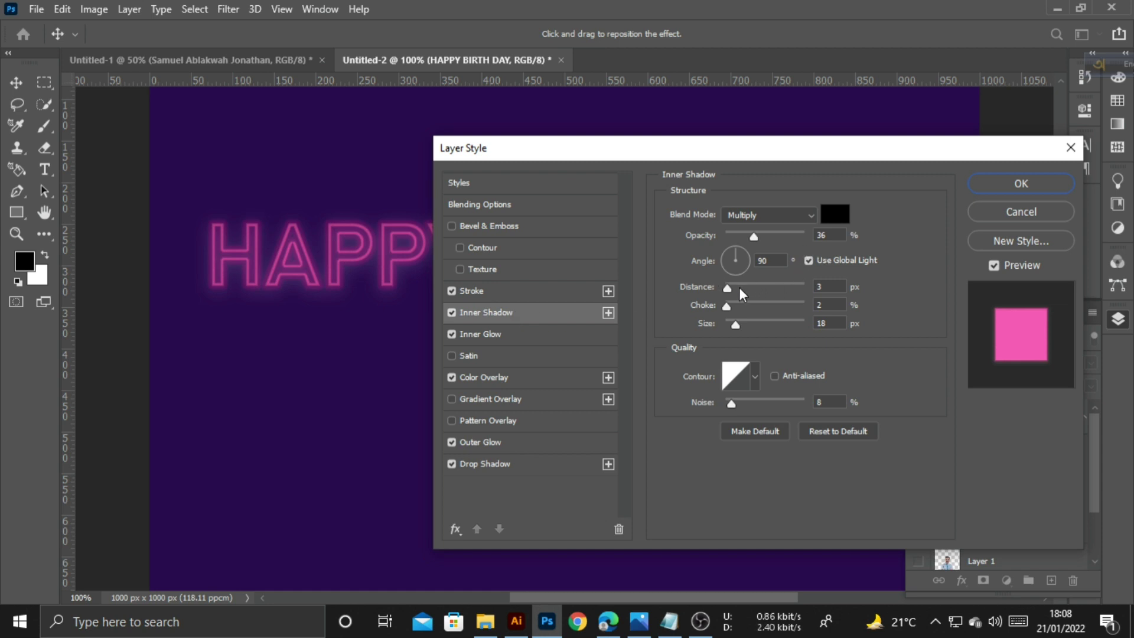
left_click(835, 214)
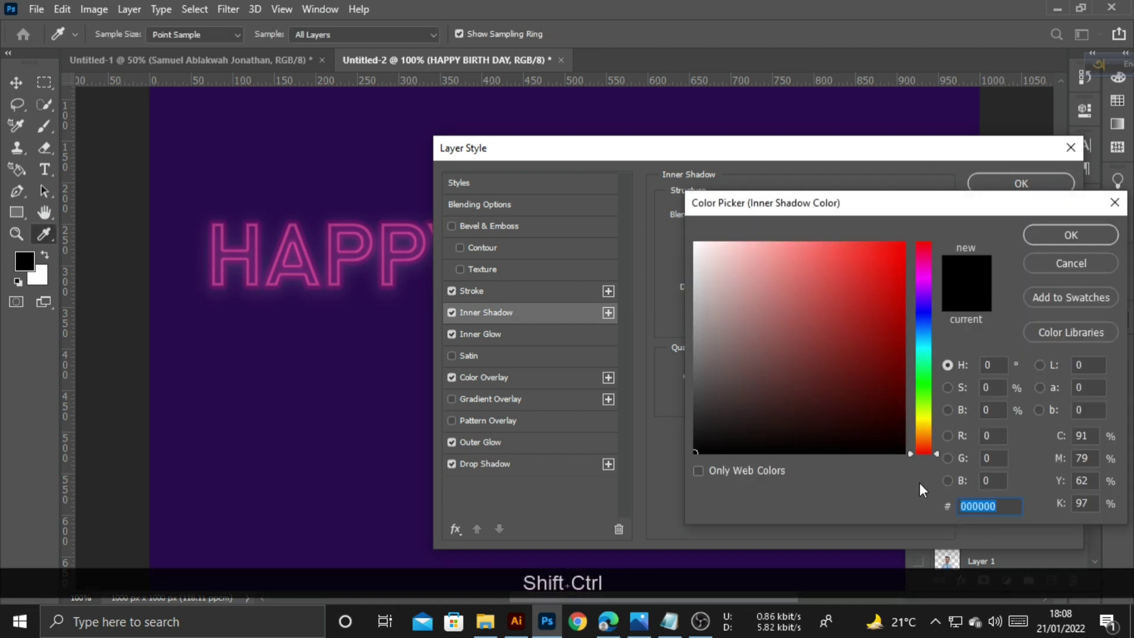
type("fd58b5")
left_click(1071, 235)
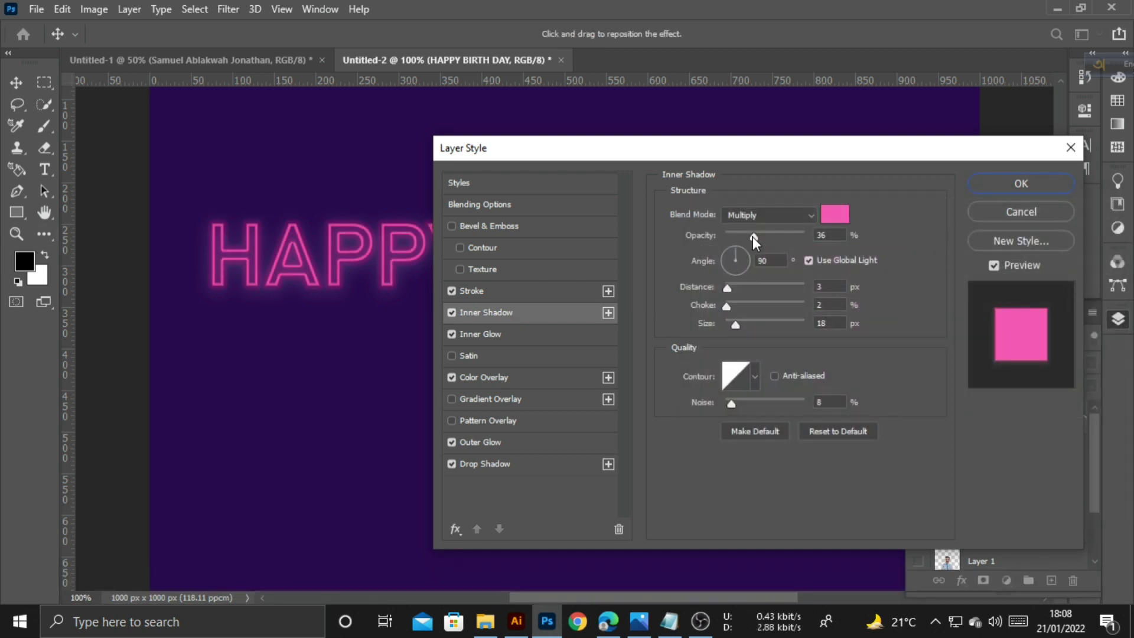
left_click_drag(753, 236, 764, 239)
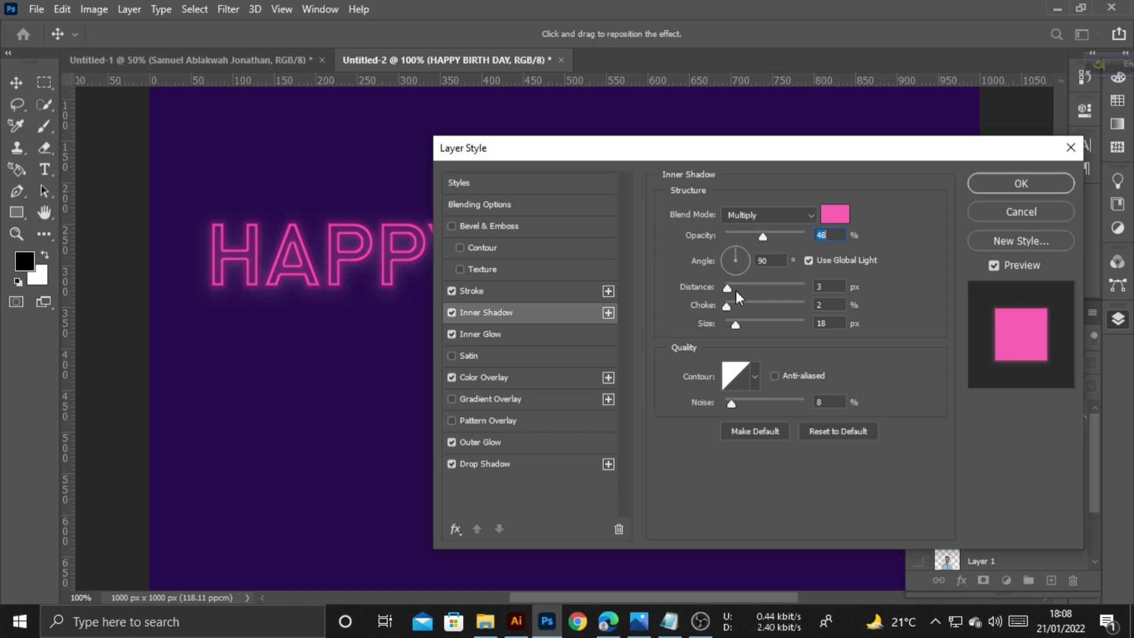
left_click_drag(728, 286, 733, 324)
left_click(768, 215)
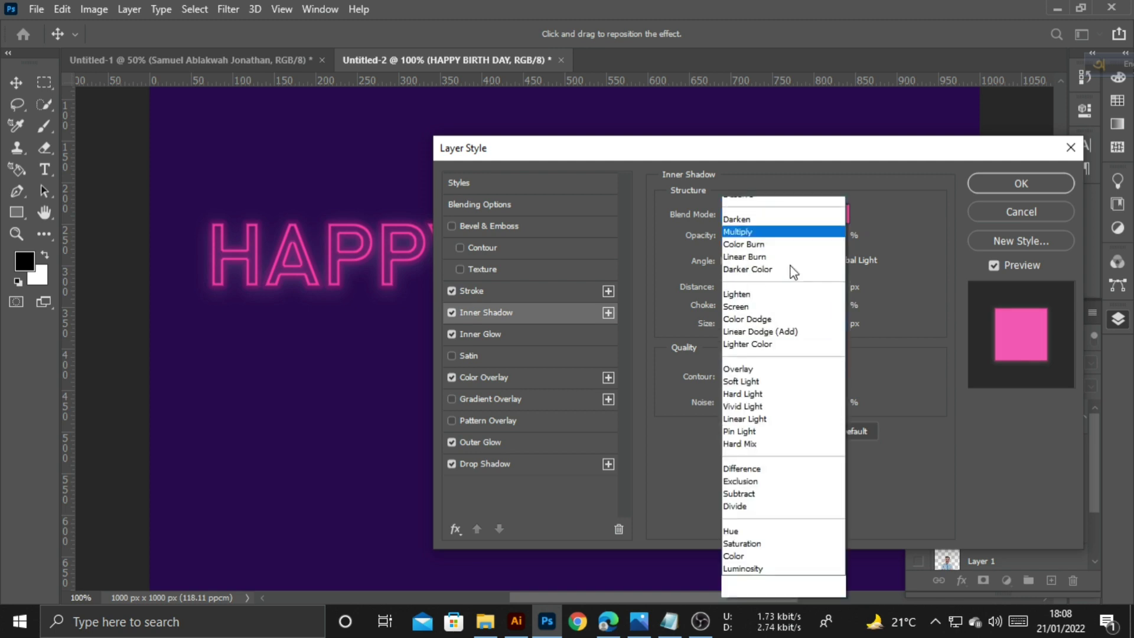
left_click(770, 398)
left_click_drag(865, 155, 733, 346)
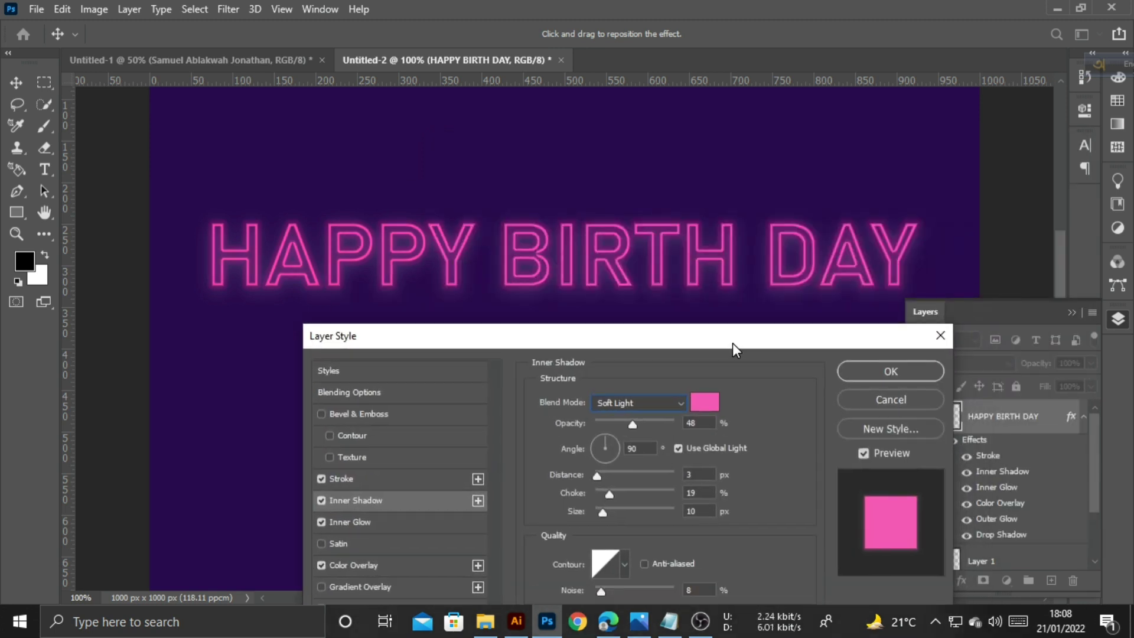
left_click(880, 373)
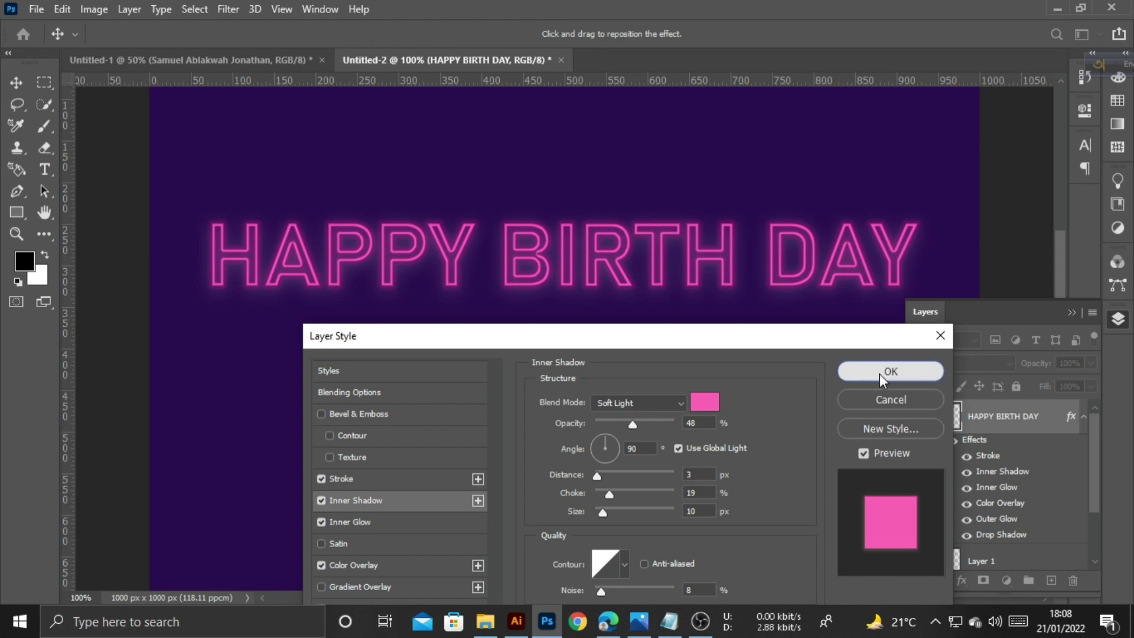
Transform the HAPPY BIRTH DAY lettering to tilt upward by about 3 degrees and enlarge it to about 104%
key("ctrl+KP_Subtract")
key("ctrl+KP_Subtract")
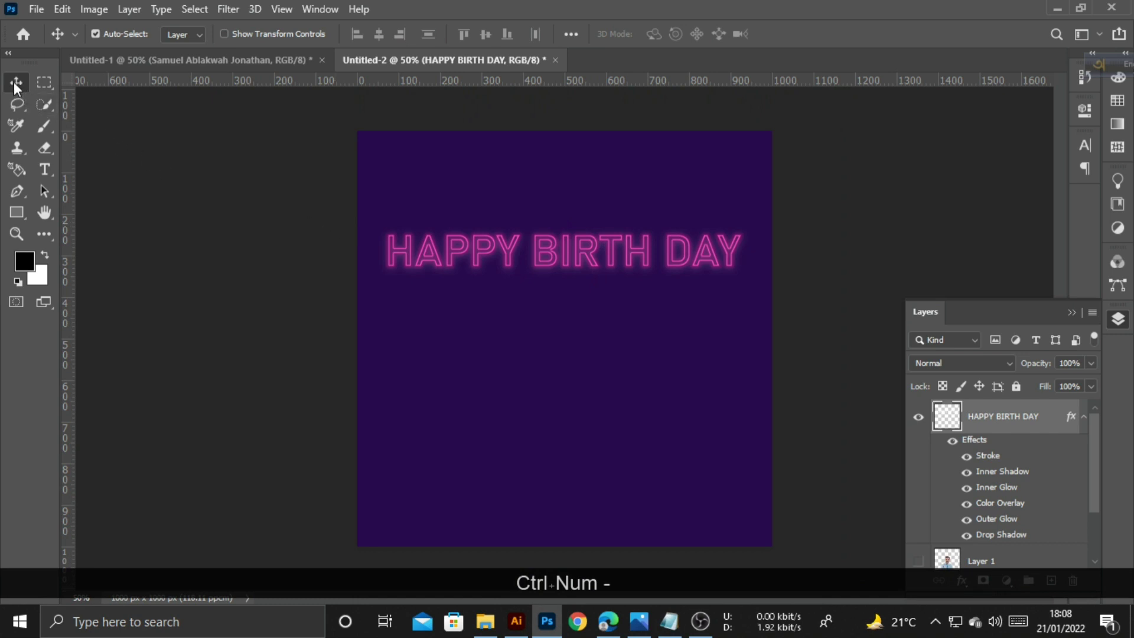
left_click(750, 261)
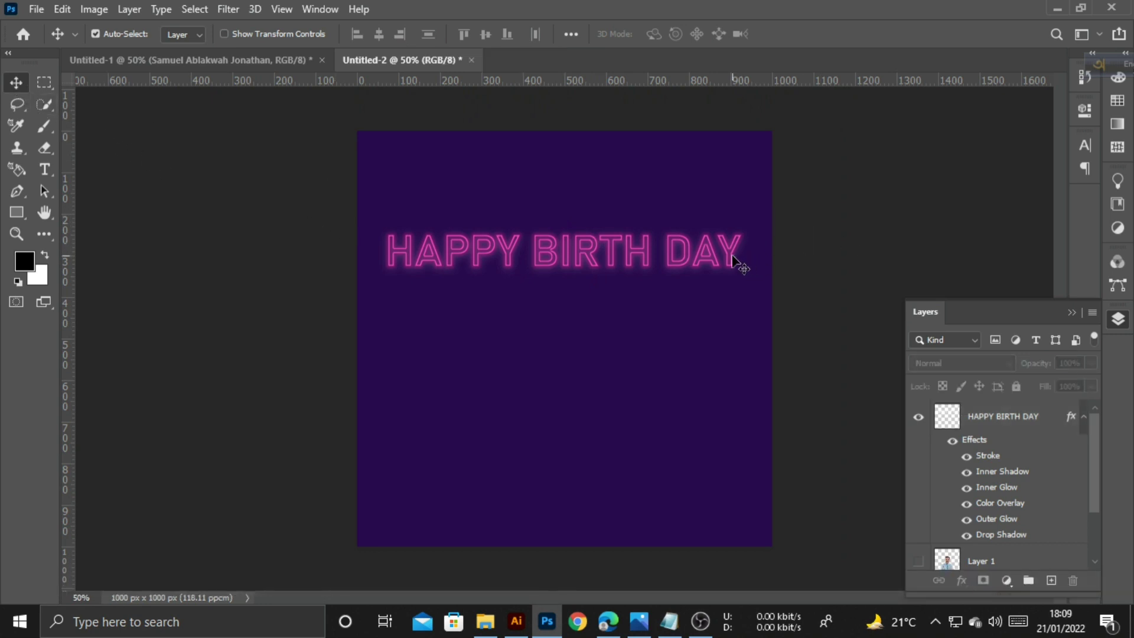
left_click(732, 256)
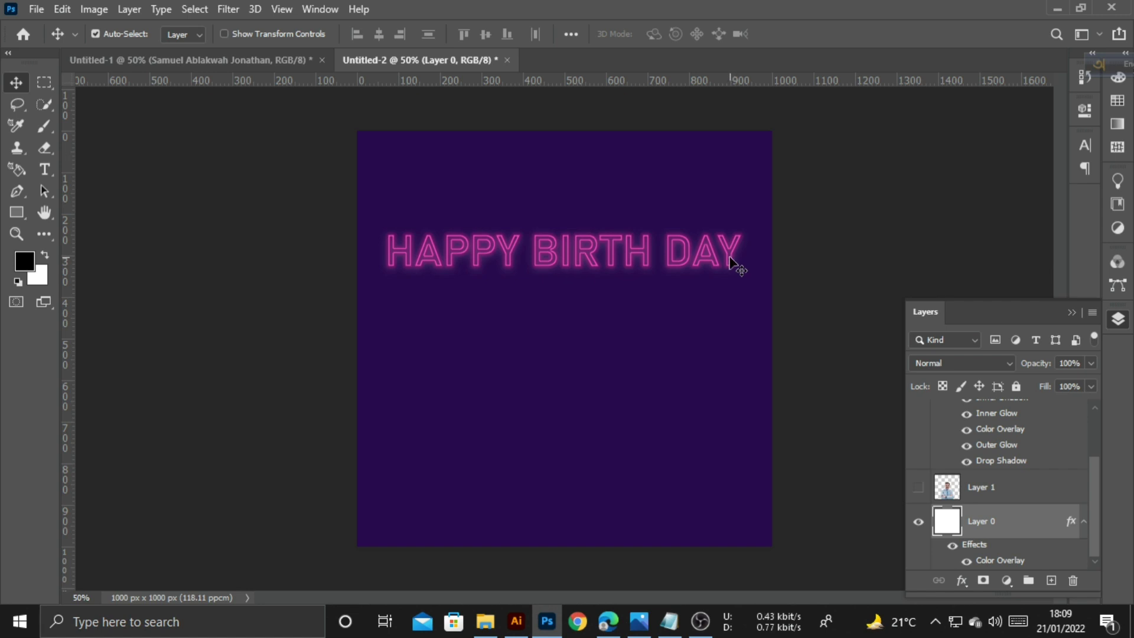
scroll(964, 453, "up", 3)
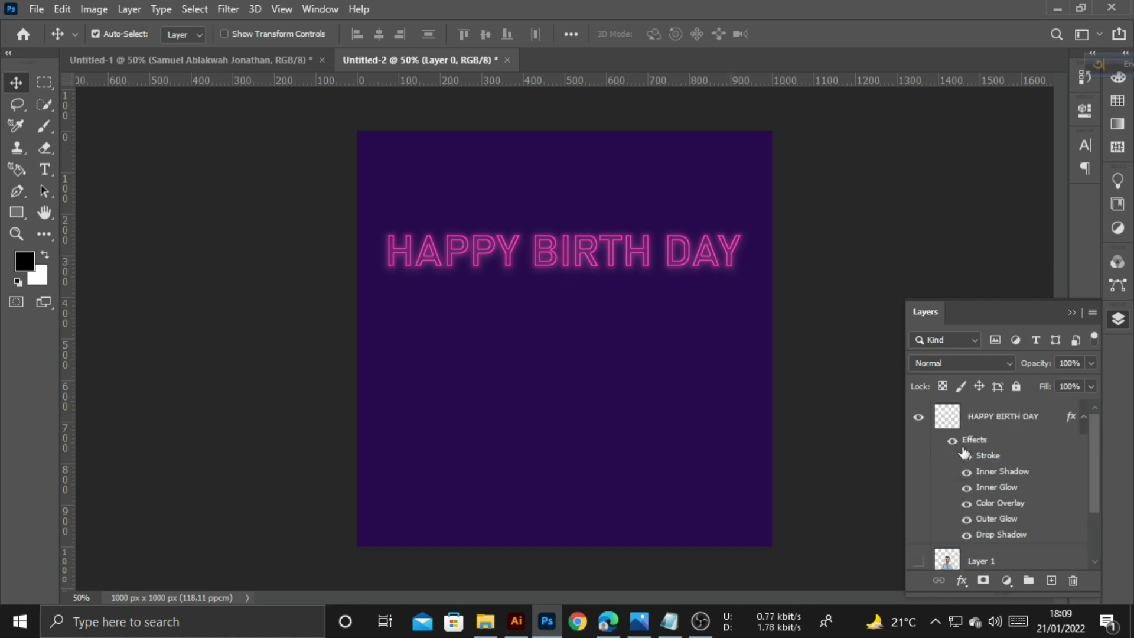
left_click(995, 426)
key("ctrl+t")
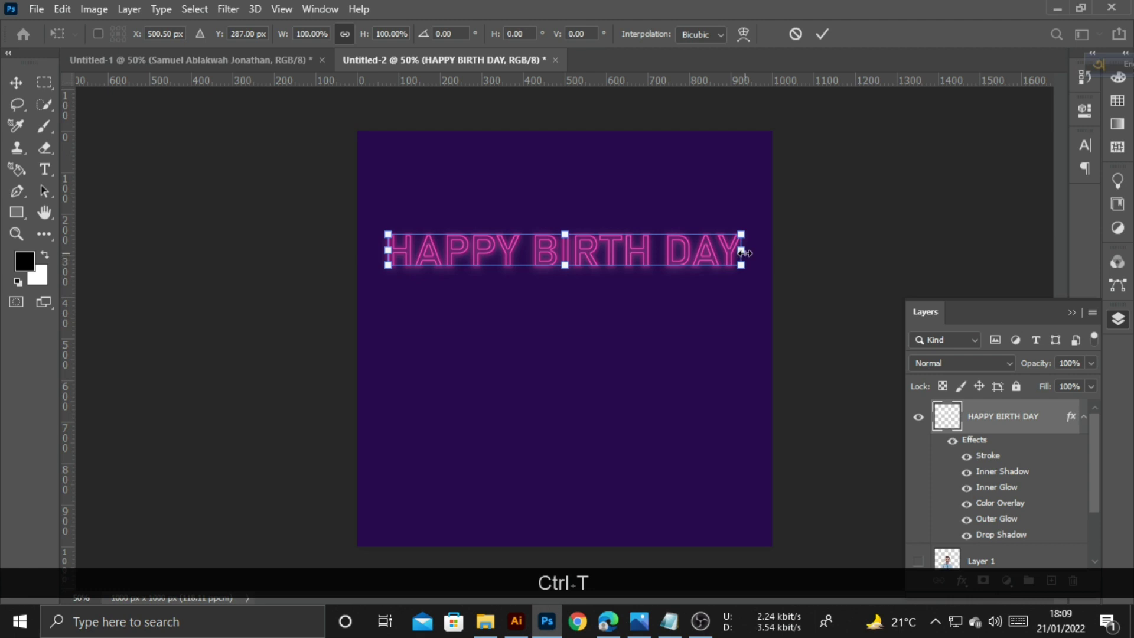
left_click_drag(745, 253, 757, 231)
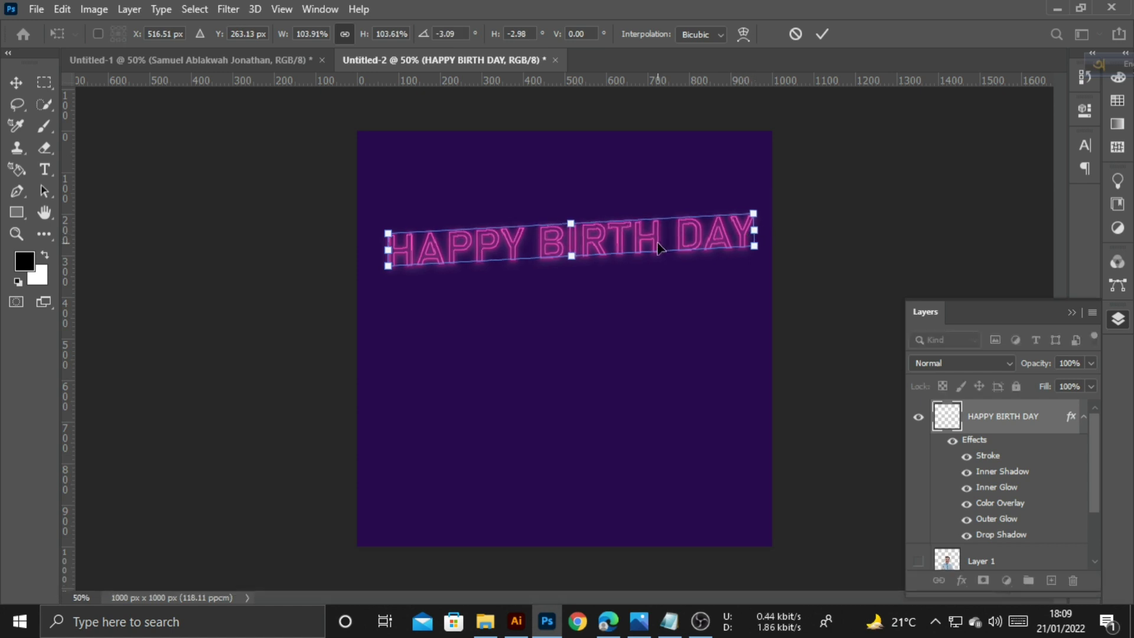
Centre the tilted lettering horizontally, apply the transform, and move the lettering up near the canvas's upper edge
left_click_drag(656, 243, 656, 247)
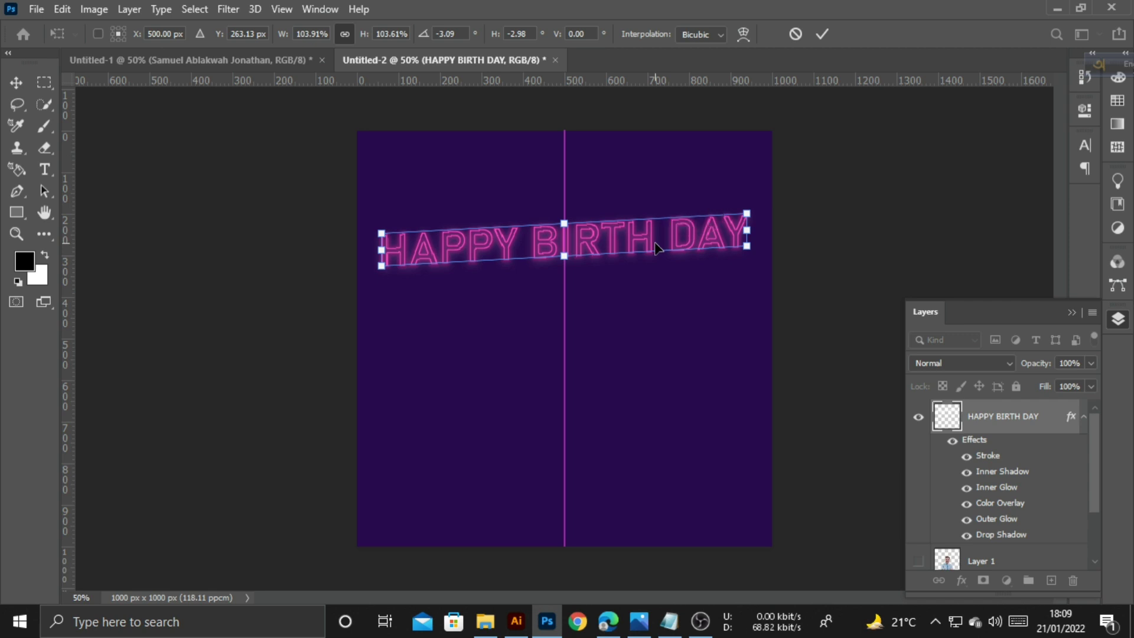
left_click(824, 36)
left_click_drag(728, 253, 726, 209)
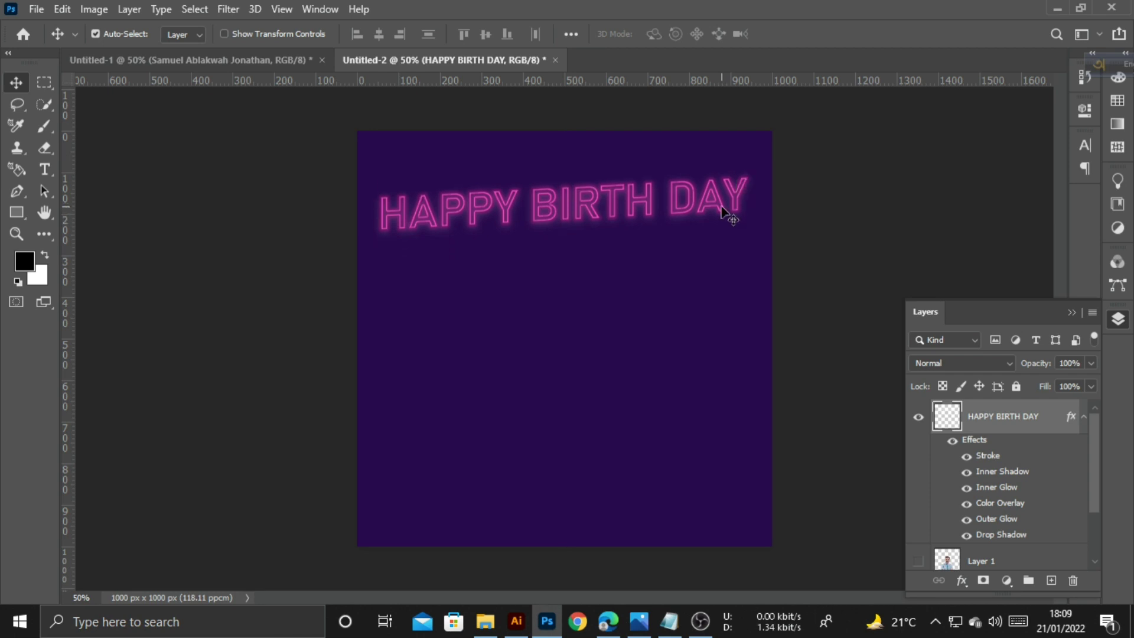
Duplicate the HAPPY BIRTH DAY lettering directly below the original and nudge the copy slightly further down
key("alt")
left_click_drag(722, 216, 722, 253)
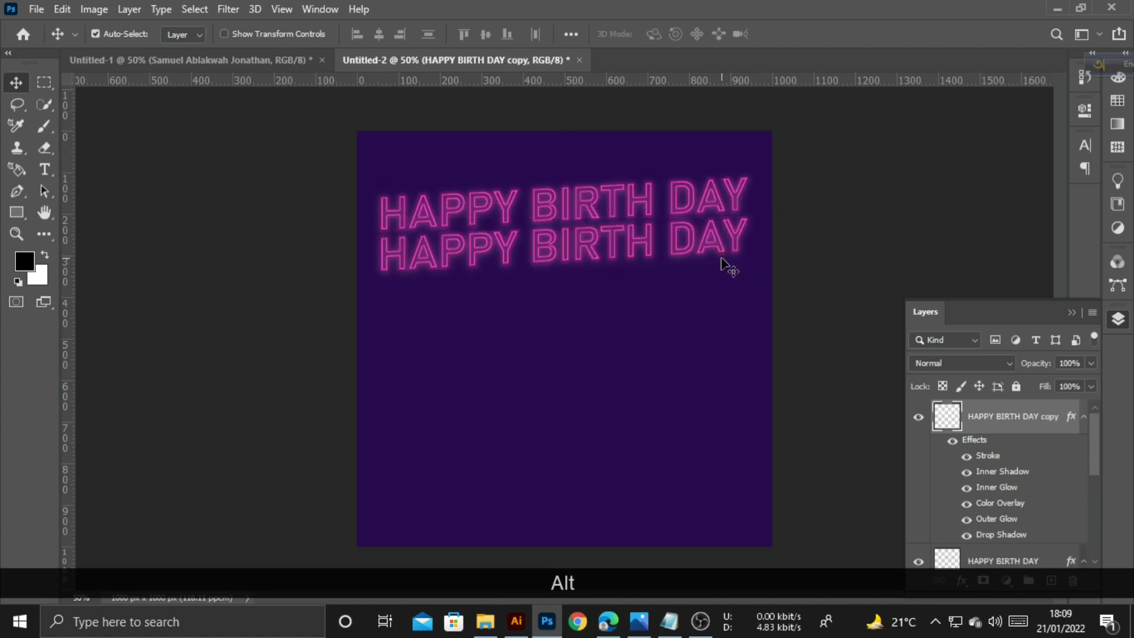
key("Down")
key("Down")
key("Down")
key("Down")
key("Down")
Duplicate the tilted HAPPY BIRTH DAY lettering down the canvas until eight evenly spaced rows reach the lower edge
scroll(1006, 424, "down", 1)
left_click(1006, 424, "shift")
left_click(698, 254)
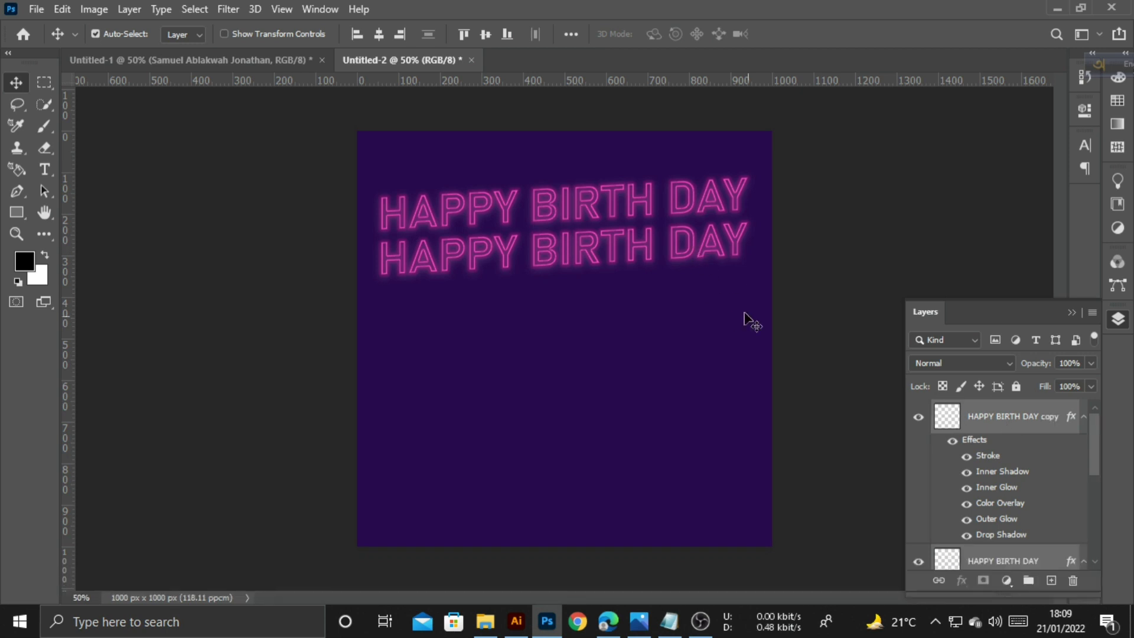
key("alt+ctrl+z")
left_click_drag(696, 246, 697, 510)
key("Up")
key("Up")
key("Up")
key("Up")
key("alt+ctrl+z")
left_click(696, 419, "alt")
left_click(702, 432)
left_click(690, 420)
key("alt+ctrl+z")
key("alt+ctrl+z")
Select all eight HAPPY BIRTH DAY lettering layers and move them up together to centre the rows vertically on the canvas
scroll(1012, 456, "down", 2)
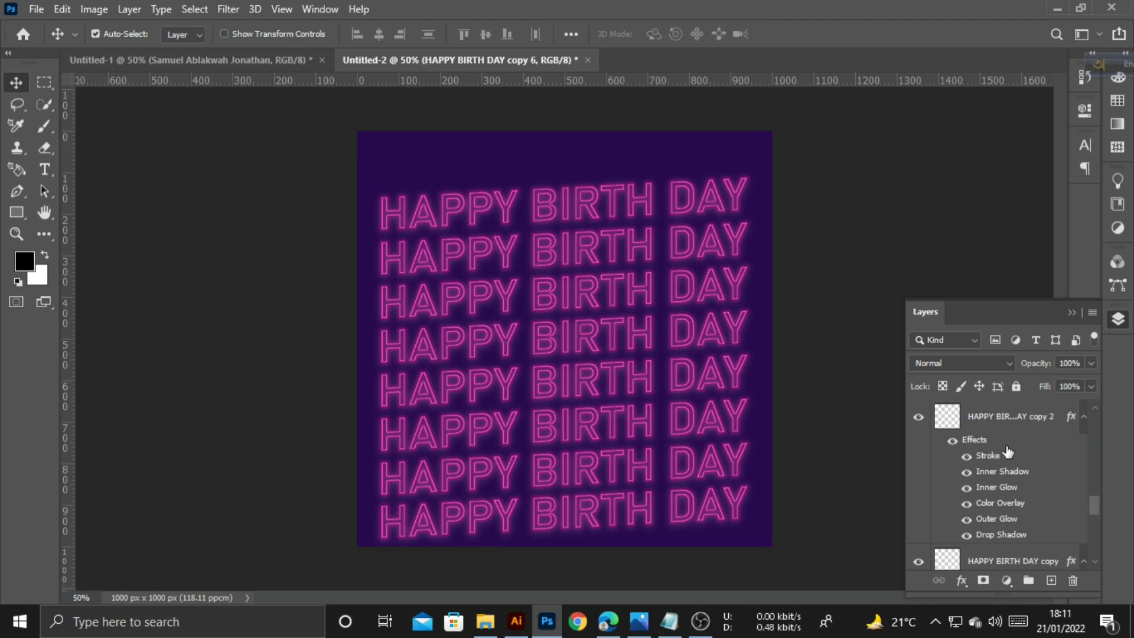
scroll(1007, 467, "down", 5)
left_click(1004, 487, "shift")
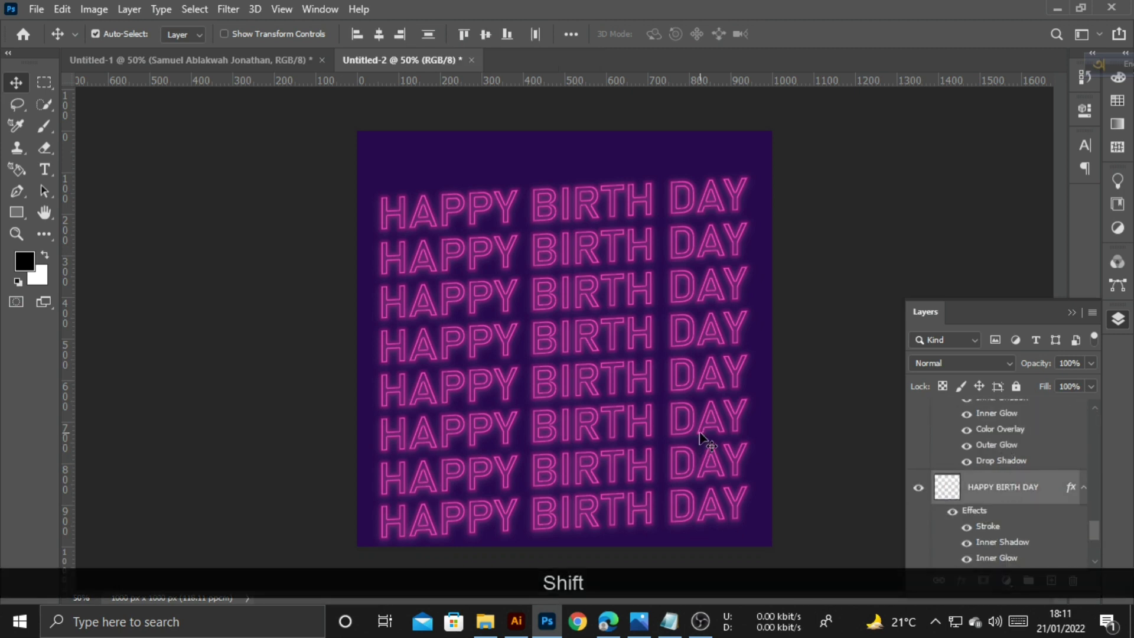
key("shift+Up")
key("shift+Up")
key("shift+Up")
key("shift+Up")
key("shift+Up")
key("shift+Down")
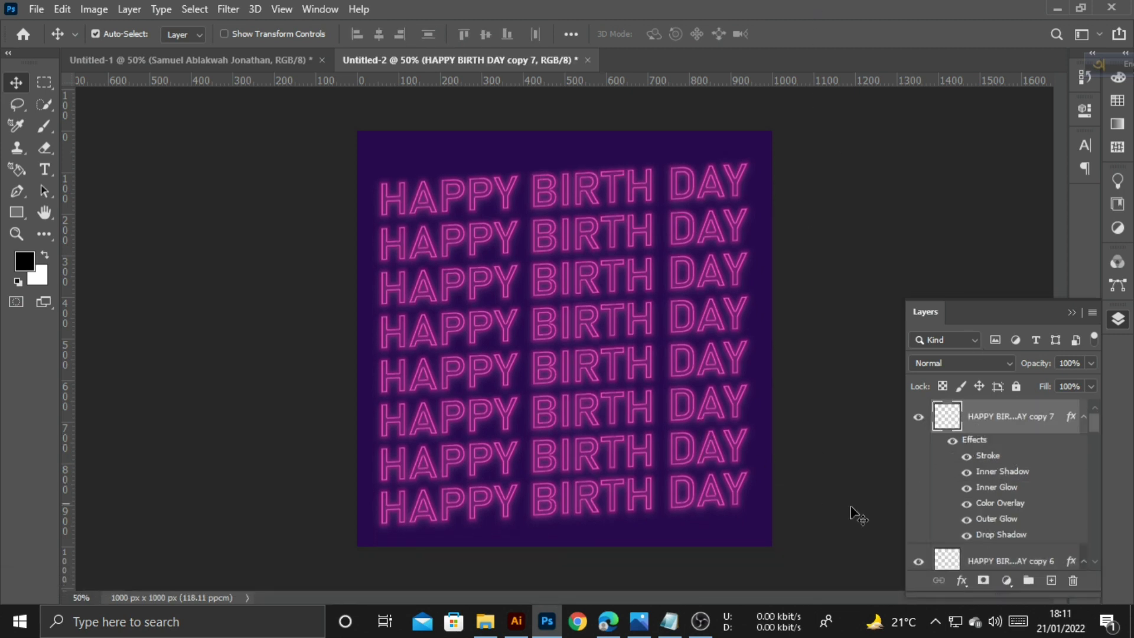
Make the hidden layer with the man's cutout photo visible and select it
scroll(1014, 521, "down", 10)
left_click(919, 489)
left_click_drag(1020, 496, 1045, 499)
scroll(1036, 509, "up", 3)
scroll(1035, 510, "down", 2)
scroll(1026, 489, "up", 1)
scroll(1028, 489, "up", 5)
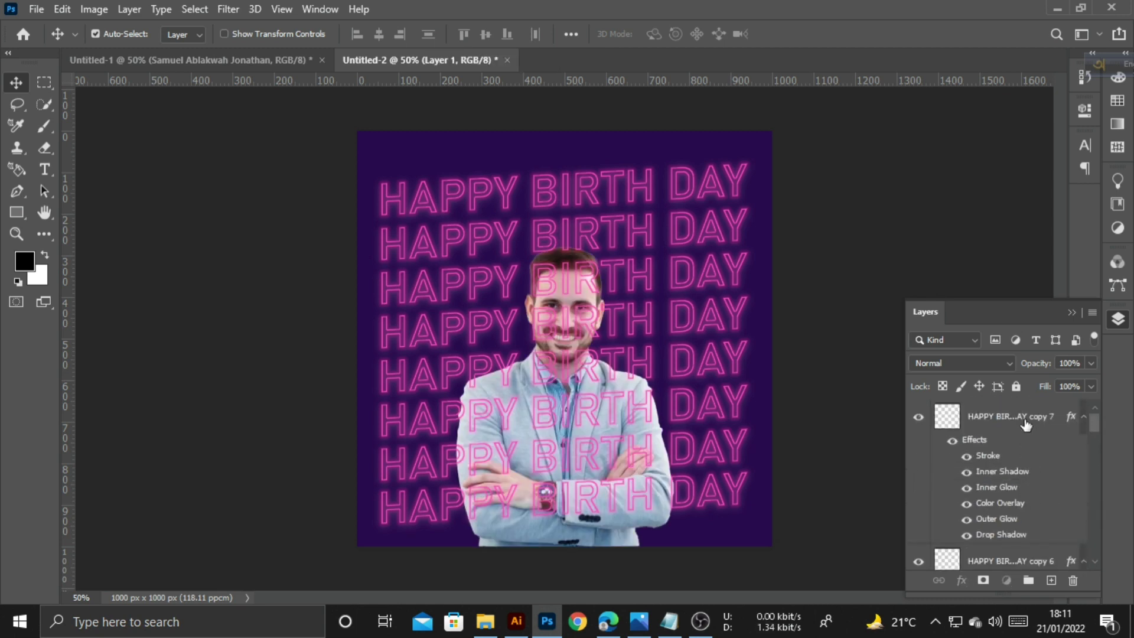
Select all eight HAPPY BIRTH DAY lettering layers and combine them into one group
left_click(1026, 419)
scroll(957, 456, "down", 10)
scroll(957, 490, "up", 1)
left_click(998, 487, "shift")
key("ctrl+shift+g")
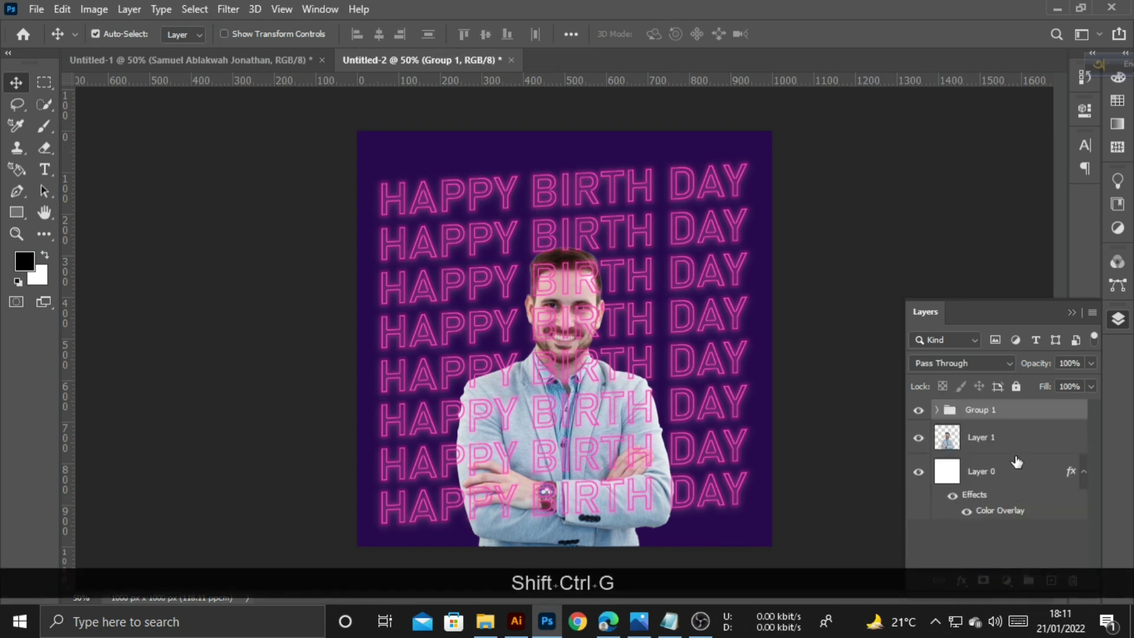
left_click_drag(1016, 444, 1013, 414)
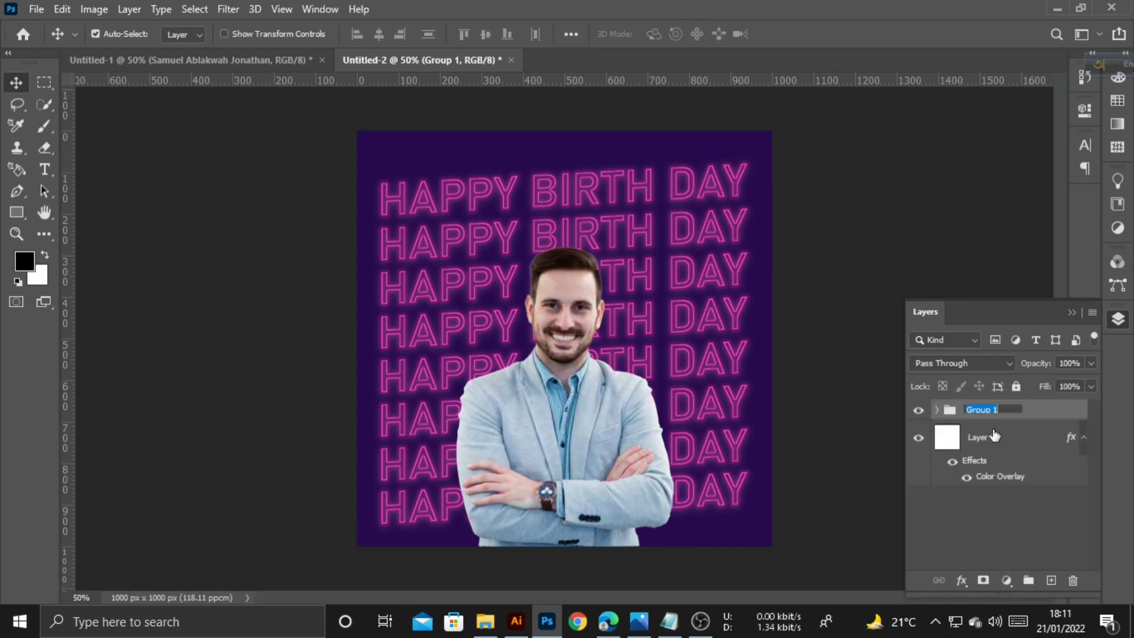
type("Happy Birt")
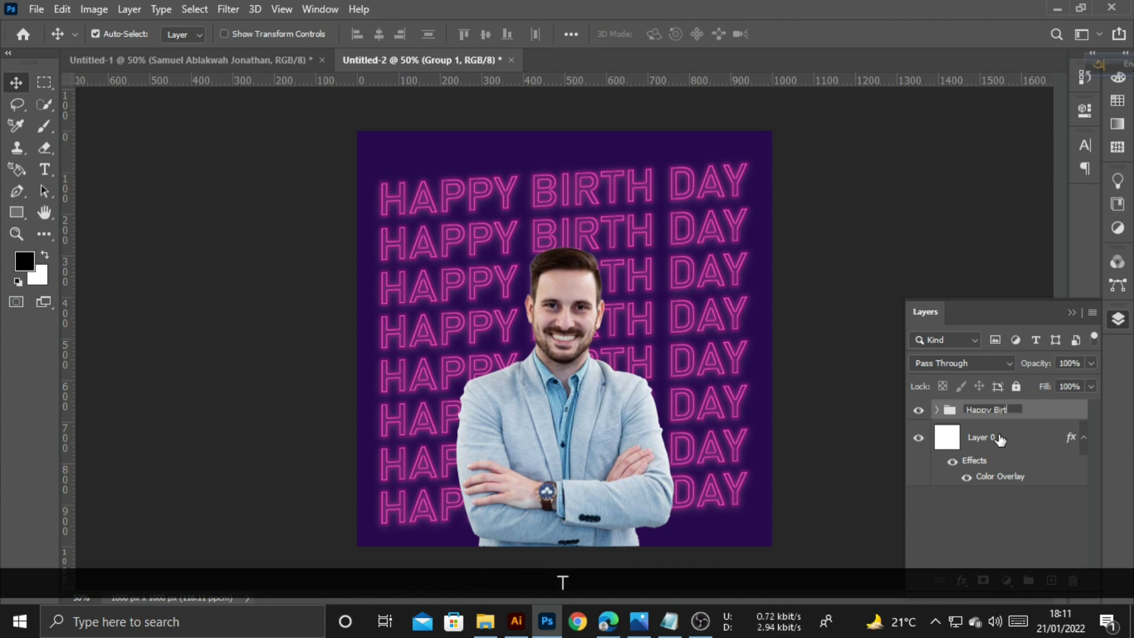
type("h Day")
key("Return")
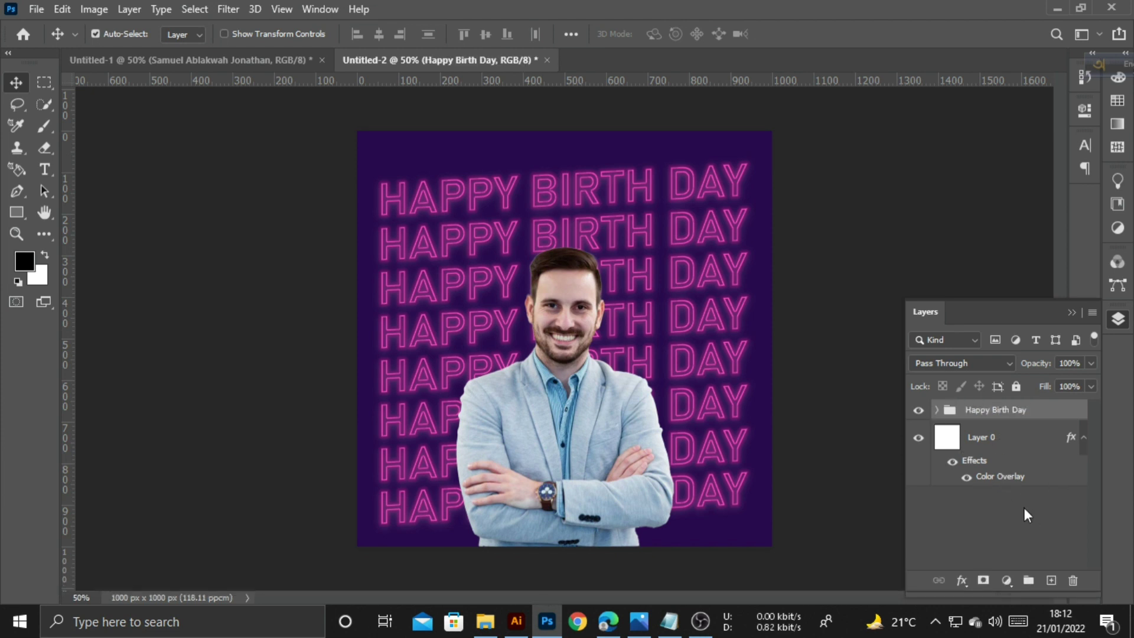
left_click(937, 410)
mouse_move(1022, 446)
left_mouse_down()
mouse_move(1024, 427)
mouse_move(998, 443)
mouse_move(1017, 413)
mouse_move(1030, 455)
left_mouse_up()
left_click(937, 410)
key("ctrl+z")
key("ctrl+z")
key("ctrl+z")
Place the man's photo layer above the lettering group and rename the group Happy Birth Day
left_click(1006, 443)
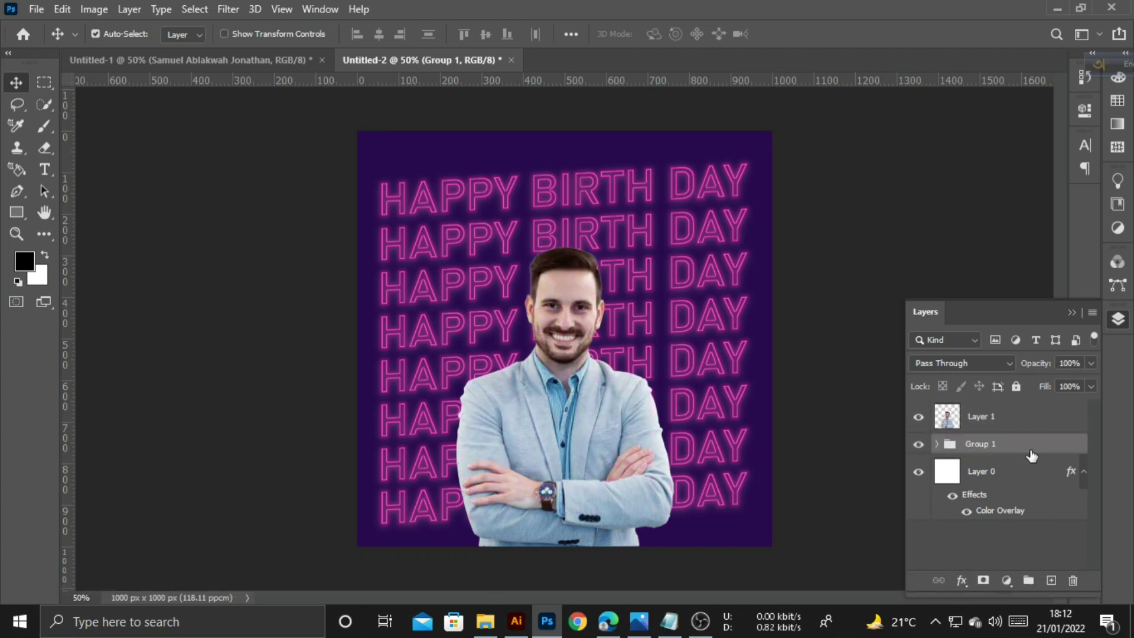
left_click(991, 453)
type("Happy ")
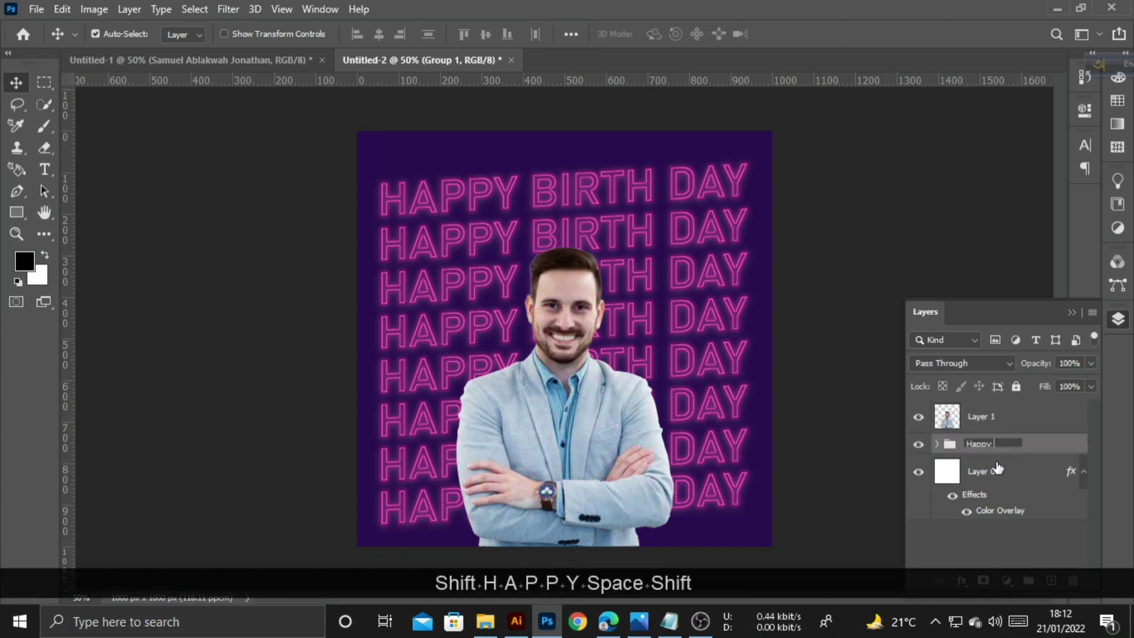
type("Birth Day")
key("Return")
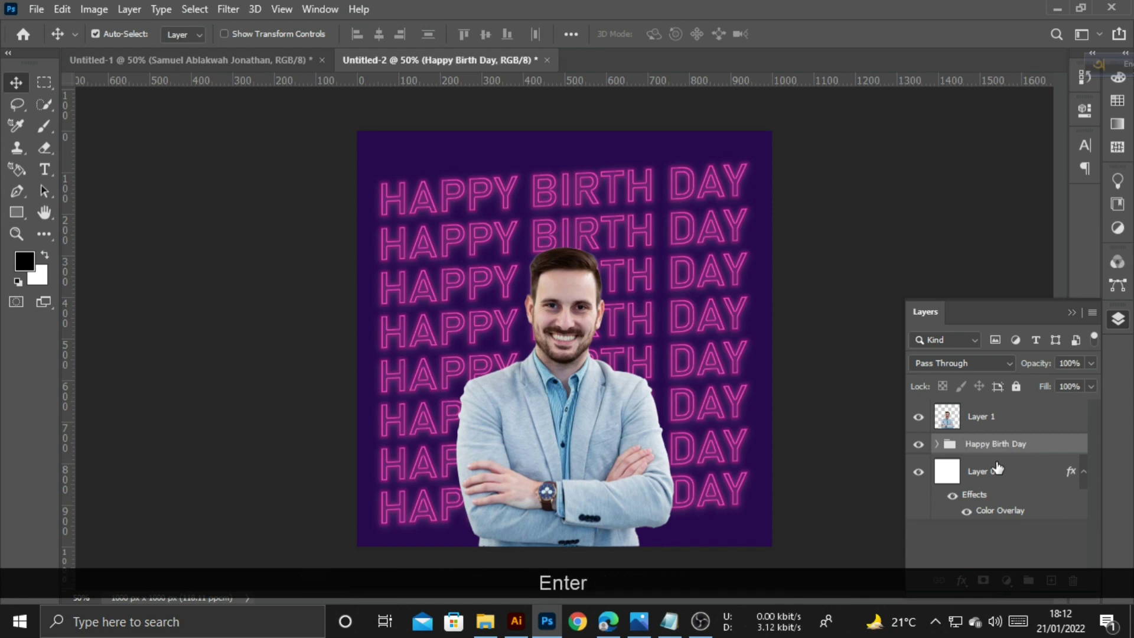
Add a linear gradient fill layer at a 90° angle and 100% scale above all other layers
left_click(836, 201)
left_click(1051, 580)
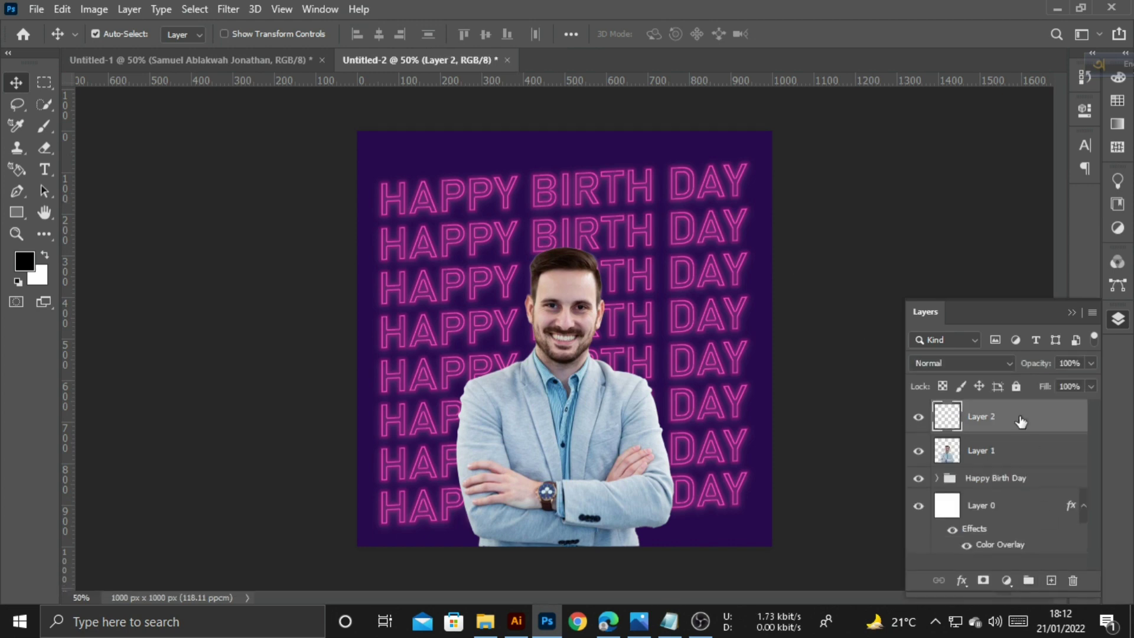
left_click(1007, 581)
left_click(1040, 302)
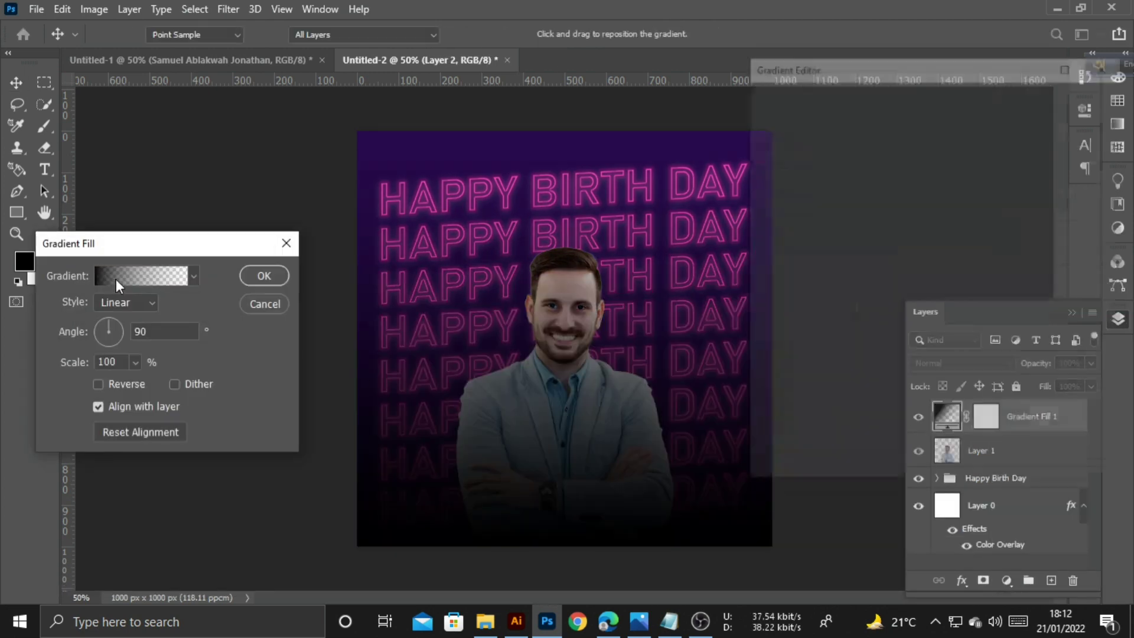
Set the gradient's dark color stop to the background purple 290a4c and apply the gradient fill
left_click(116, 279)
left_click(771, 378)
left_click(838, 438)
left_click(512, 135)
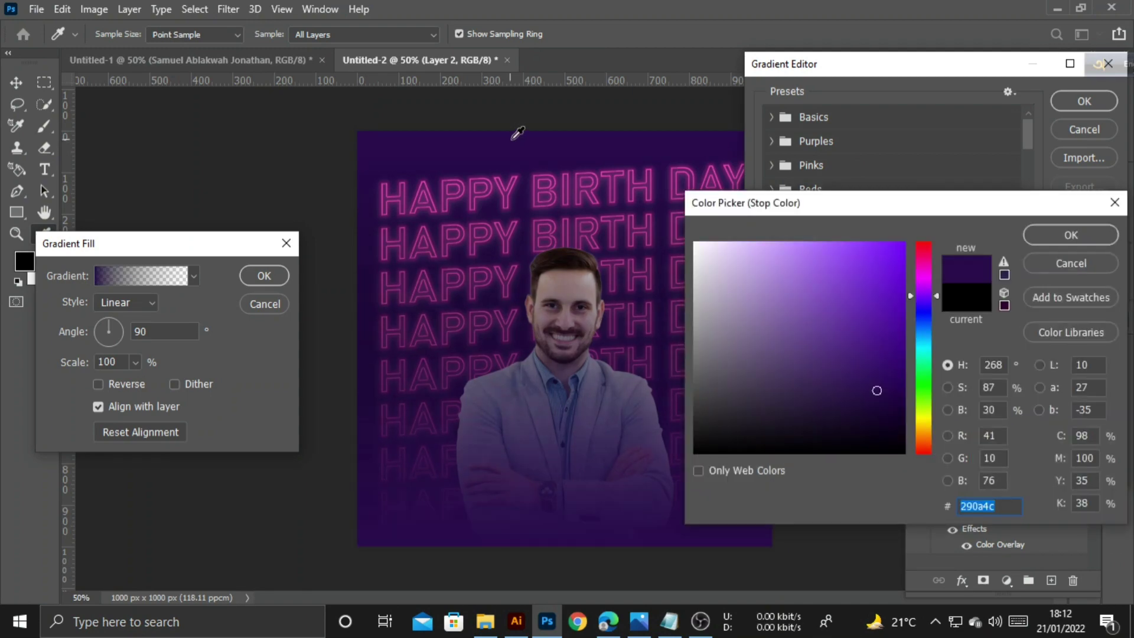
left_click(1061, 242)
left_click(1084, 101)
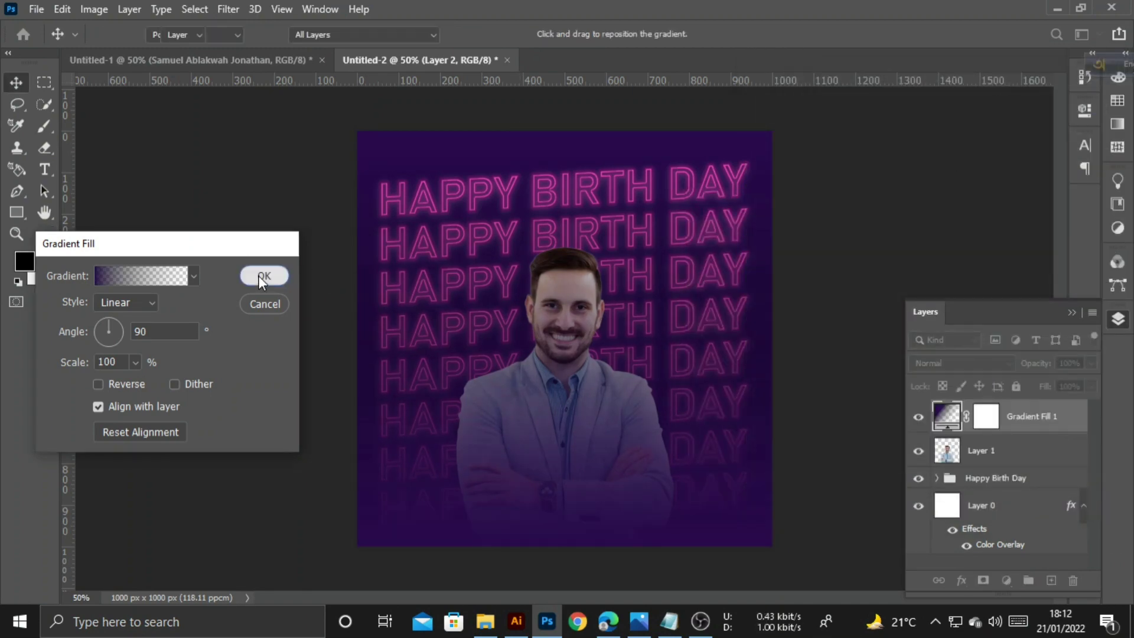
left_click(264, 276)
Move the man's photo straight up the canvas while the gradient fill is temporarily hidden
left_click(998, 456)
left_click(575, 402)
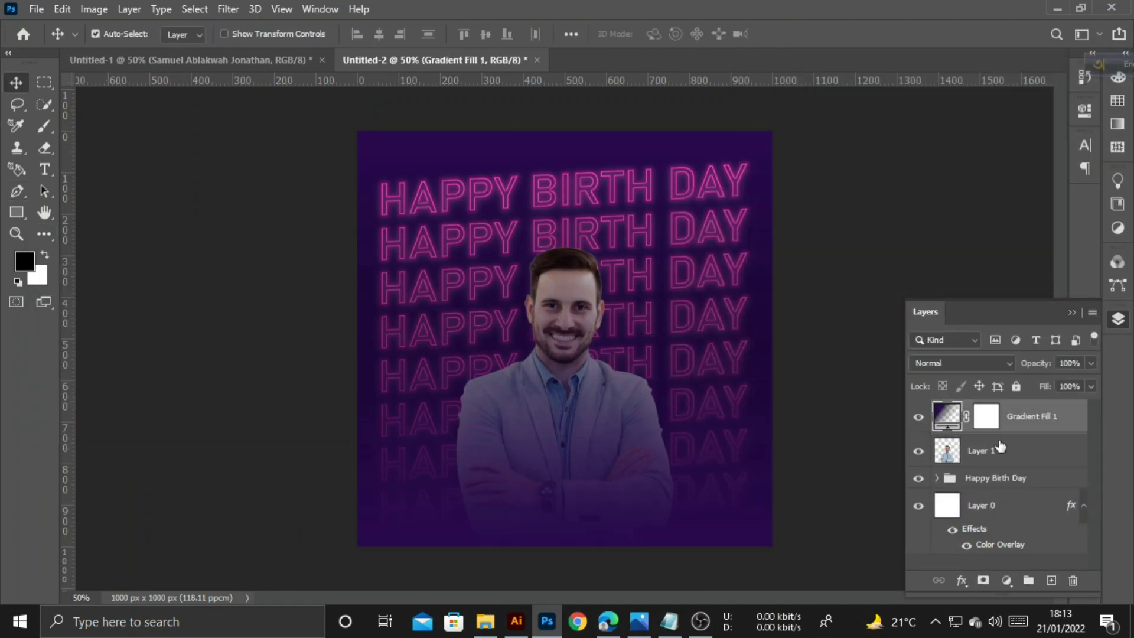
left_click(1025, 450)
left_click(919, 417)
left_click_drag(580, 410, 583, 372)
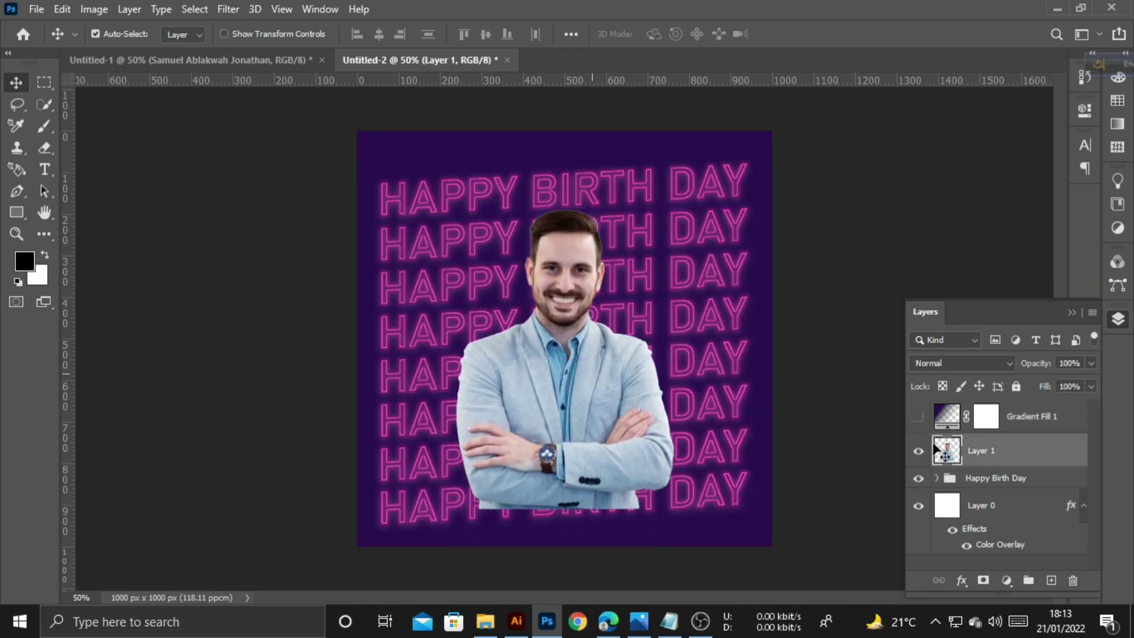
left_click(917, 417)
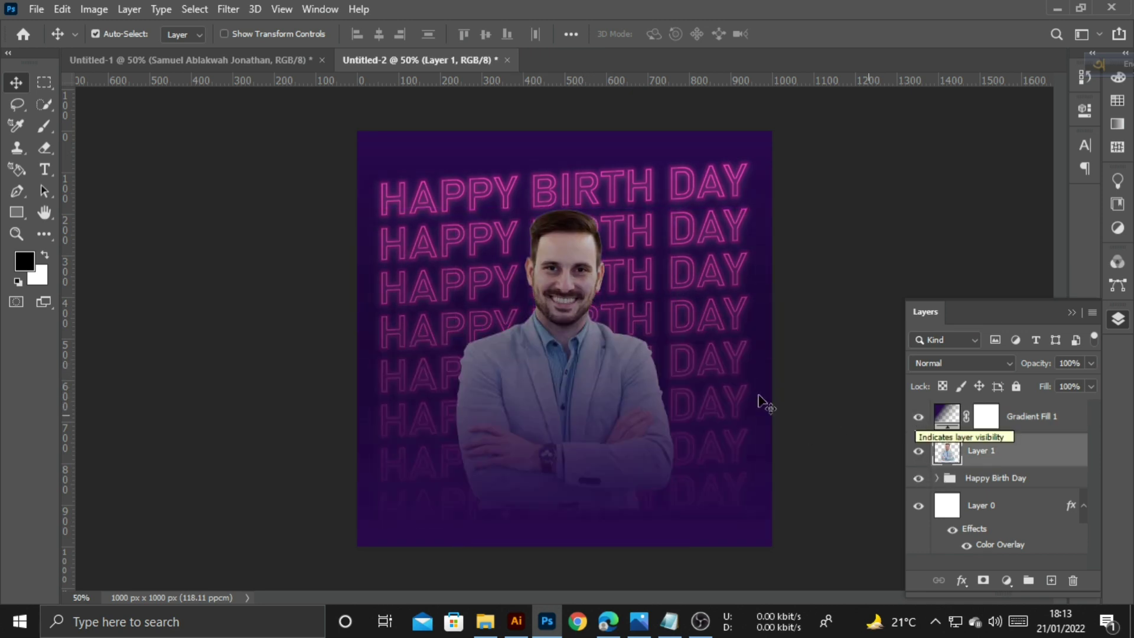
Set up the Brush tool with a soft round 400 px tip at 0% hardness
left_click(44, 125)
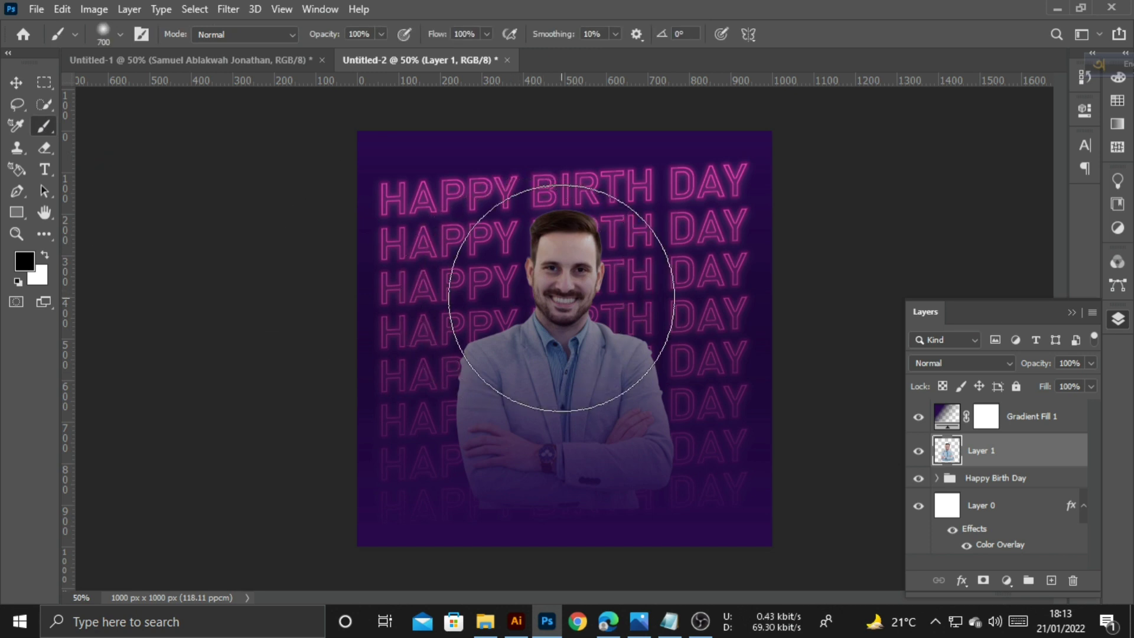
key("bracketleft")
key("bracketleft")
key("bracketleft")
left_click(120, 34)
left_click(38, 161)
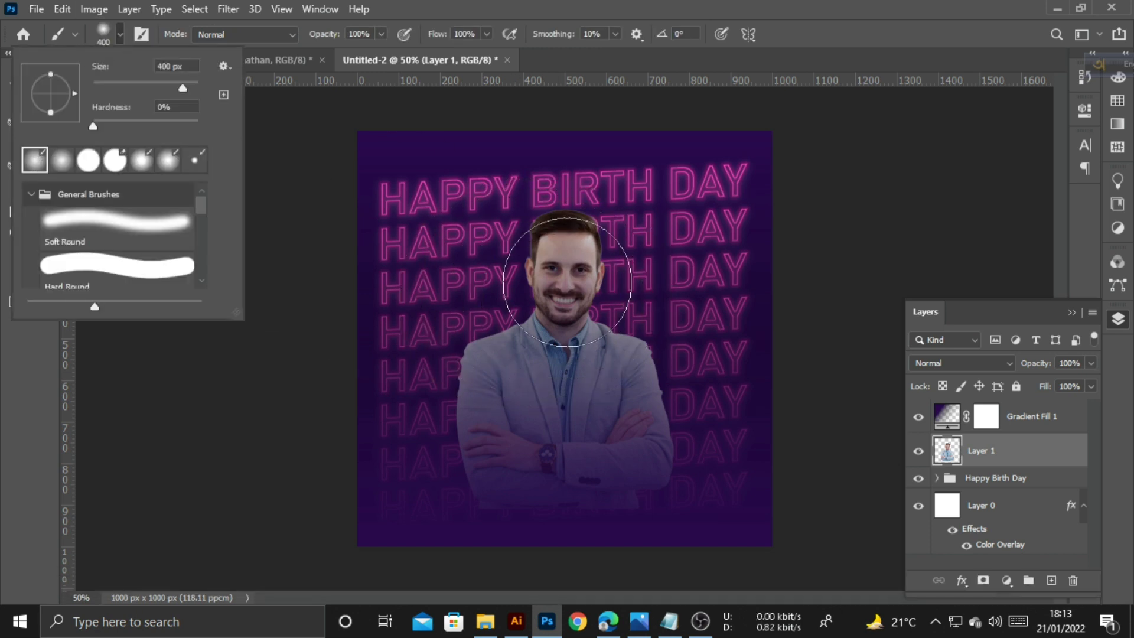
Paint black on the gradient fill's mask over the man and the lettering, keeping the purple fade along the canvas's lower edge
left_click(537, 250)
key("ctrl+z")
left_click(986, 417)
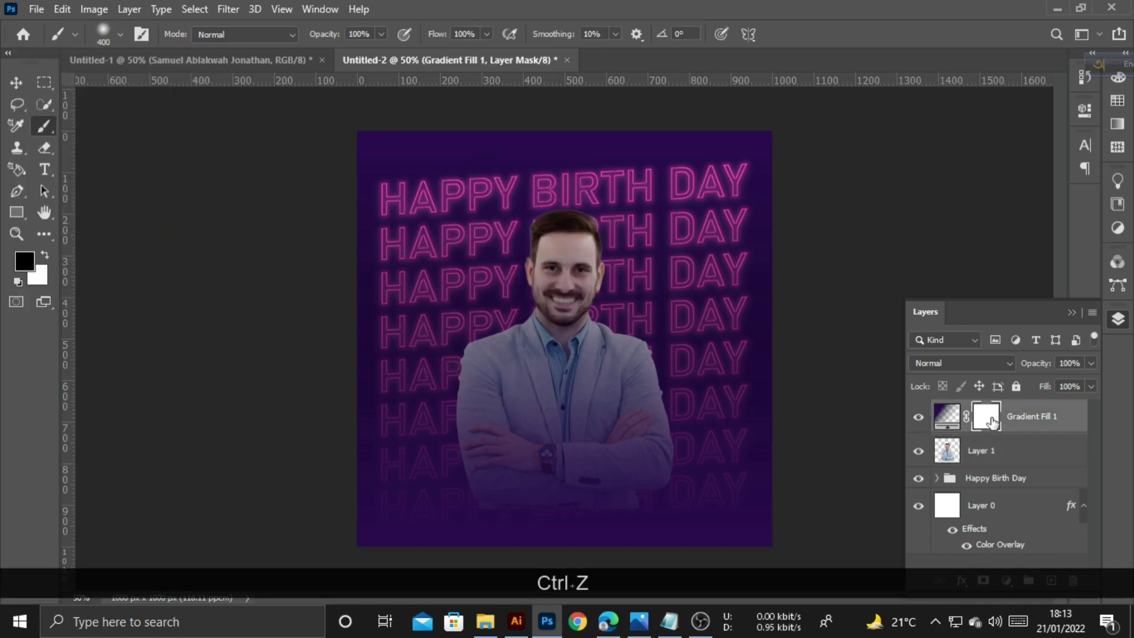
mouse_move(534, 231)
left_mouse_down()
mouse_move(401, 276)
mouse_move(621, 343)
mouse_move(715, 322)
mouse_move(504, 362)
mouse_move(409, 325)
mouse_move(674, 367)
mouse_move(543, 379)
left_mouse_up()
key("ctrl+z")
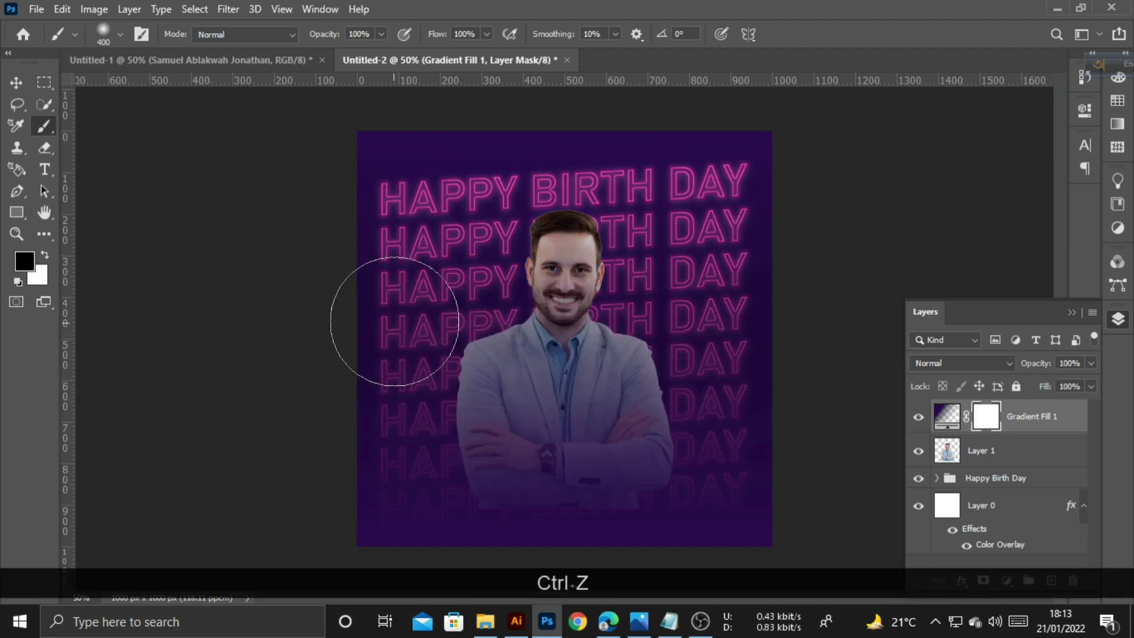
left_click_drag(375, 316, 354, 240)
mouse_move(453, 294)
left_mouse_down()
mouse_move(423, 332)
mouse_move(435, 347)
mouse_move(381, 363)
mouse_move(695, 378)
mouse_move(725, 355)
mouse_move(440, 396)
mouse_move(377, 372)
mouse_move(383, 393)
mouse_move(456, 398)
mouse_move(748, 353)
left_mouse_up()
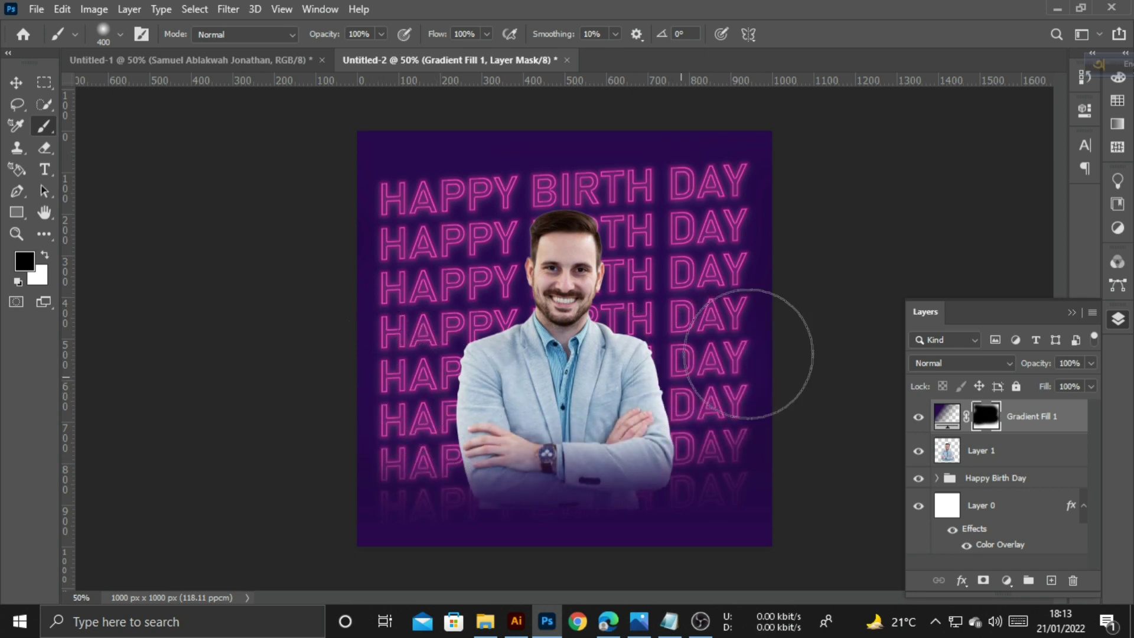
Undo the last brush strokes on the gradient fill's mask, then leave the Brush tool and deselect all layers
left_click(18, 86)
key("ctrl+z")
key("ctrl+z")
key("ctrl+z")
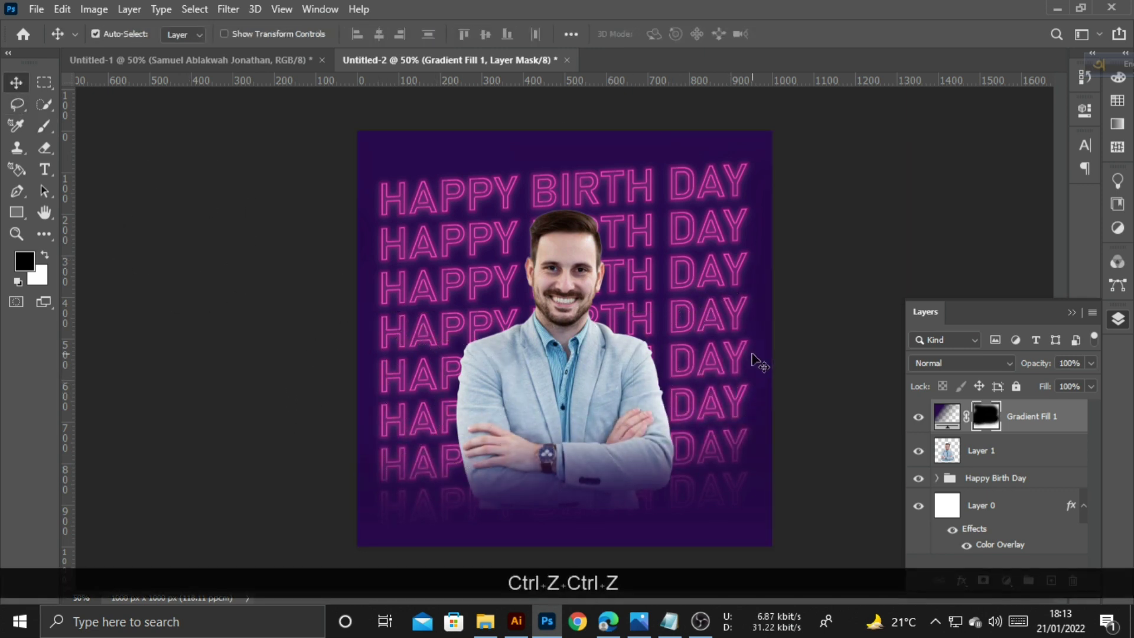
left_click(45, 125)
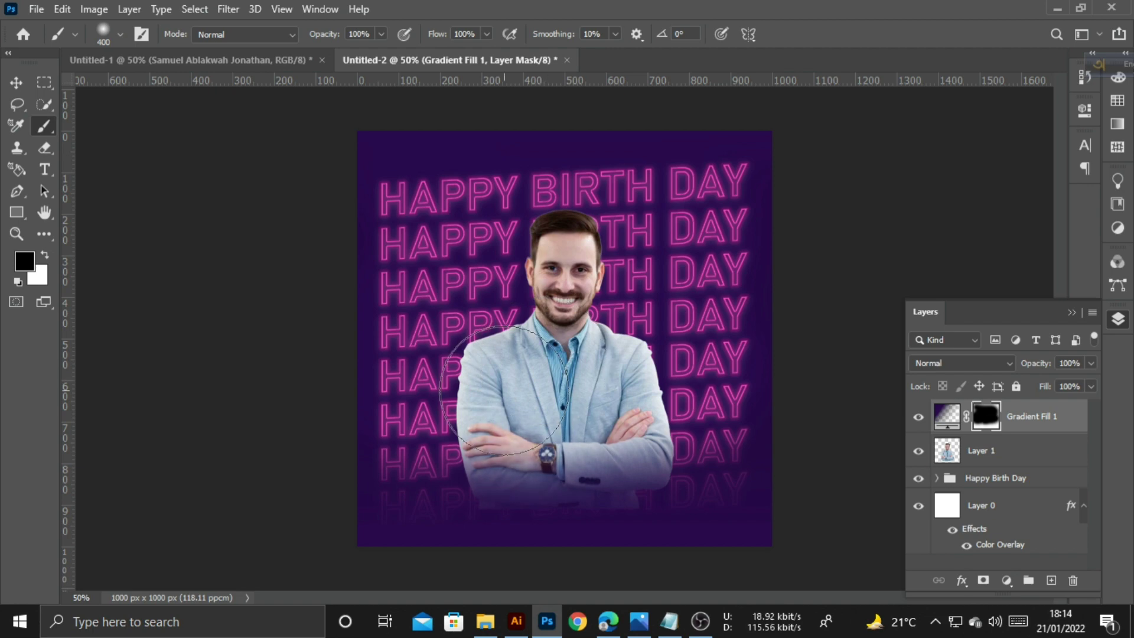
left_click(16, 82)
left_click(857, 237)
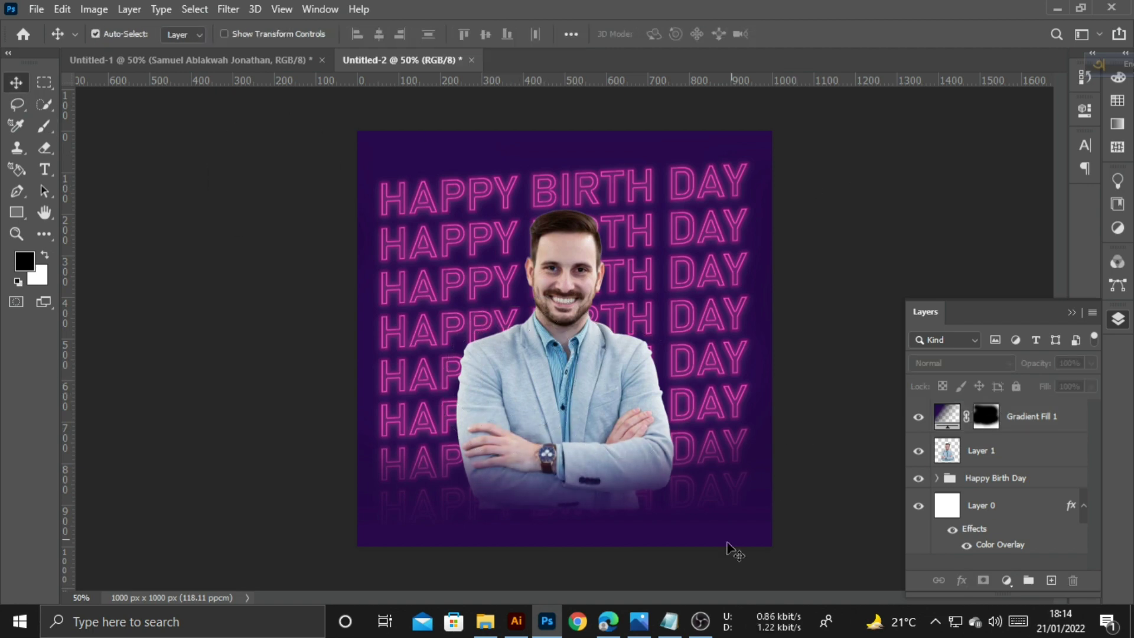
Place the navy-blue abstract grunge stucco wall texture image into the flyer
left_click(638, 626)
left_click_drag(369, 152, 606, 377)
key("Return")
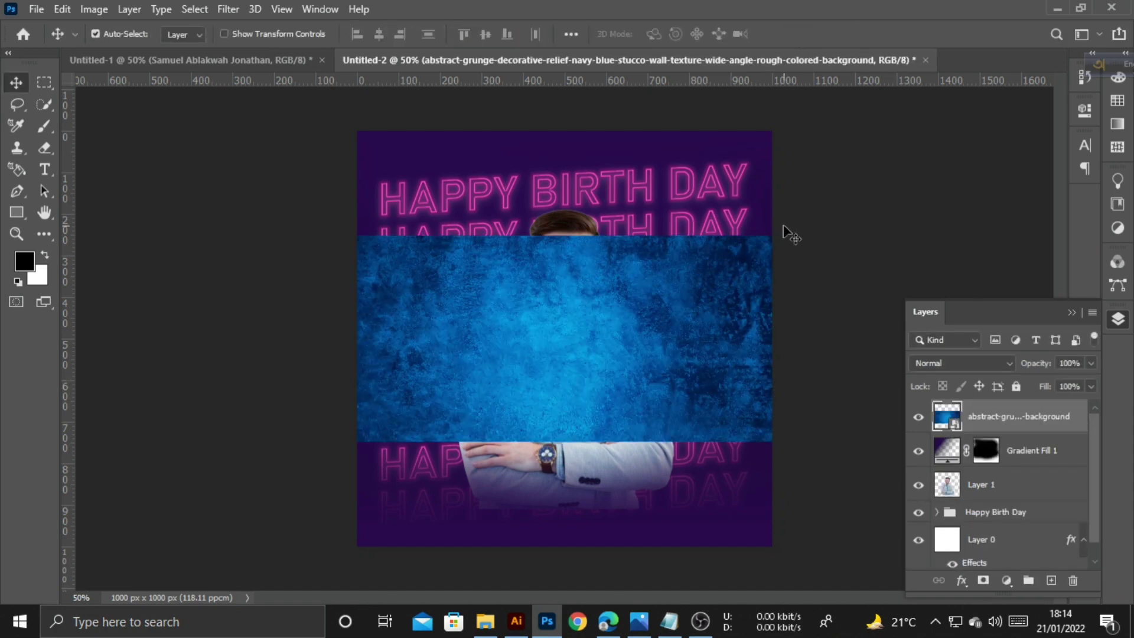
Rotate the blue texture to 89.83° and enlarge it to 9.31% so it reaches past the canvas's right edge
key("ctrl")
key("ctrl+t")
left_click_drag(780, 223, 655, 515)
left_click_drag(666, 338, 783, 339)
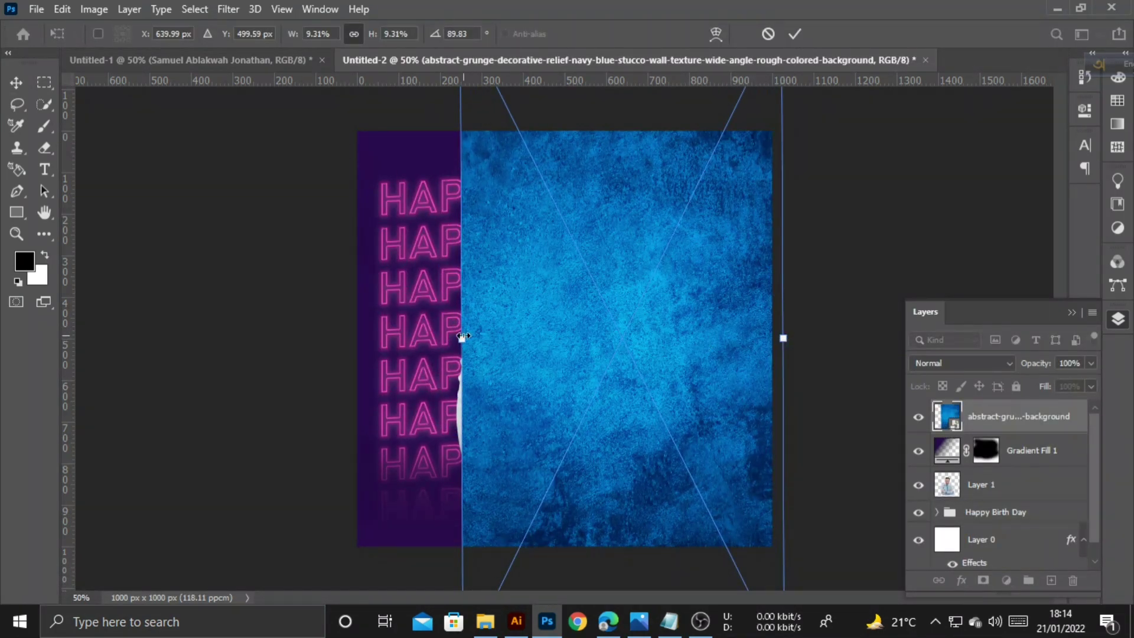
Enlarge the texture to 12.36% to cover the whole canvas, shift it down, and apply the transform
left_click_drag(462, 339, 355, 337)
key("Left")
key("Left")
key("Left")
key("Left")
key("Left")
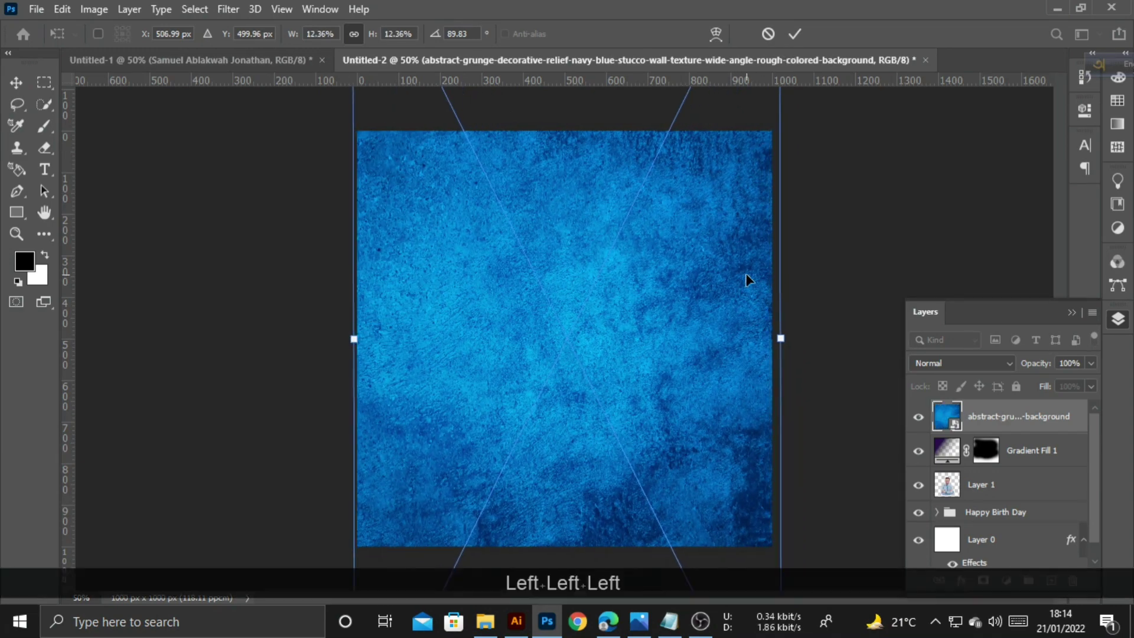
left_click_drag(689, 264, 685, 380)
left_click(794, 34)
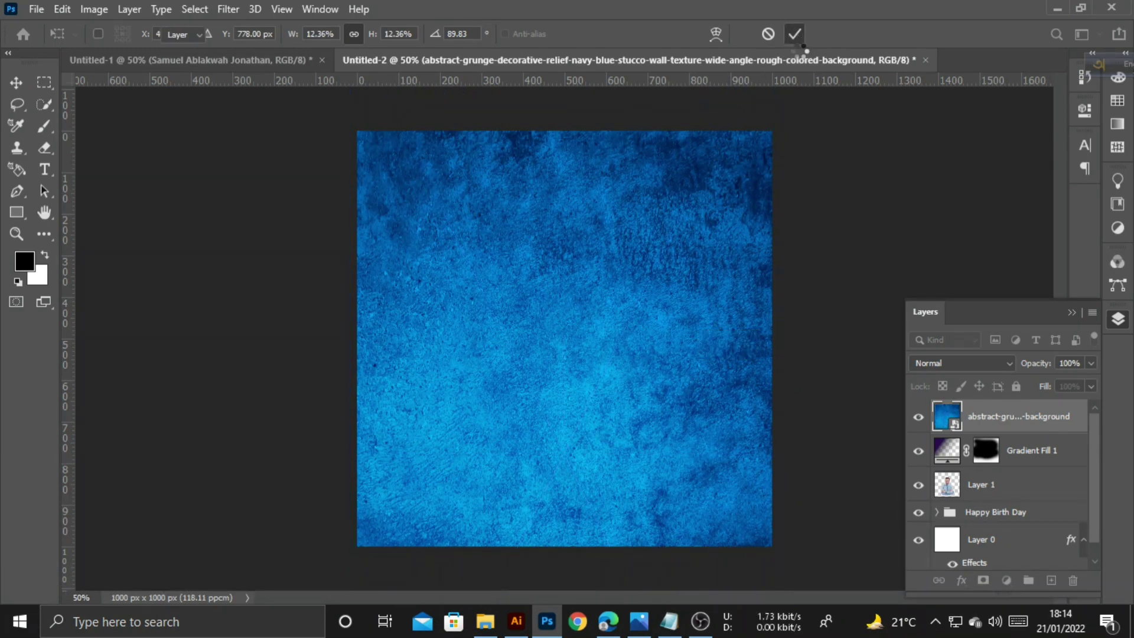
Move the texture layer beneath the Happy Birth Day group and blend it with Multiply at 60% fill
left_click_drag(1016, 416, 1028, 526)
left_click(998, 365)
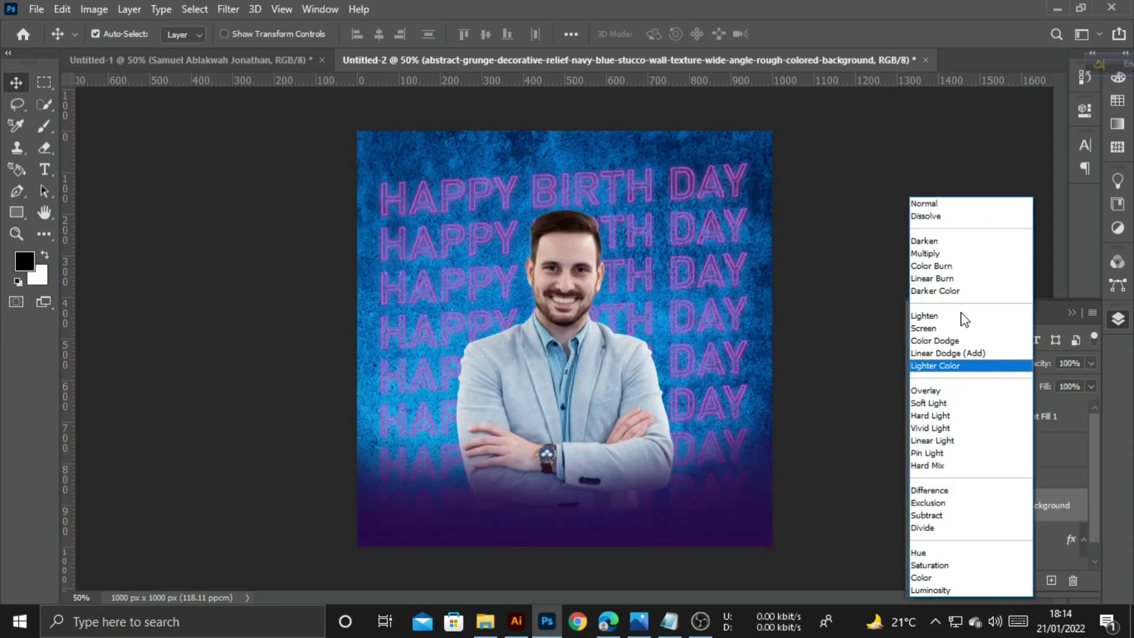
left_click(957, 253)
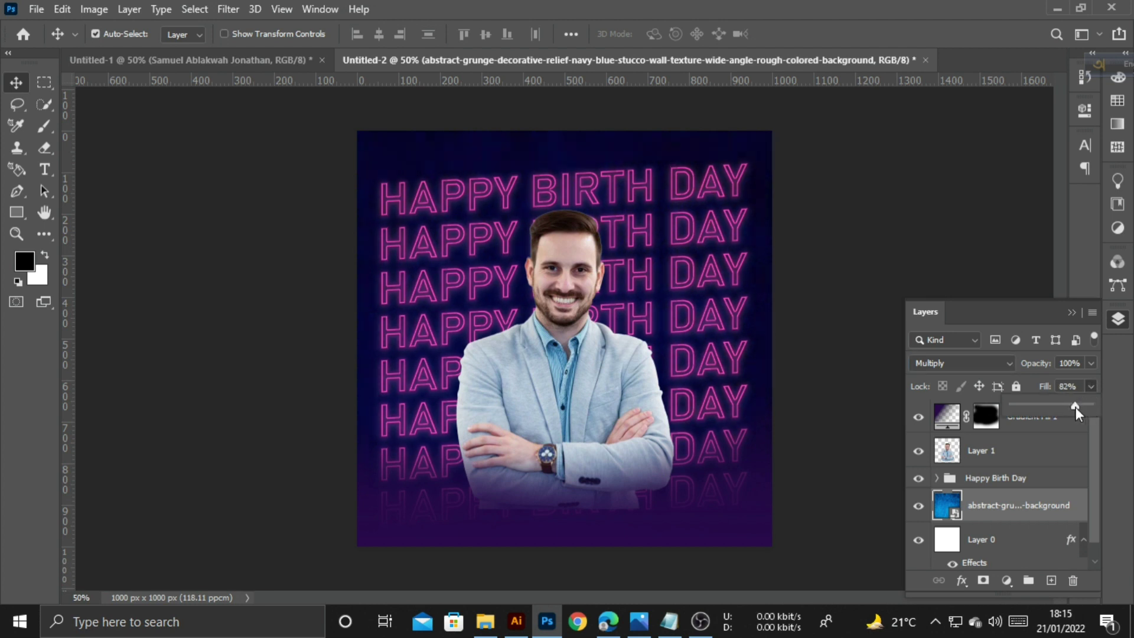
left_click_drag(1063, 407, 1058, 407)
left_click(18, 89)
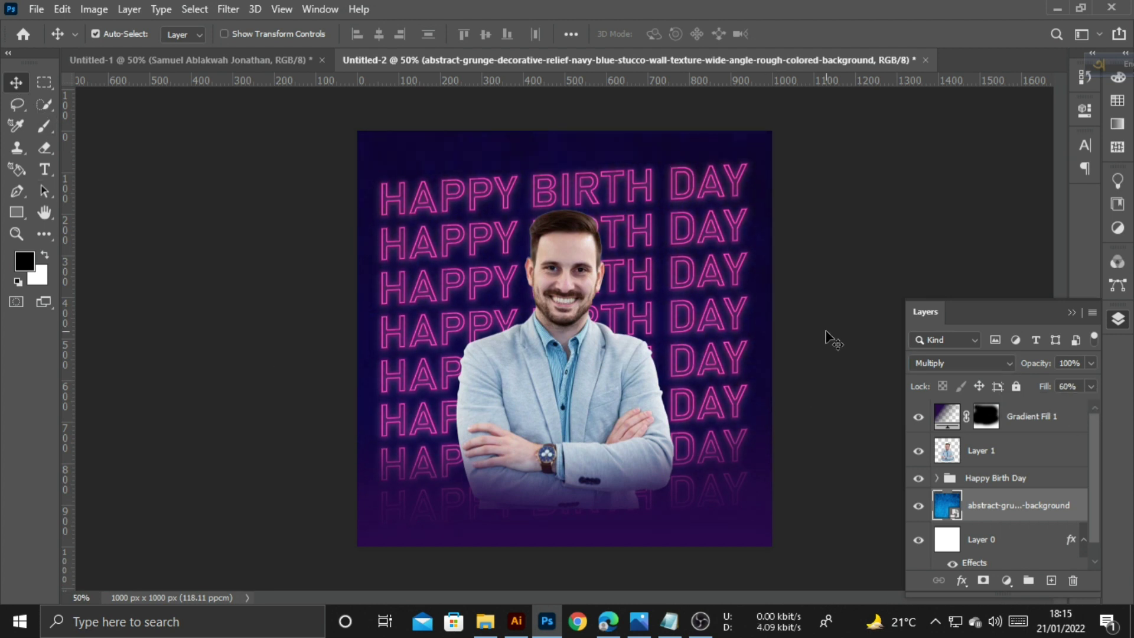
Add a Brightness/Contrast adjustment layer directly above the man's photo and adjust its brightness and contrast
left_click(841, 472)
left_click(1004, 450)
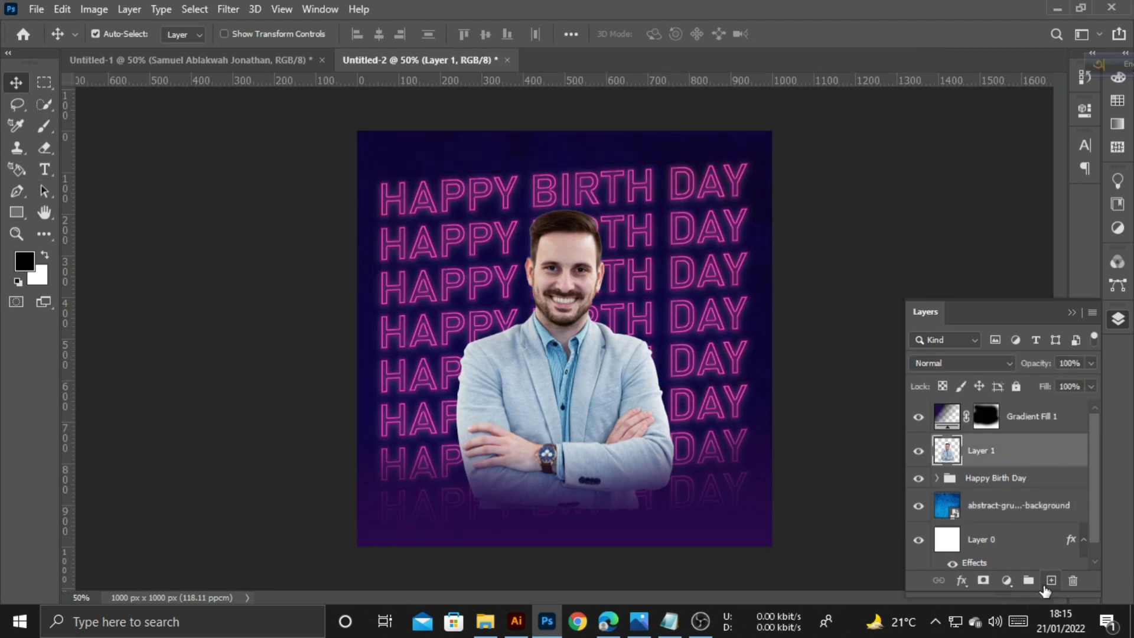
left_click(1007, 580)
left_click(1043, 343)
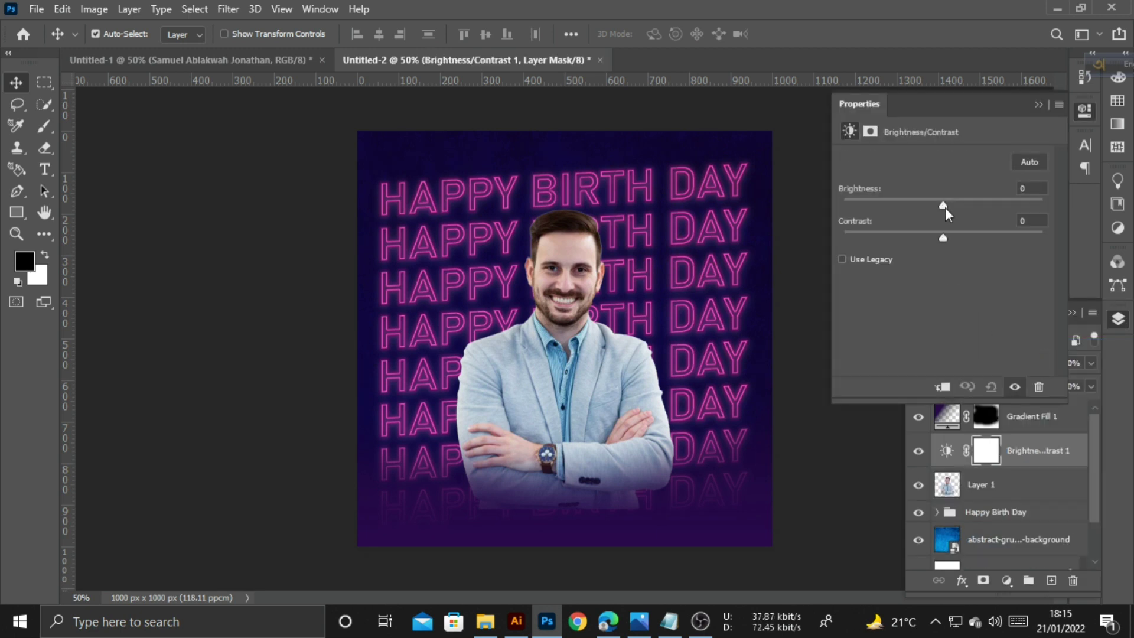
left_click_drag(943, 206, 937, 239)
left_click(1038, 105)
Add an Exposure adjustment layer between the man's photo and the Brightness/Contrast layer, and adjust its exposure settings
left_click(1004, 486)
left_click(1007, 581)
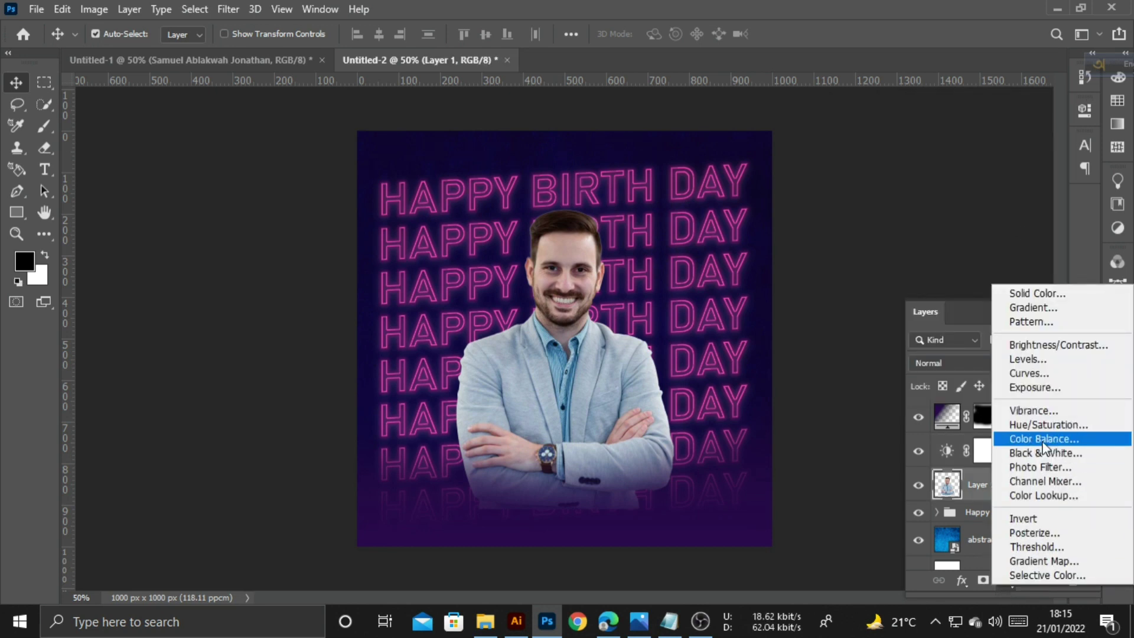
left_click(1031, 387)
left_click_drag(943, 201, 948, 267)
left_click(1038, 105)
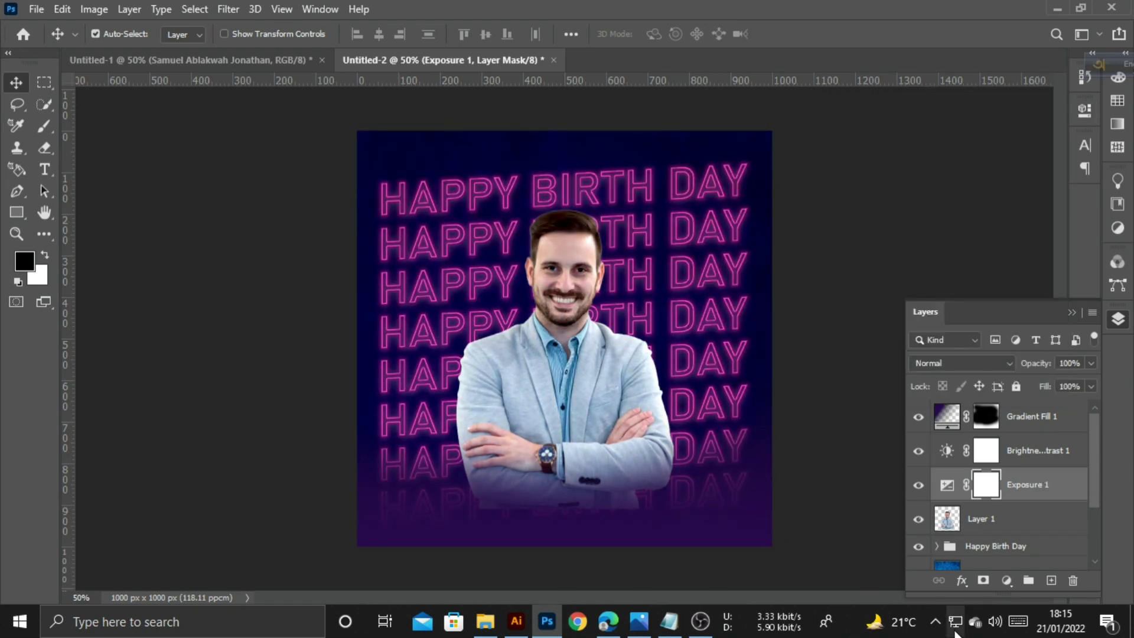
Create a new layer above Gradient Fill 1 and start a line of text over the man's forearm
left_click(1057, 588)
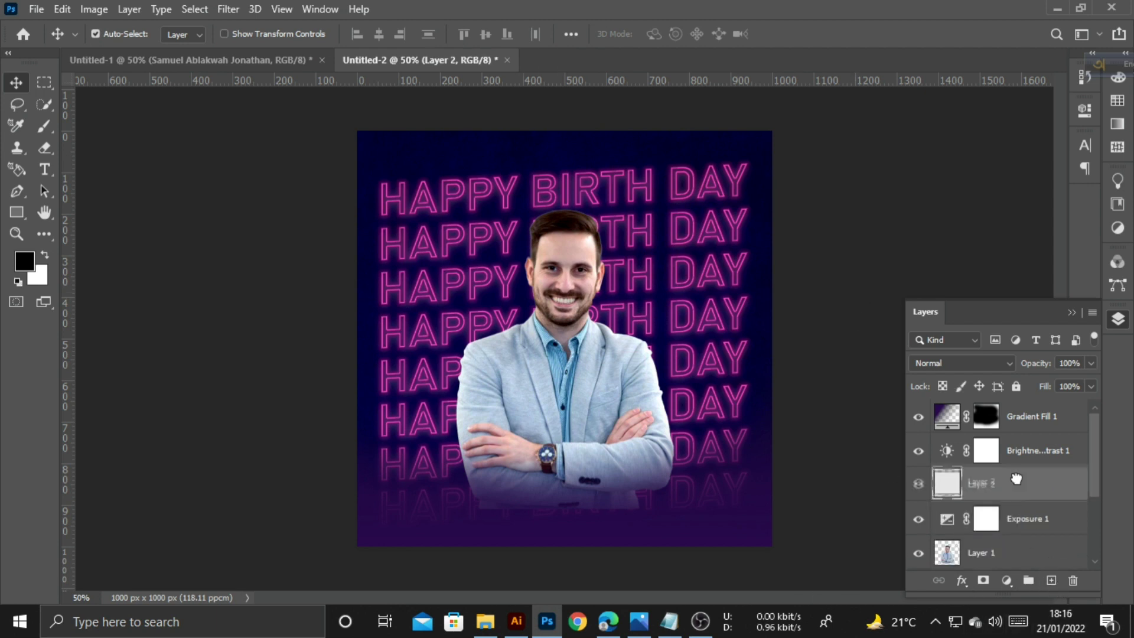
left_click_drag(1012, 481, 960, 454)
left_click(45, 170)
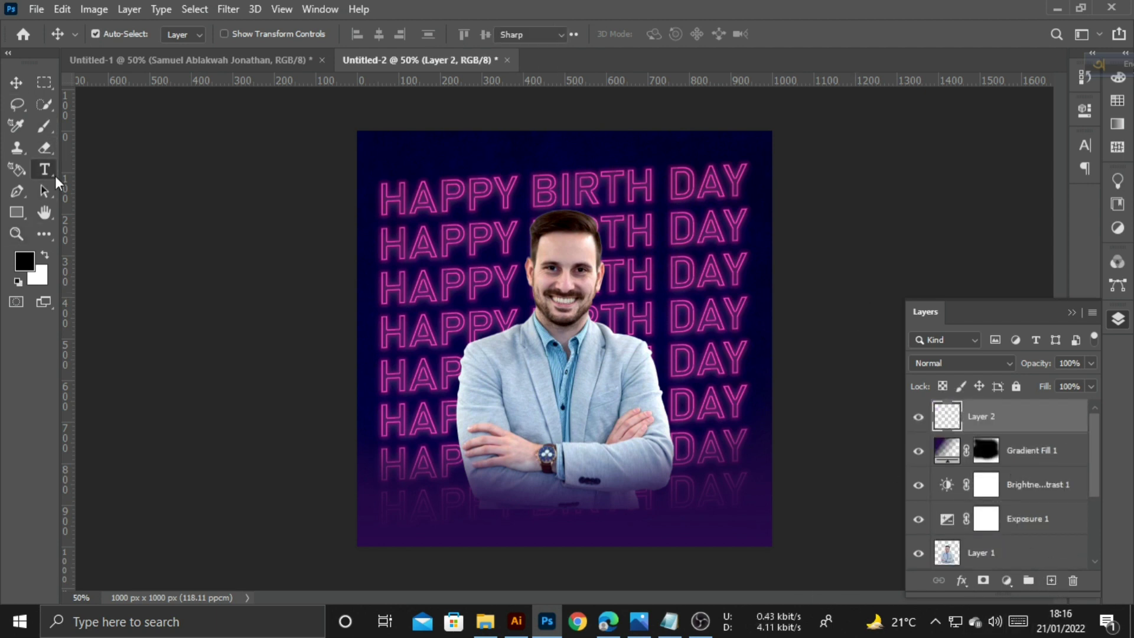
left_click(484, 464)
Copy the celebrant's full name from the Notepad notes and put it in place of the placeholder text on the flyer
left_click(669, 622)
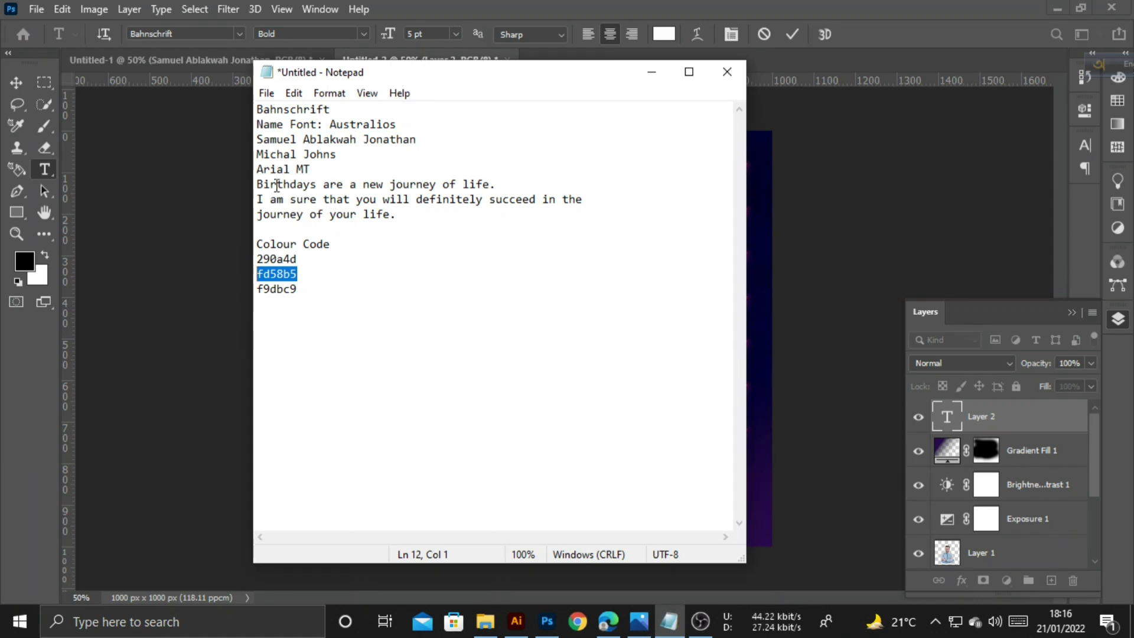
left_click_drag(258, 139, 438, 139)
key("ctrl+c")
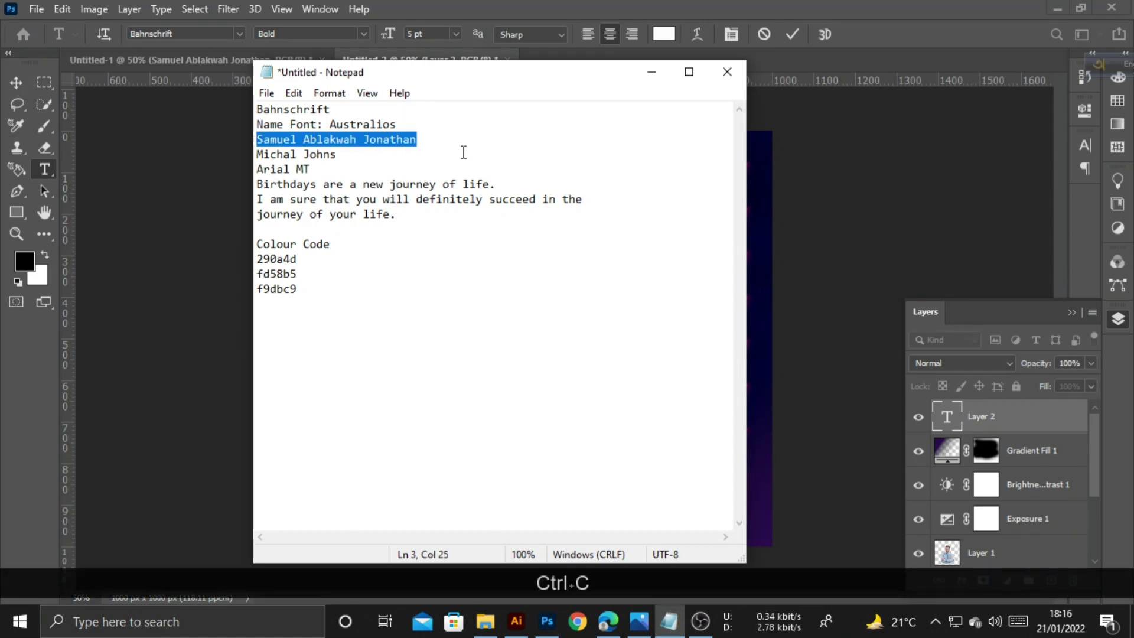
left_click(652, 72)
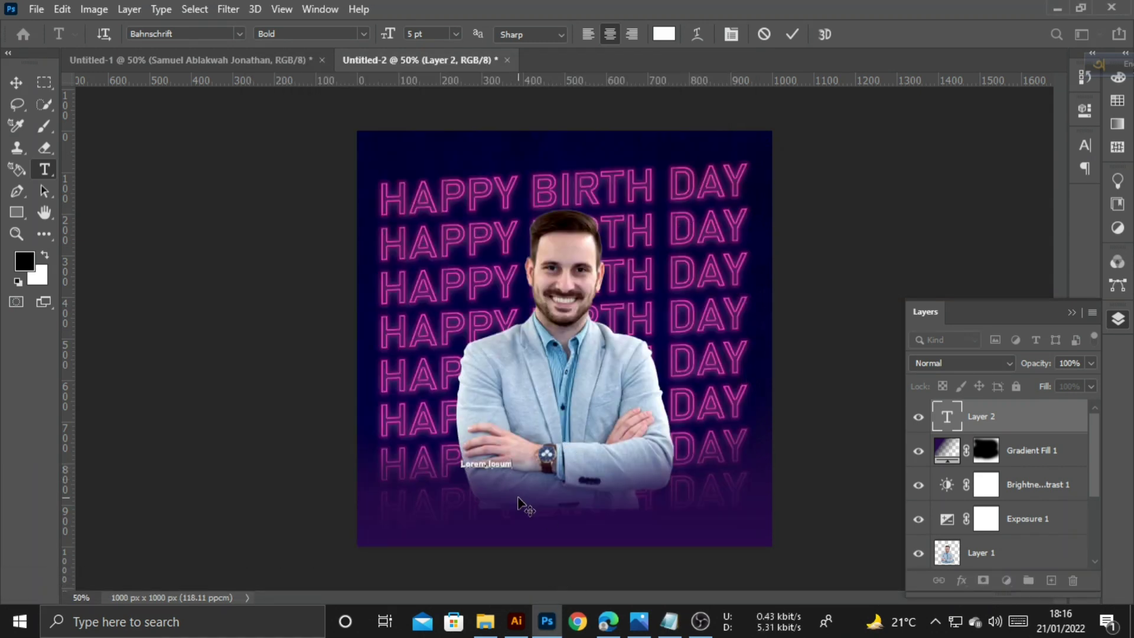
key("BackSpace")
key("BackSpace")
key("BackSpace")
key("BackSpace")
key("BackSpace")
key("BackSpace")
key("BackSpace")
key("BackSpace")
key("BackSpace")
key("BackSpace")
key("BackSpace")
key("ctrl+v")
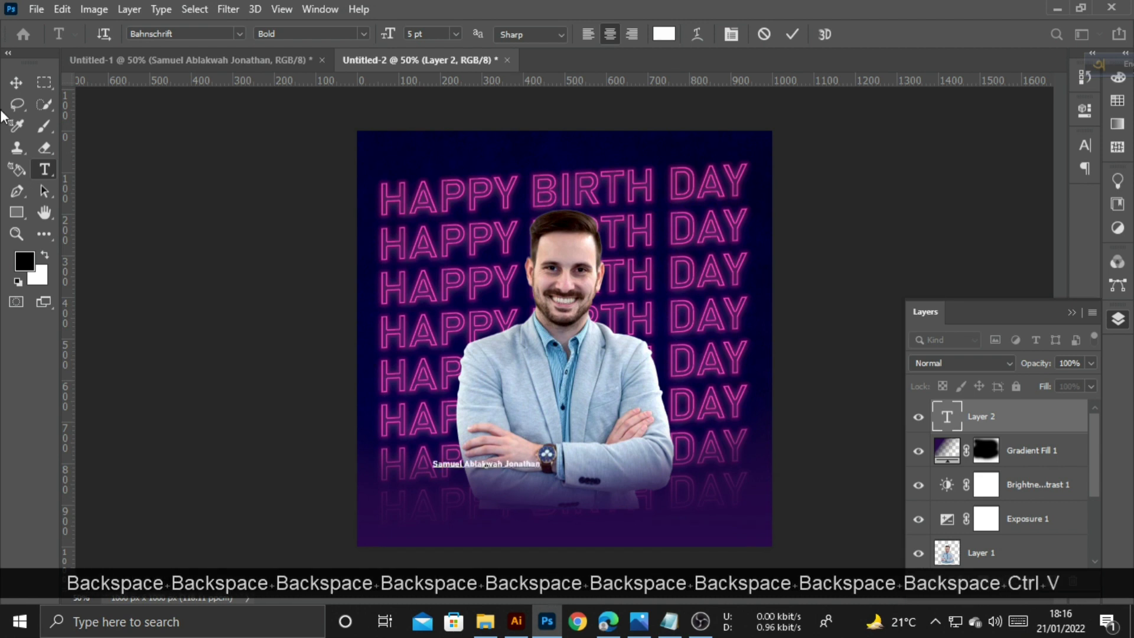
Enlarge the celebrant's name text to 227.60% and apply the transform
left_click(16, 82)
key("ctrl+t")
left_click_drag(541, 468, 676, 476)
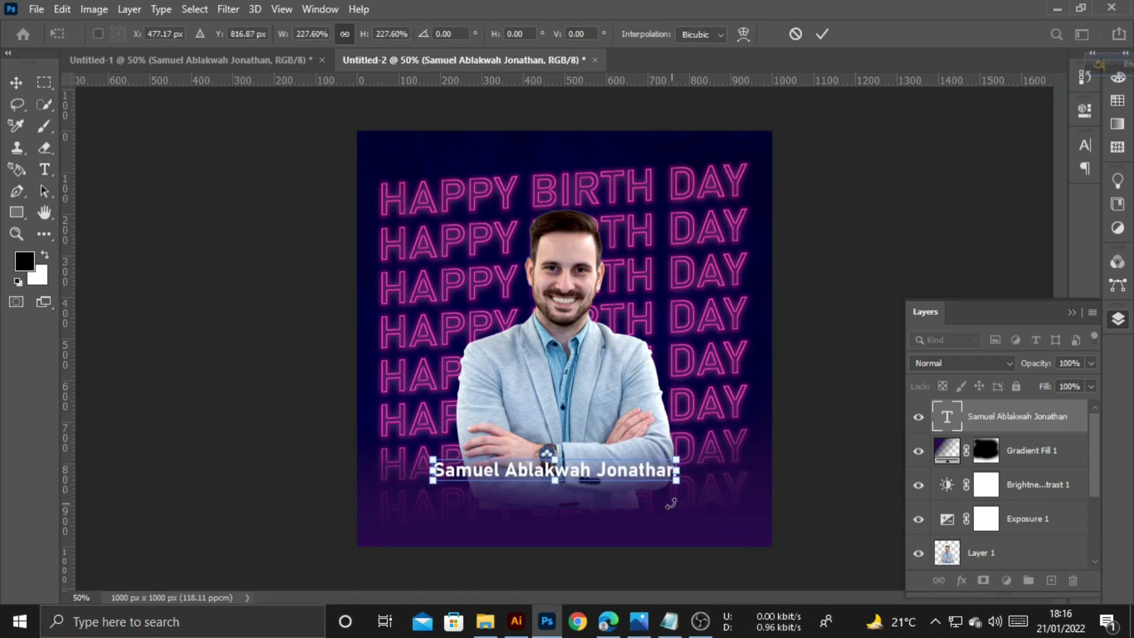
left_click(822, 34)
Copy the font name Australios from the Notepad notes and apply Australios Regular to the celebrant's name
left_click(1084, 145)
left_click(670, 621)
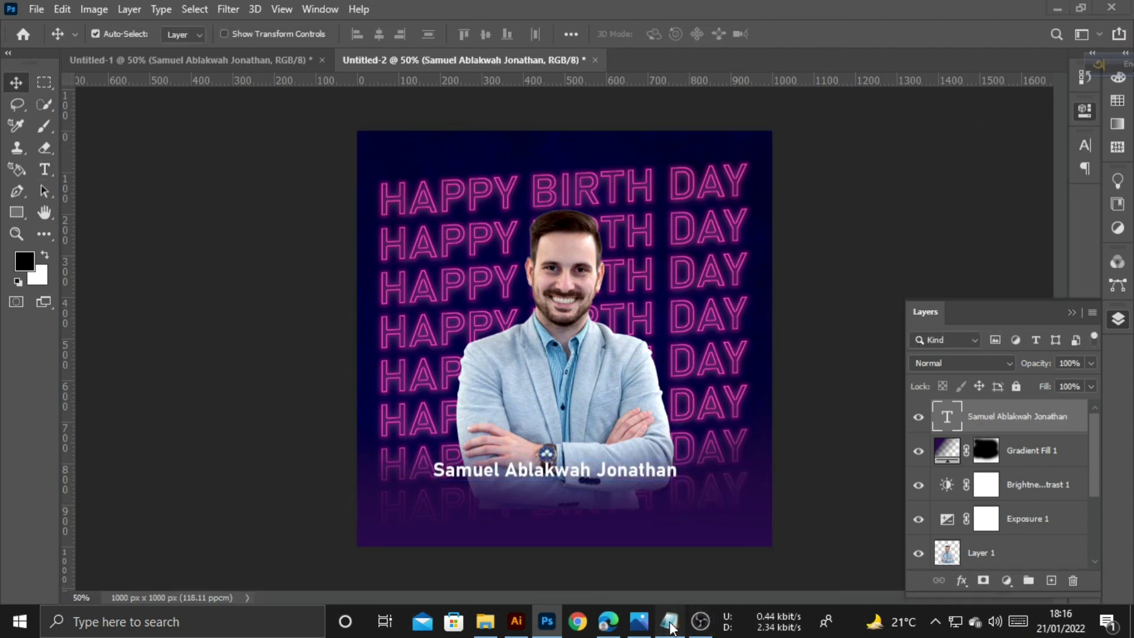
left_click_drag(396, 124, 329, 124)
key("ctrl+c")
left_click(937, 111)
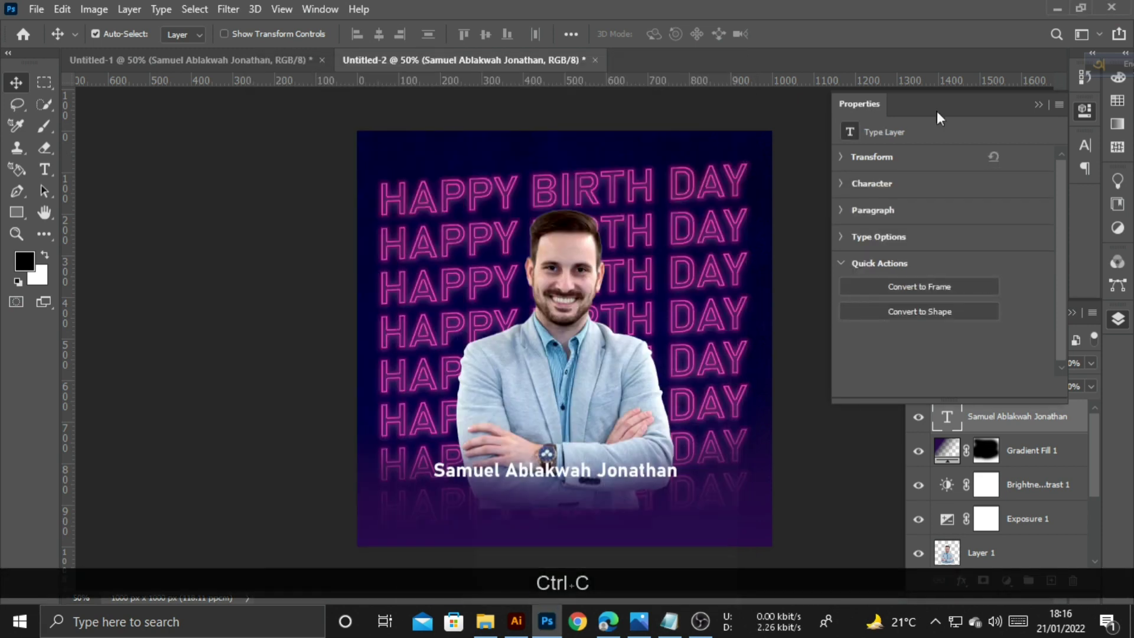
left_click(1086, 143)
left_click(939, 169)
key("ctrl+v")
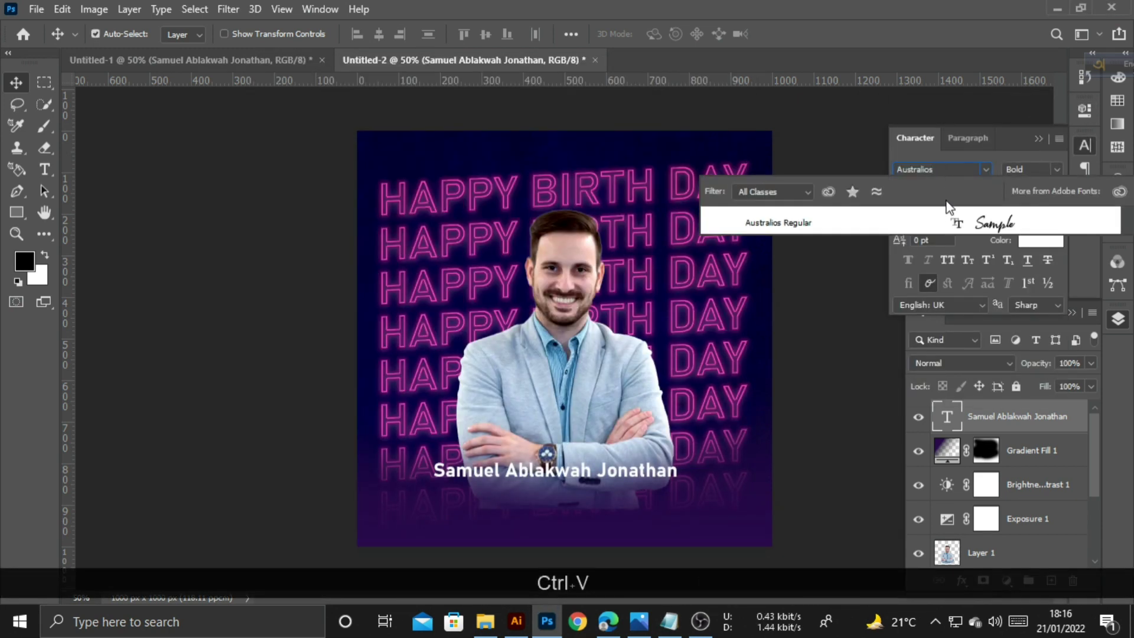
left_click(949, 220)
Enlarge the name text to 143.08%, centre it horizontally on the canvas near the photo's lower edge, and apply the transform
key("ctrl+t")
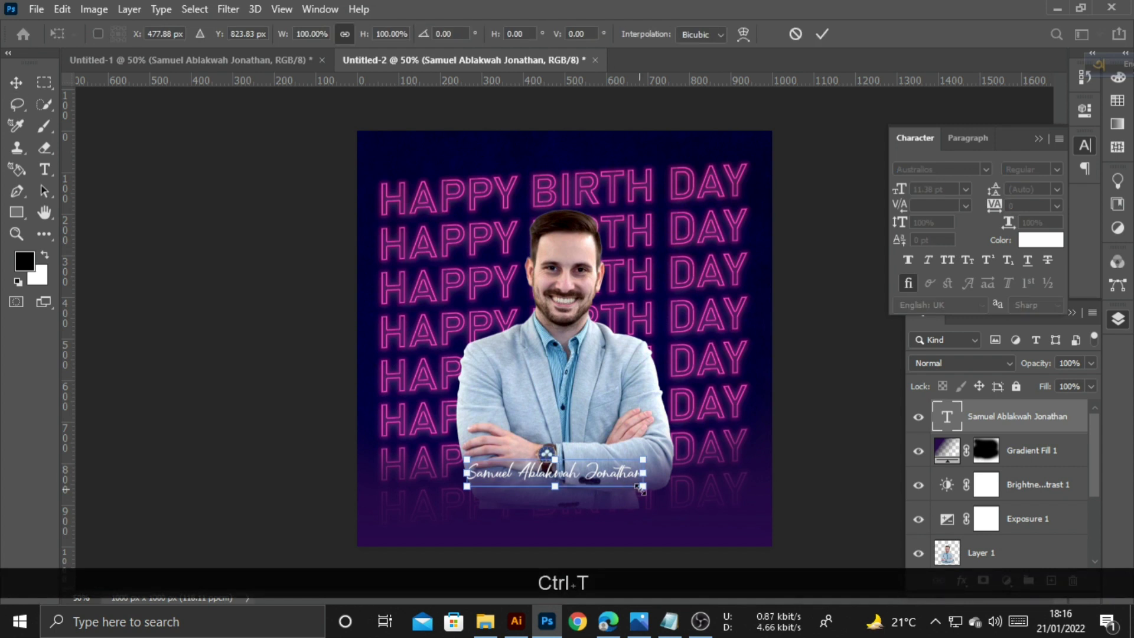
left_click_drag(644, 486, 670, 490)
left_click(1040, 140)
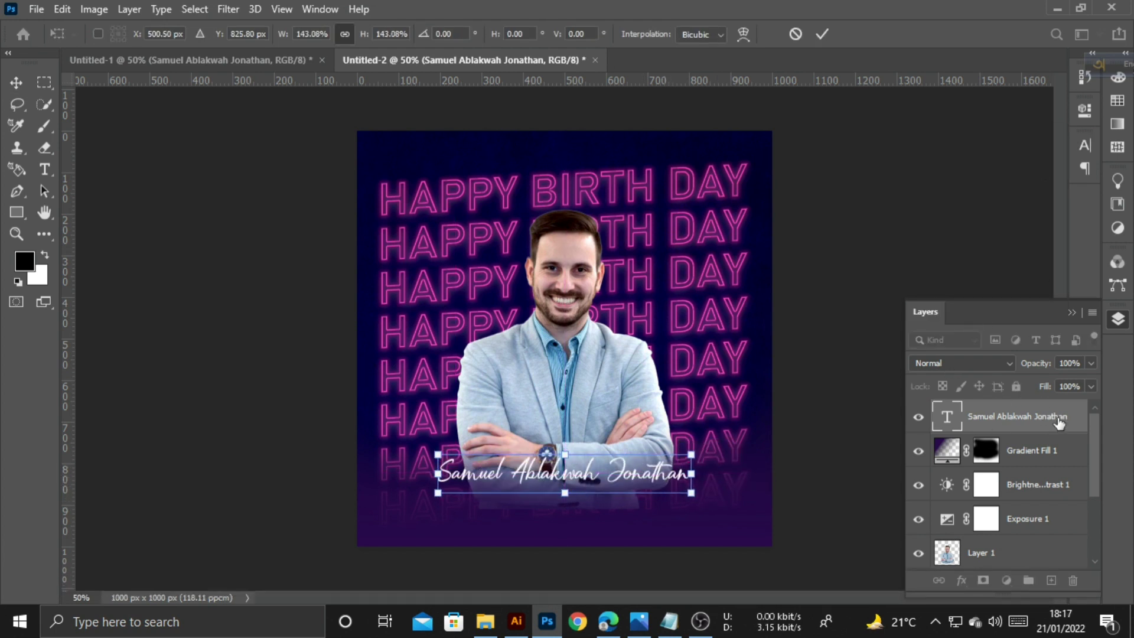
left_click(1059, 417)
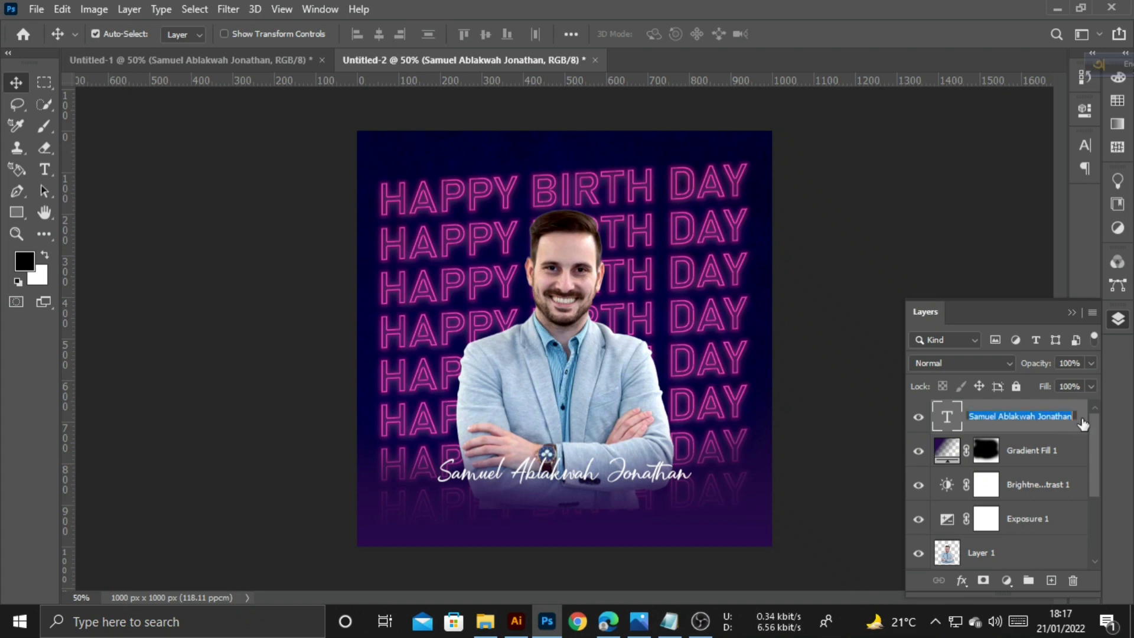
Add a Color Overlay effect to the name text layer and open the overlay colour for editing
double_click(1083, 424)
left_click_drag(413, 195, 810, 110)
left_click(741, 476)
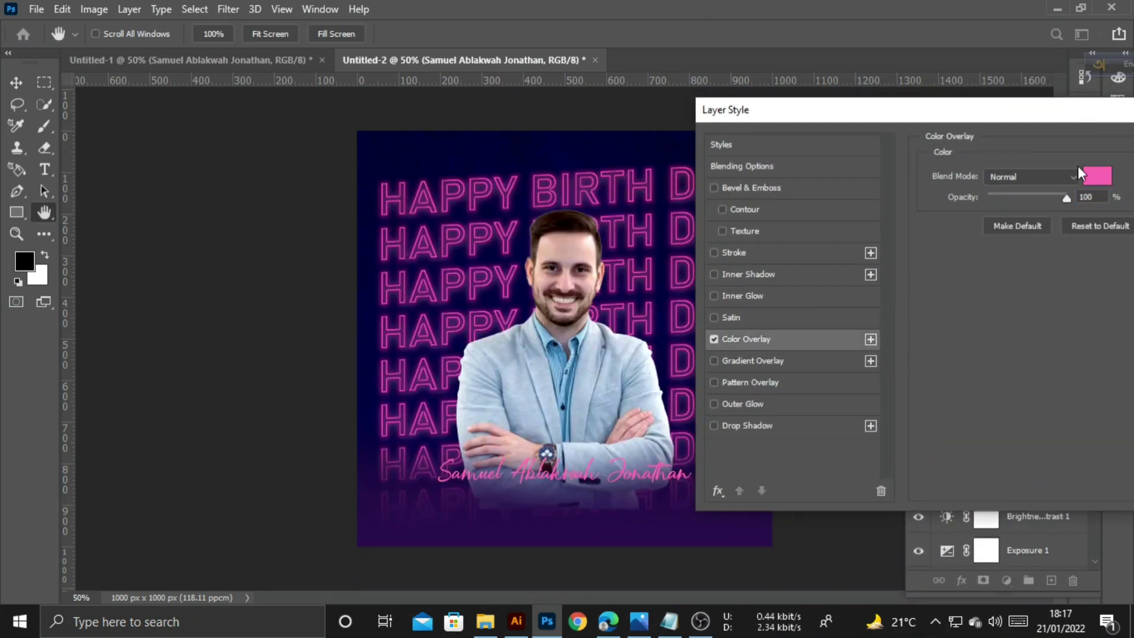
left_click(1098, 176)
Copy the pink colour code fd58b5 from the Notepad notes and enter it as the name's overlay colour
left_click(669, 620)
left_click_drag(298, 274, 256, 274)
key("ctrl+c")
left_click(992, 506)
key("ctrl+v")
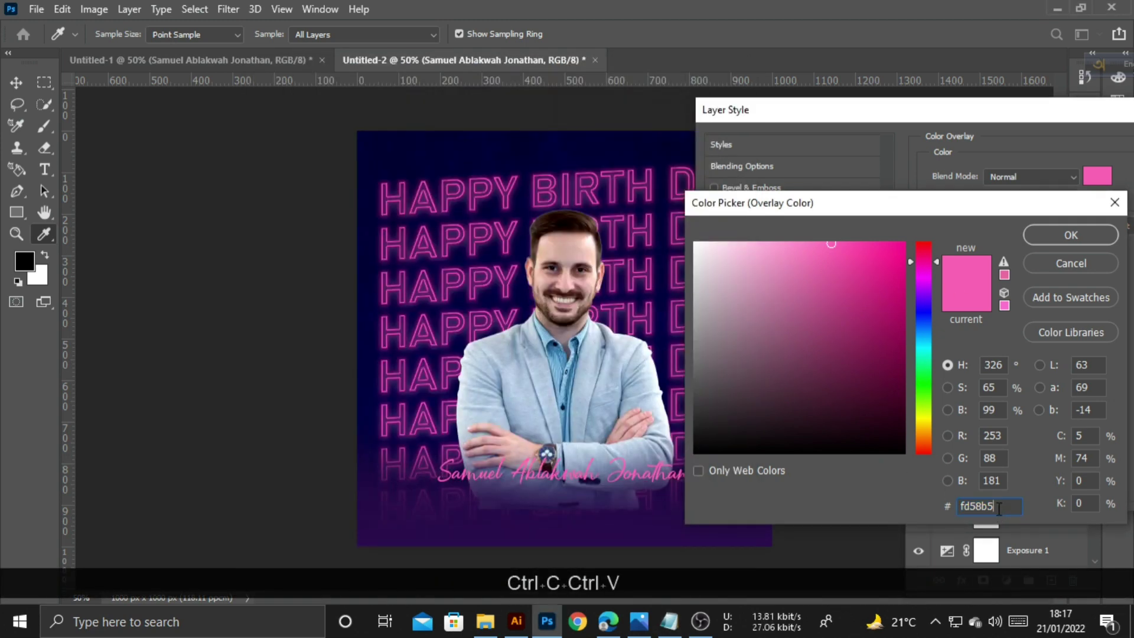
Set the name's overlay colour to f9dbc9 from the Notepad notes and apply the layer style
left_click(666, 625)
key("shift+Home")
key("ctrl+c")
left_click(945, 506)
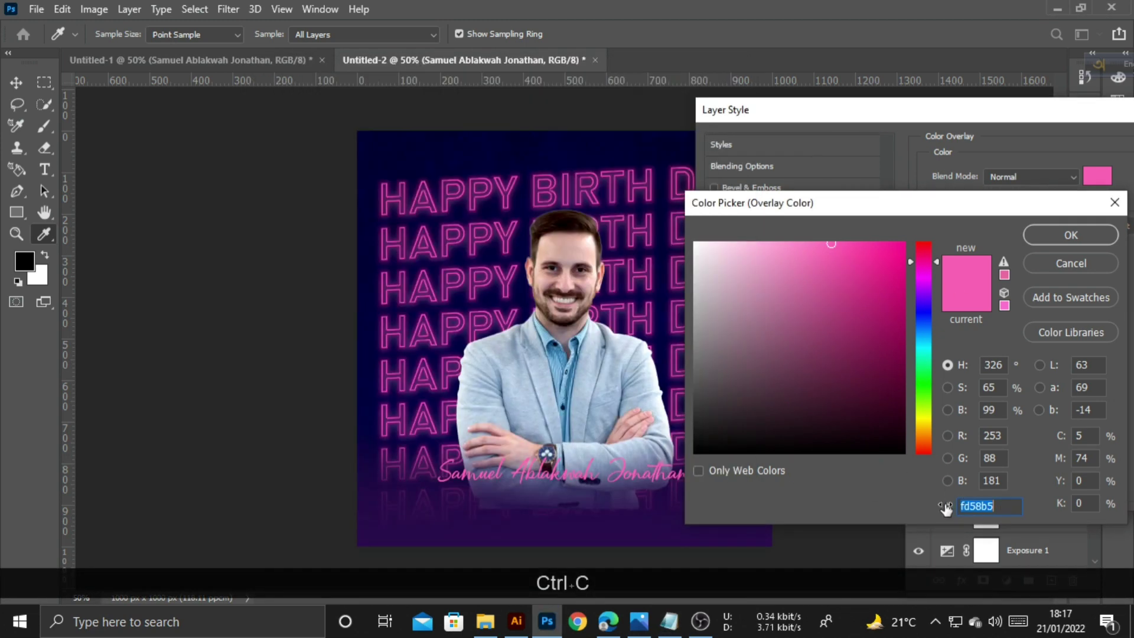
key("ctrl+v")
left_click(1088, 234)
left_click_drag(1032, 114, 896, 110)
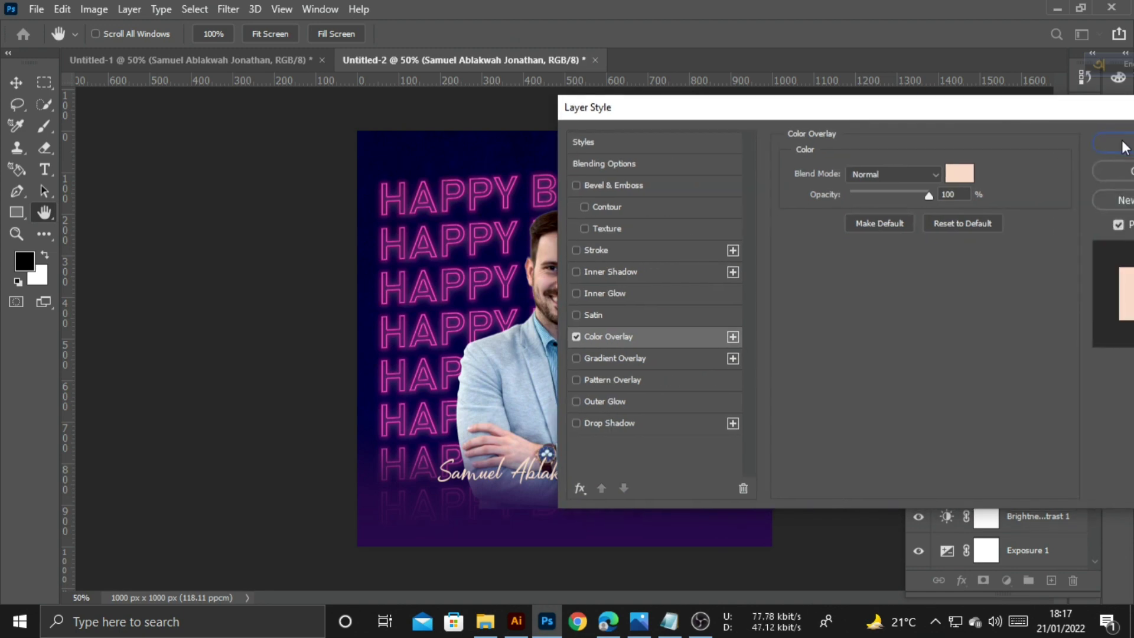
left_click(1123, 145)
Copy the three-line "Birthdays are a new journey of life." message from Notepad and paste it as text on a new layer below the name
left_click(669, 621)
left_click(258, 201)
left_click_drag(257, 184, 425, 215)
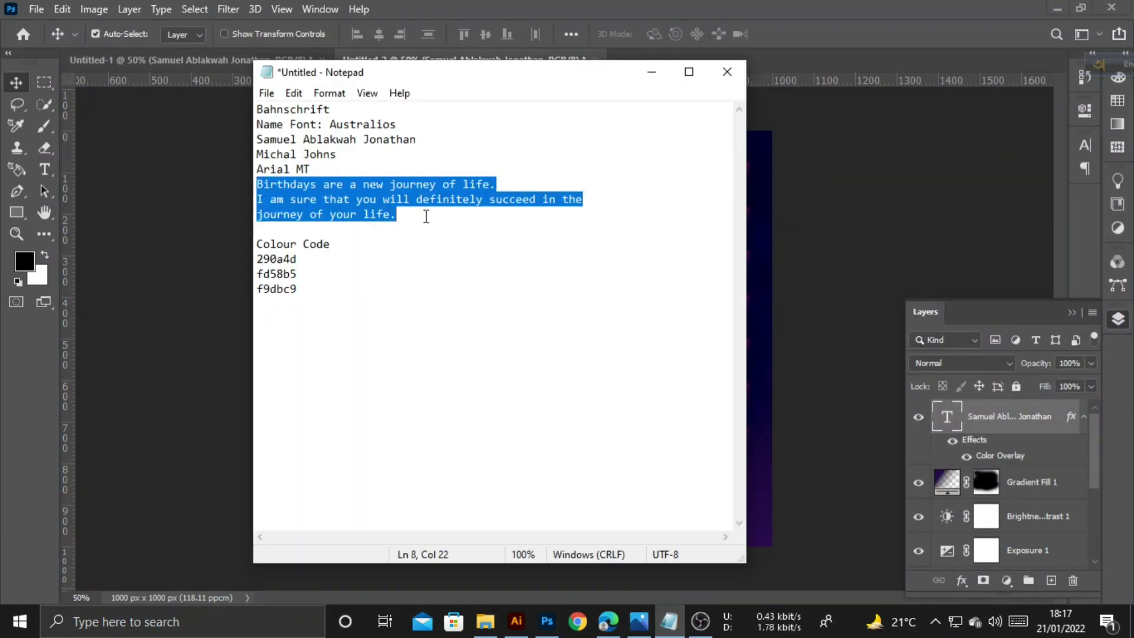
key("ctrl+c")
left_click(652, 72)
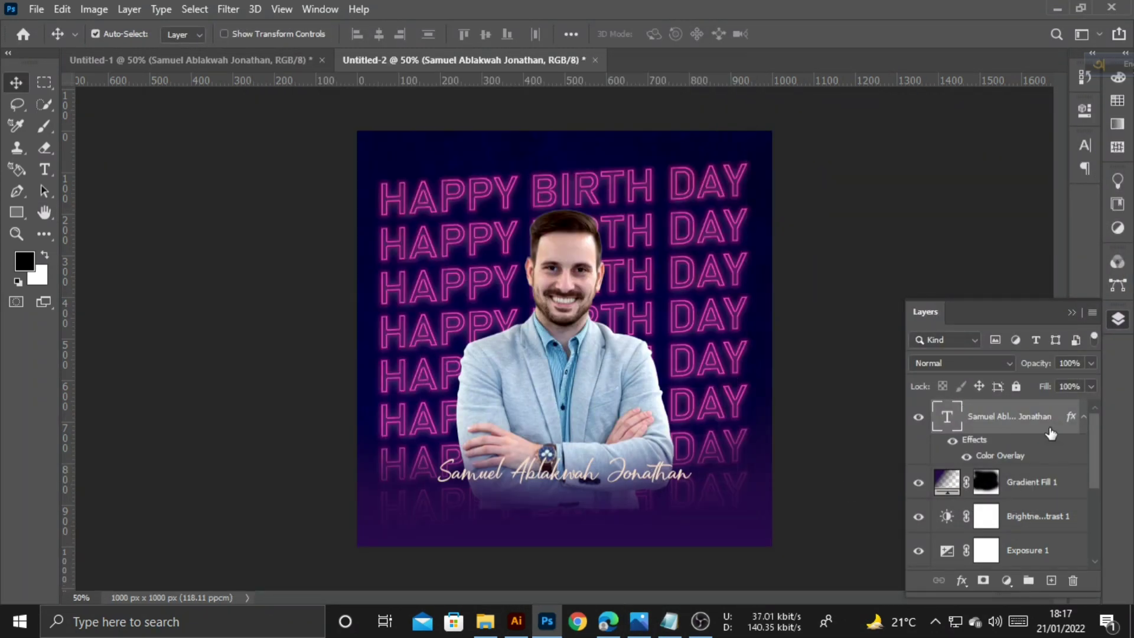
left_click(1051, 580)
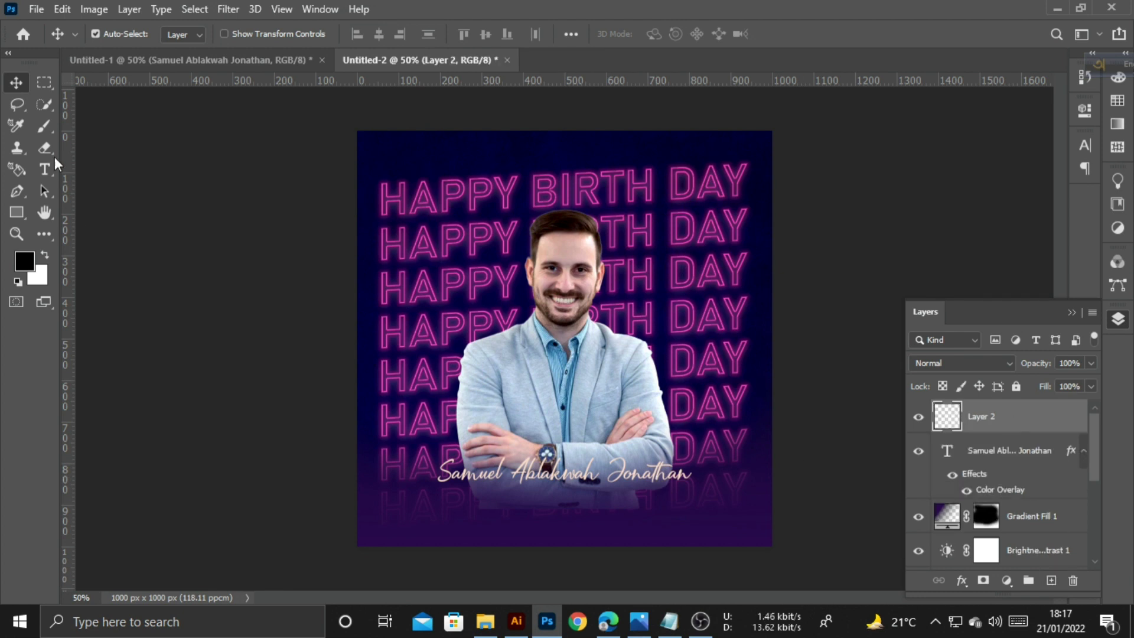
left_click(47, 169)
left_click(481, 506)
key("ctrl+v")
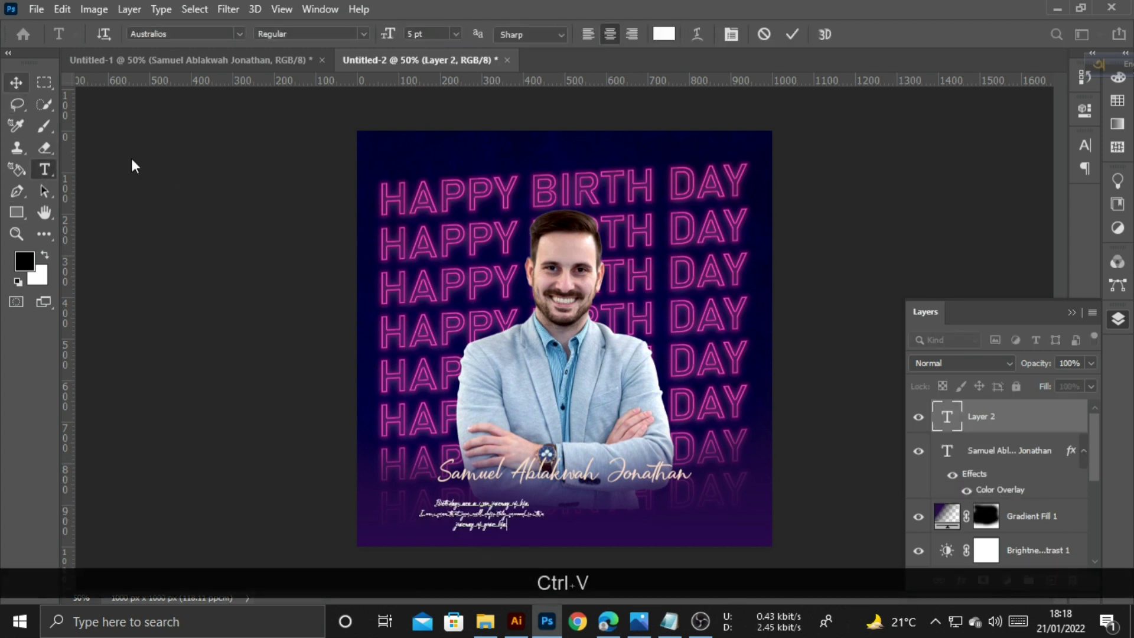
Enlarge the birthday message to 181.23%, position it just beneath the name, and apply the transform
key("ctrl+t")
key("ctrl+t")
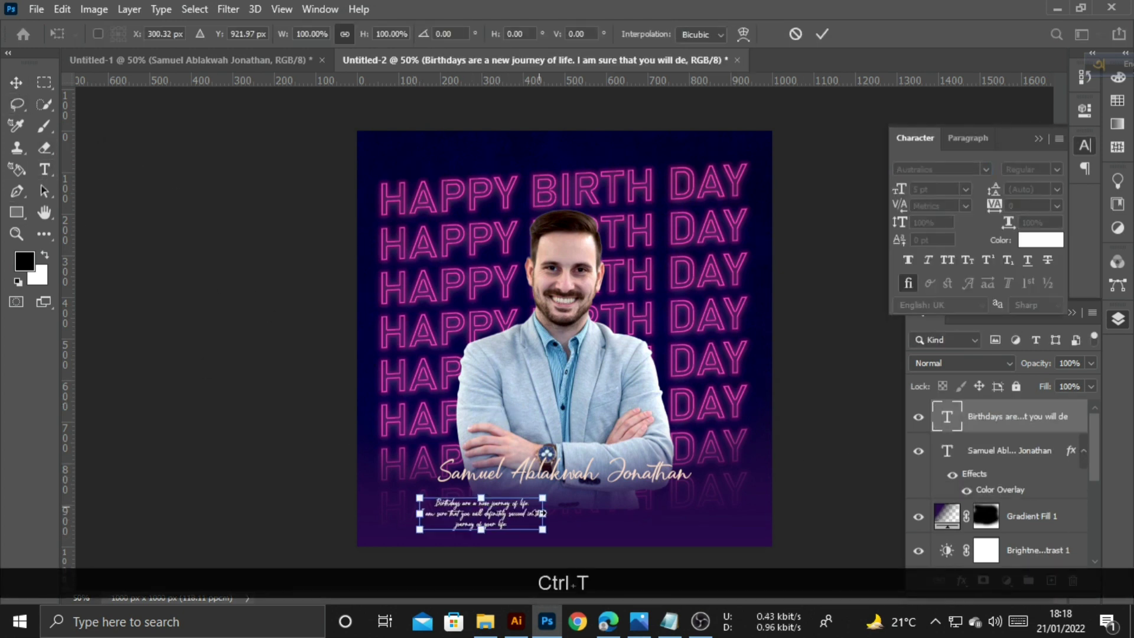
left_click_drag(544, 533, 577, 516)
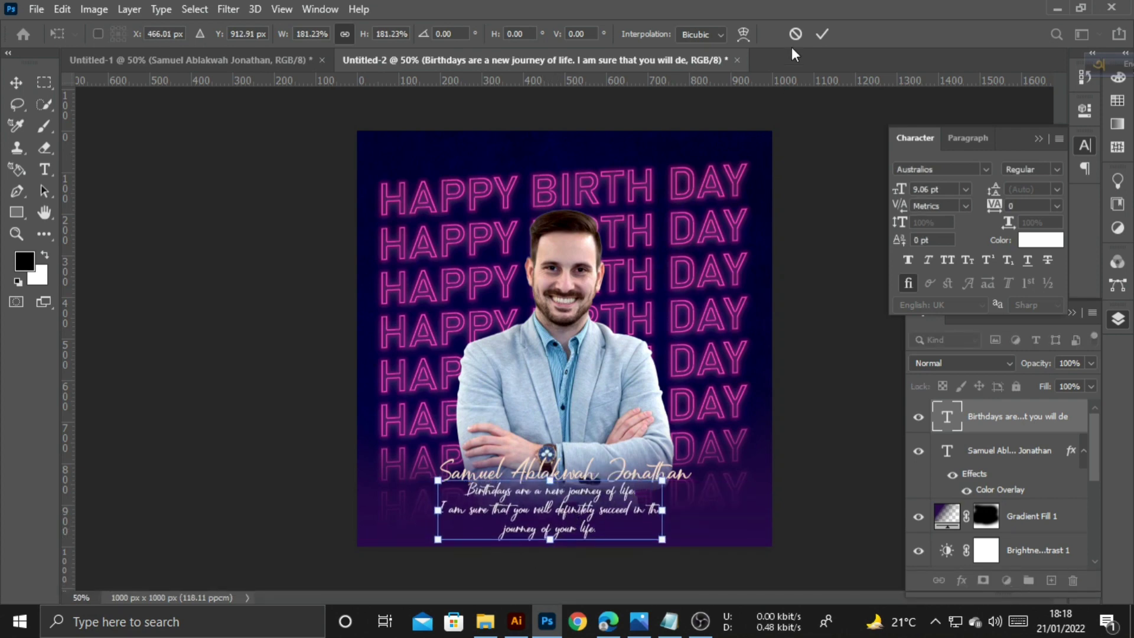
left_click(822, 33)
Apply the Arial MT font listed in the Notepad notes to the birthday message and choose the Italic style
left_click(669, 621)
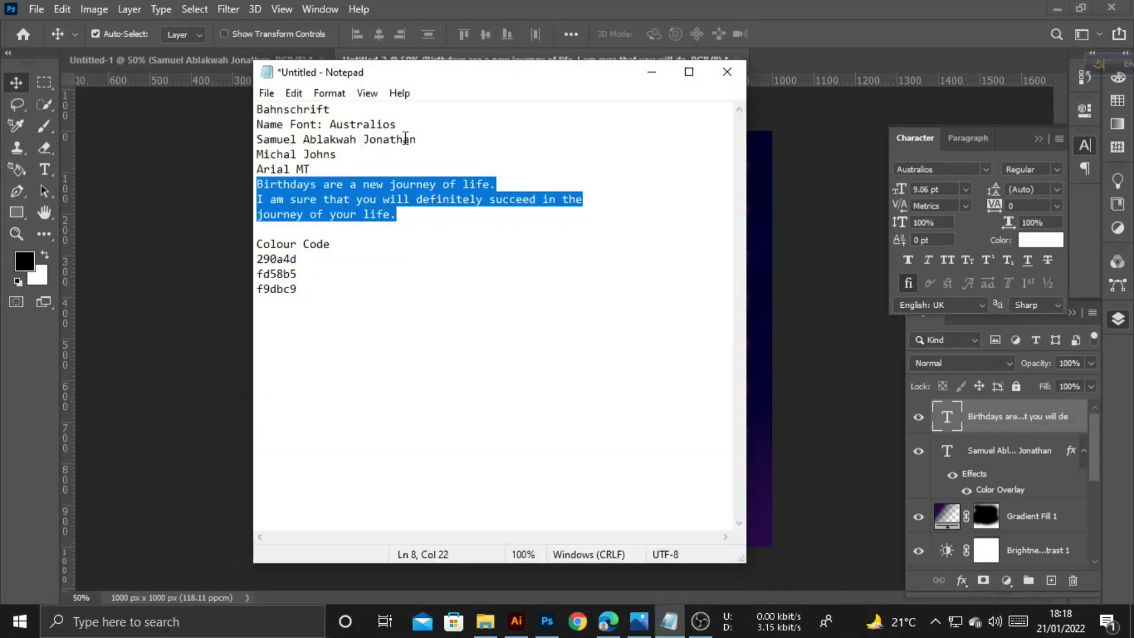
left_click_drag(323, 169, 257, 170)
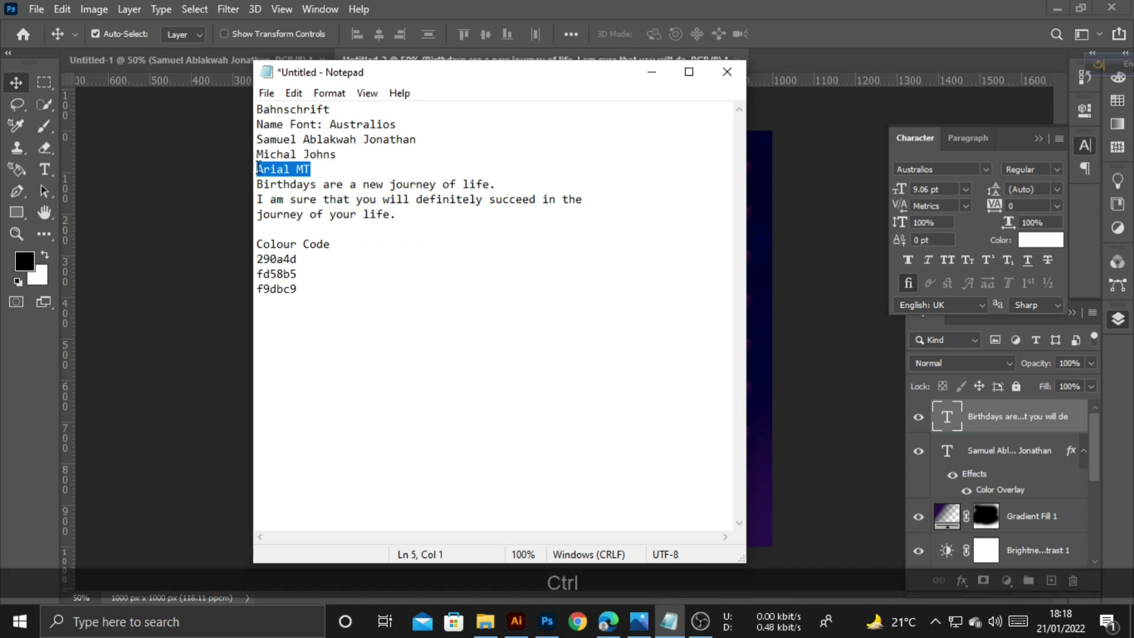
key("ctrl+c")
left_click(948, 165)
left_click(947, 170)
key("ctrl+v")
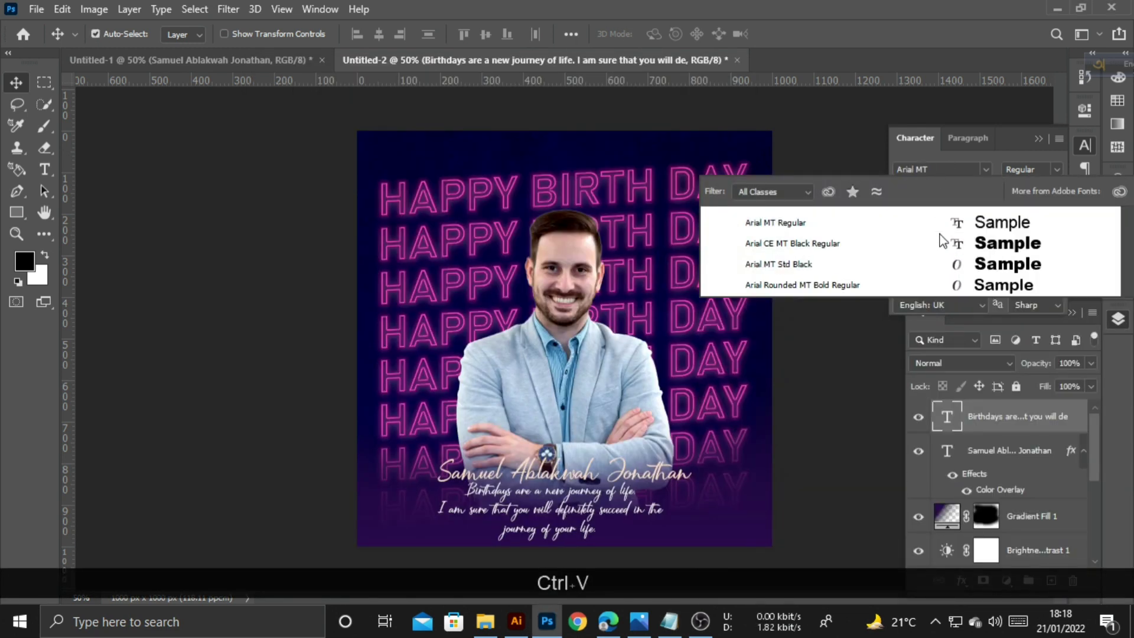
left_click(911, 222)
left_click(1028, 169)
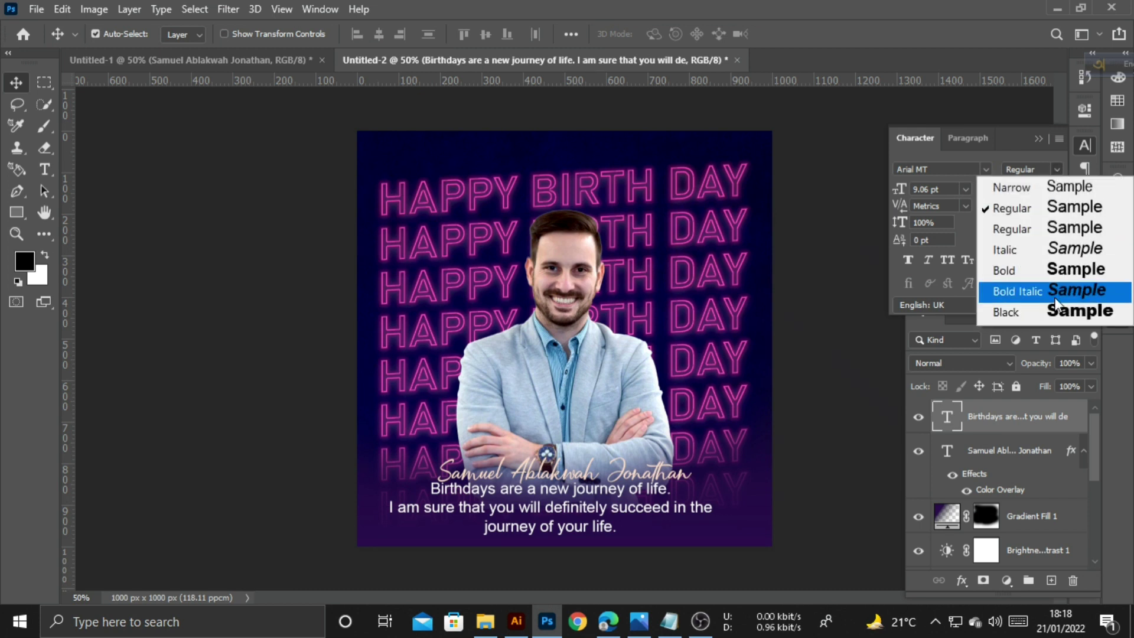
left_click(1055, 258)
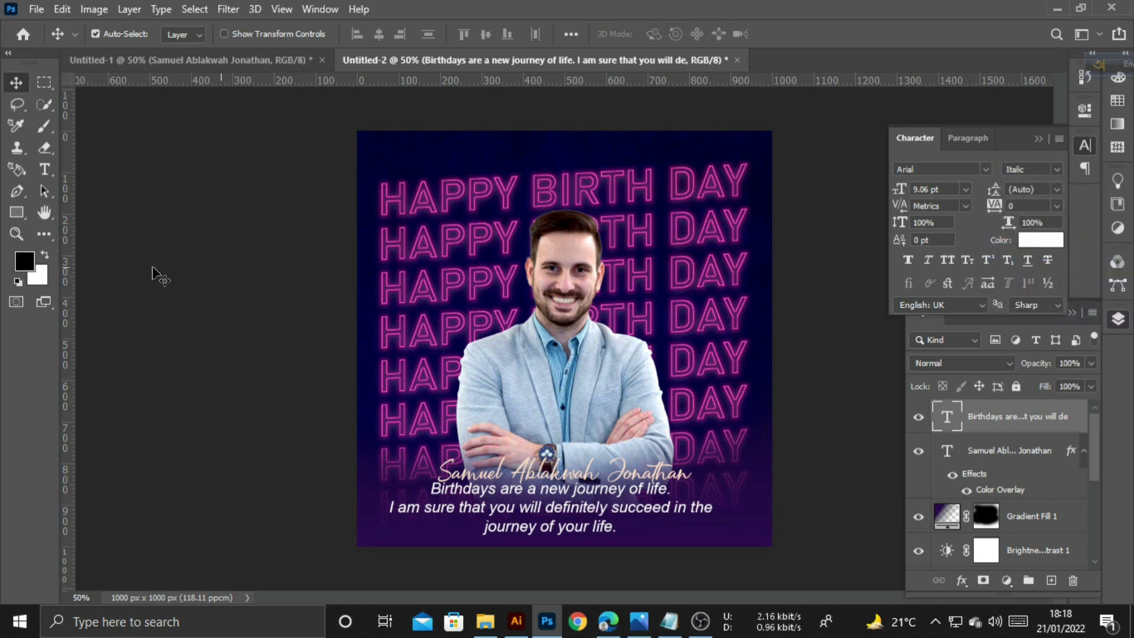
Rearrange the birthday message into two lines, breaking after "I am sure that you", and commit the text
double_click(419, 509)
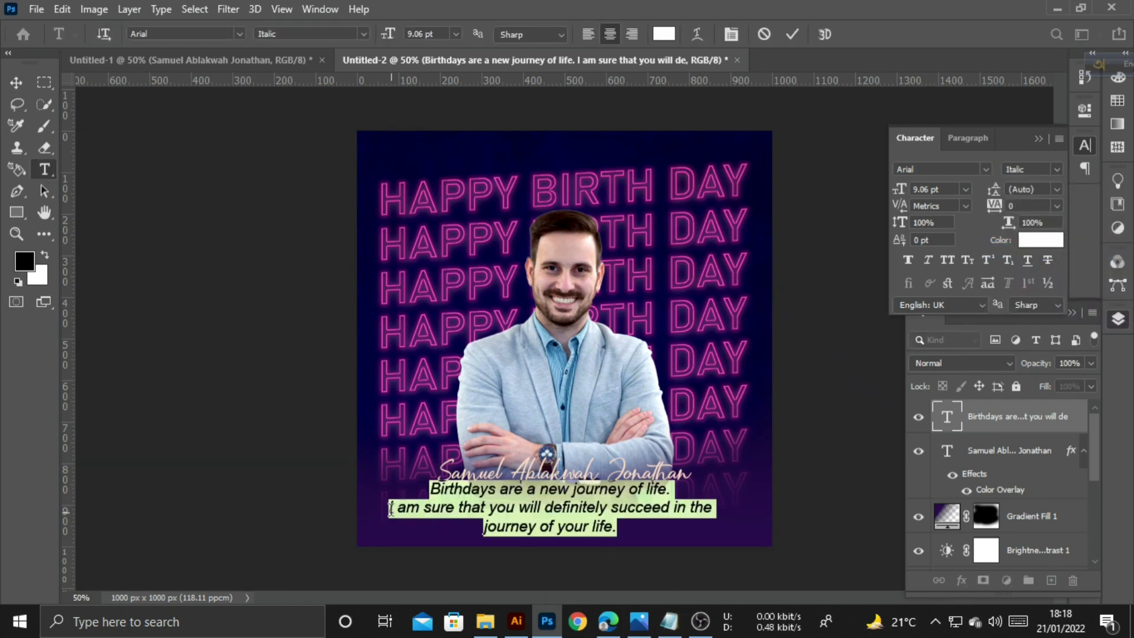
left_click(391, 509)
key("Left")
key("BackSpace")
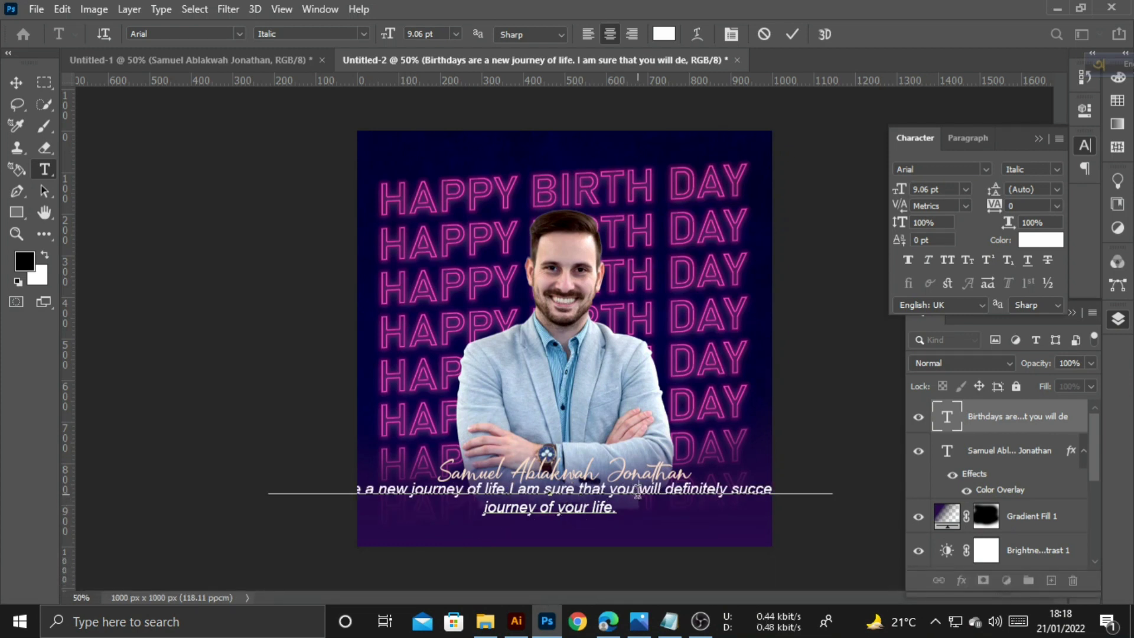
key("Return")
key("Down")
key("BackSpace")
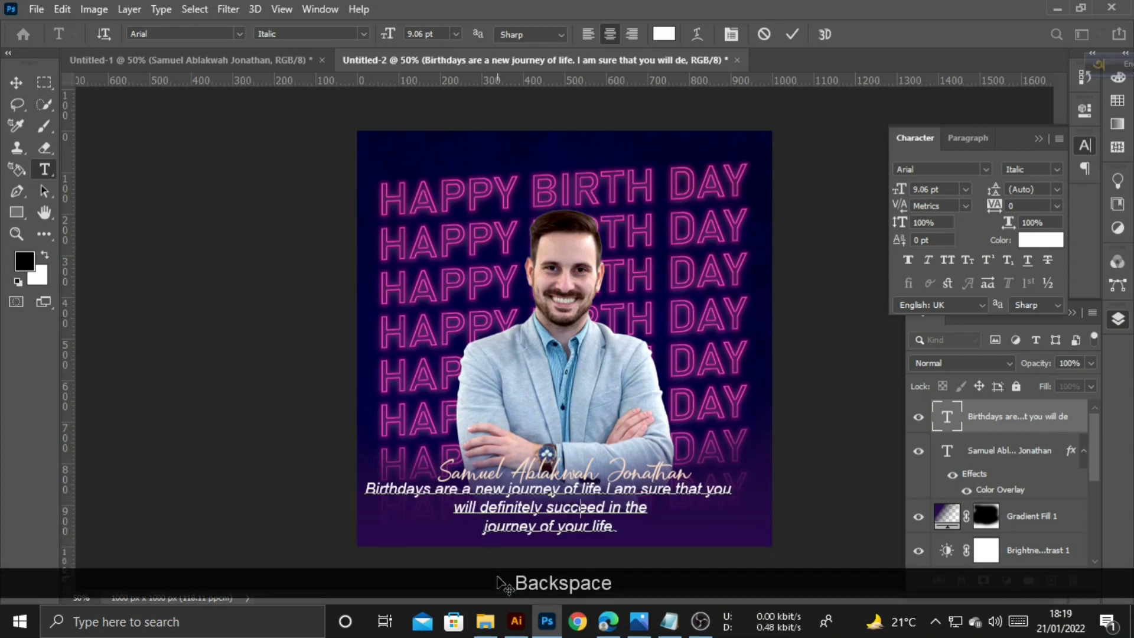
left_click(16, 83)
Scale the birthday message down to 73.83%, move it down below the name, and apply the transform
key("ctrl+t")
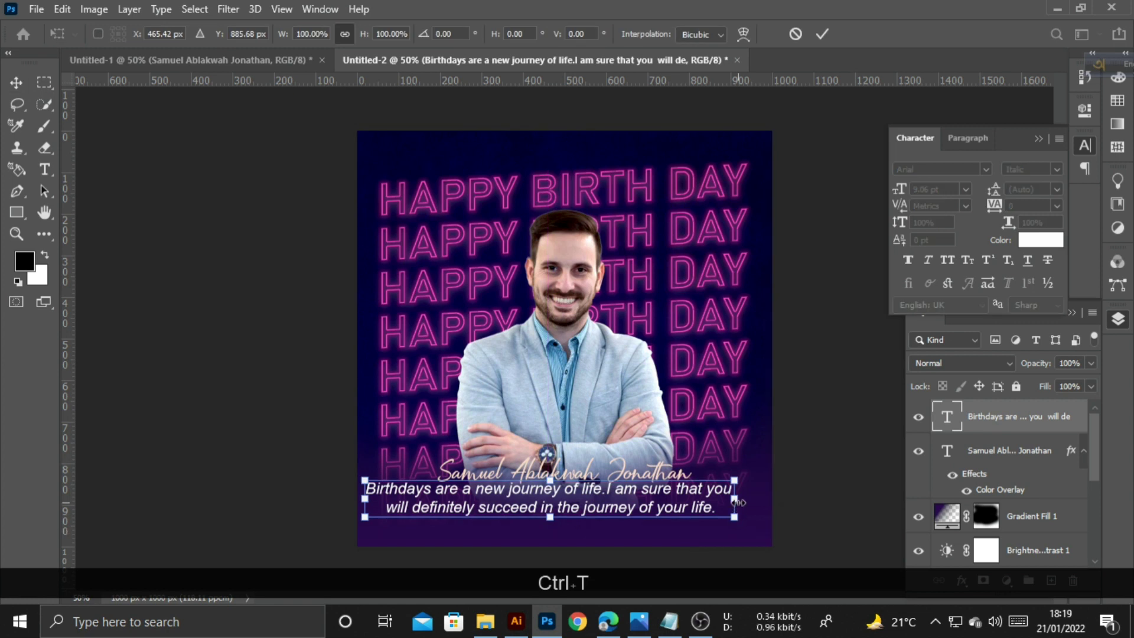
left_click_drag(733, 512, 688, 525)
key("Down")
key("Down")
key("Down")
key("Down")
key("Down")
key("Down")
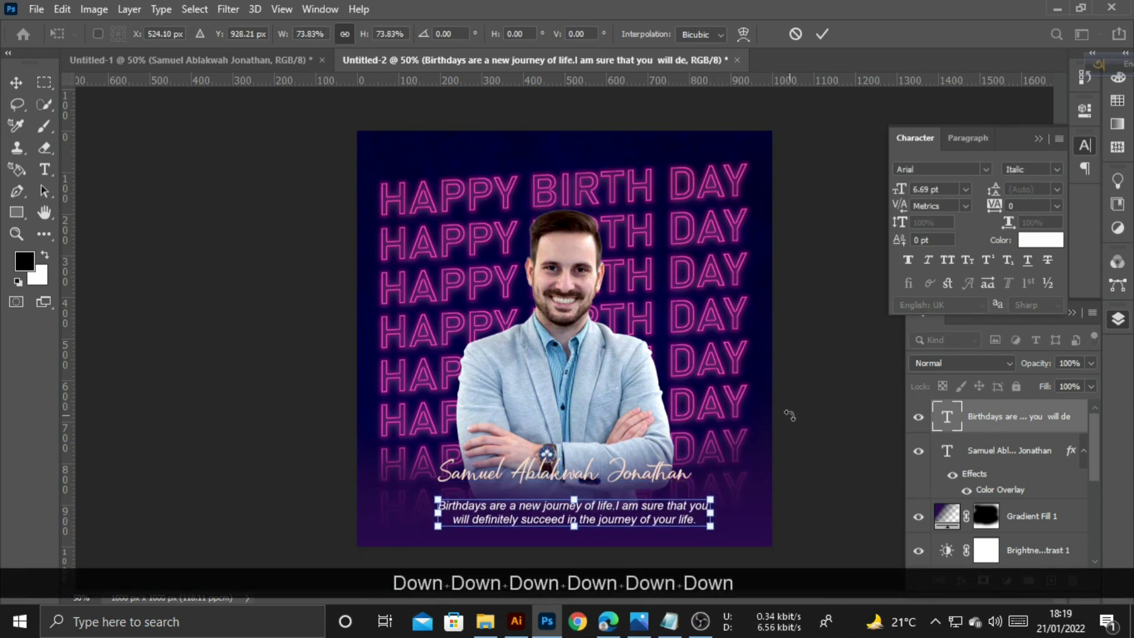
left_click(822, 33)
Move the name down closer to the message, enlarge it to 110.68%, nudge it slightly right, and deselect the layer
left_click_drag(676, 482, 697, 493)
key("ctrl+t")
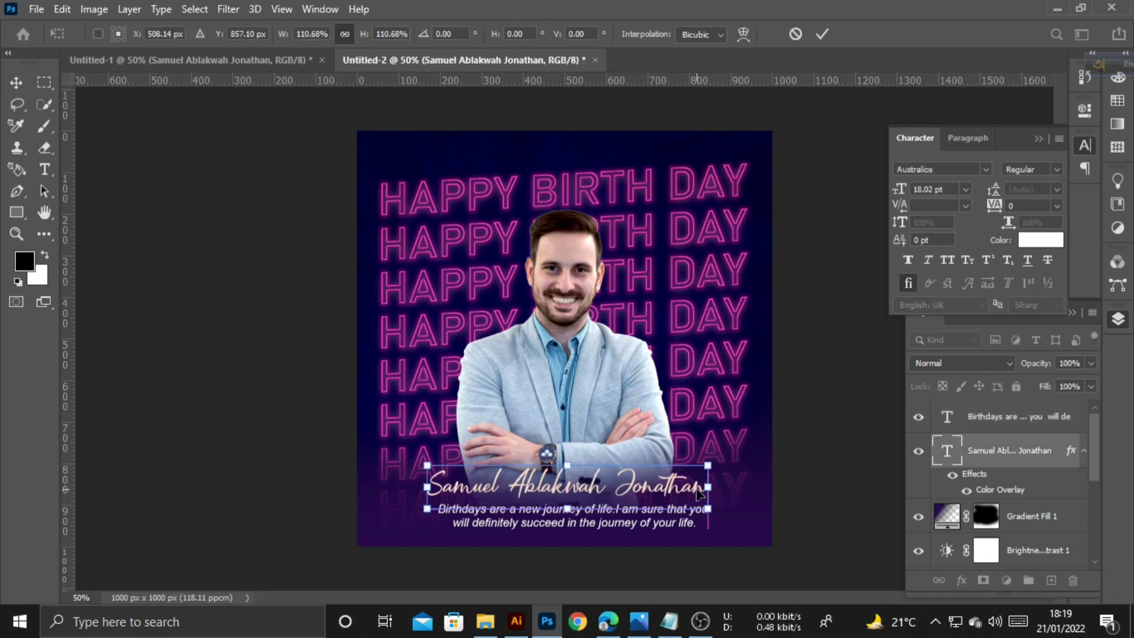
left_click(821, 35)
key("Right")
key("Right")
key("Right")
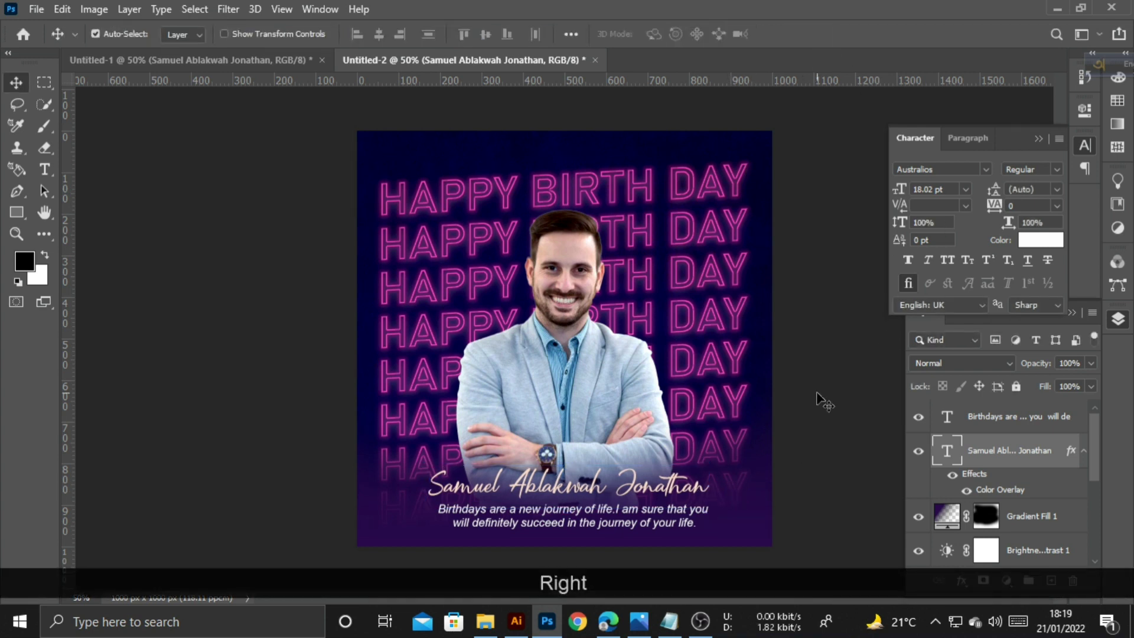
left_click(843, 393)
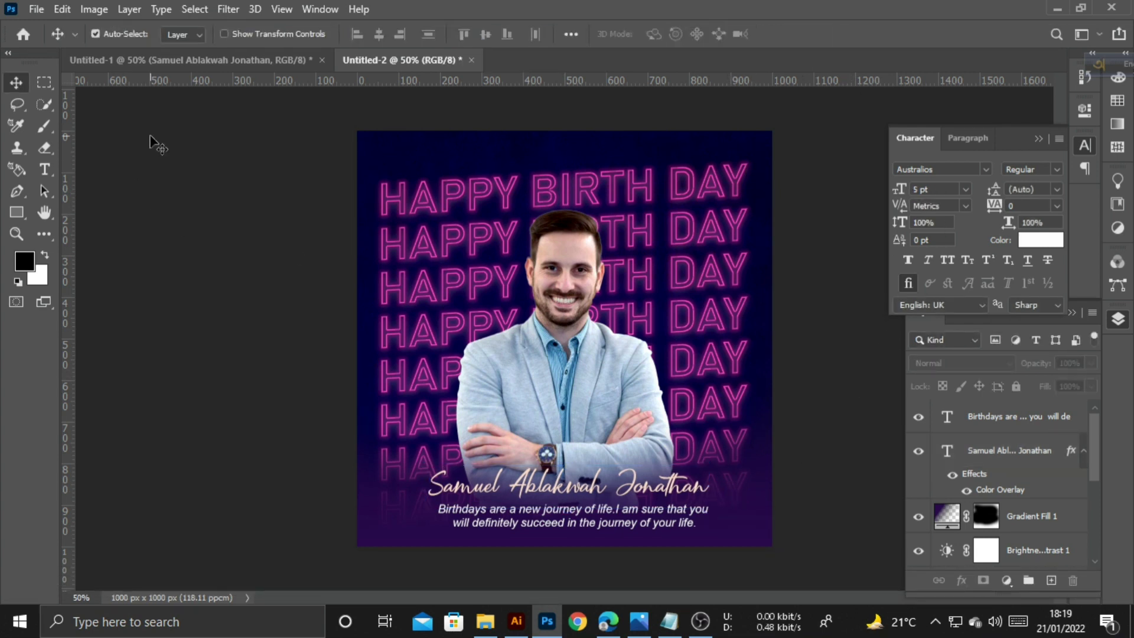